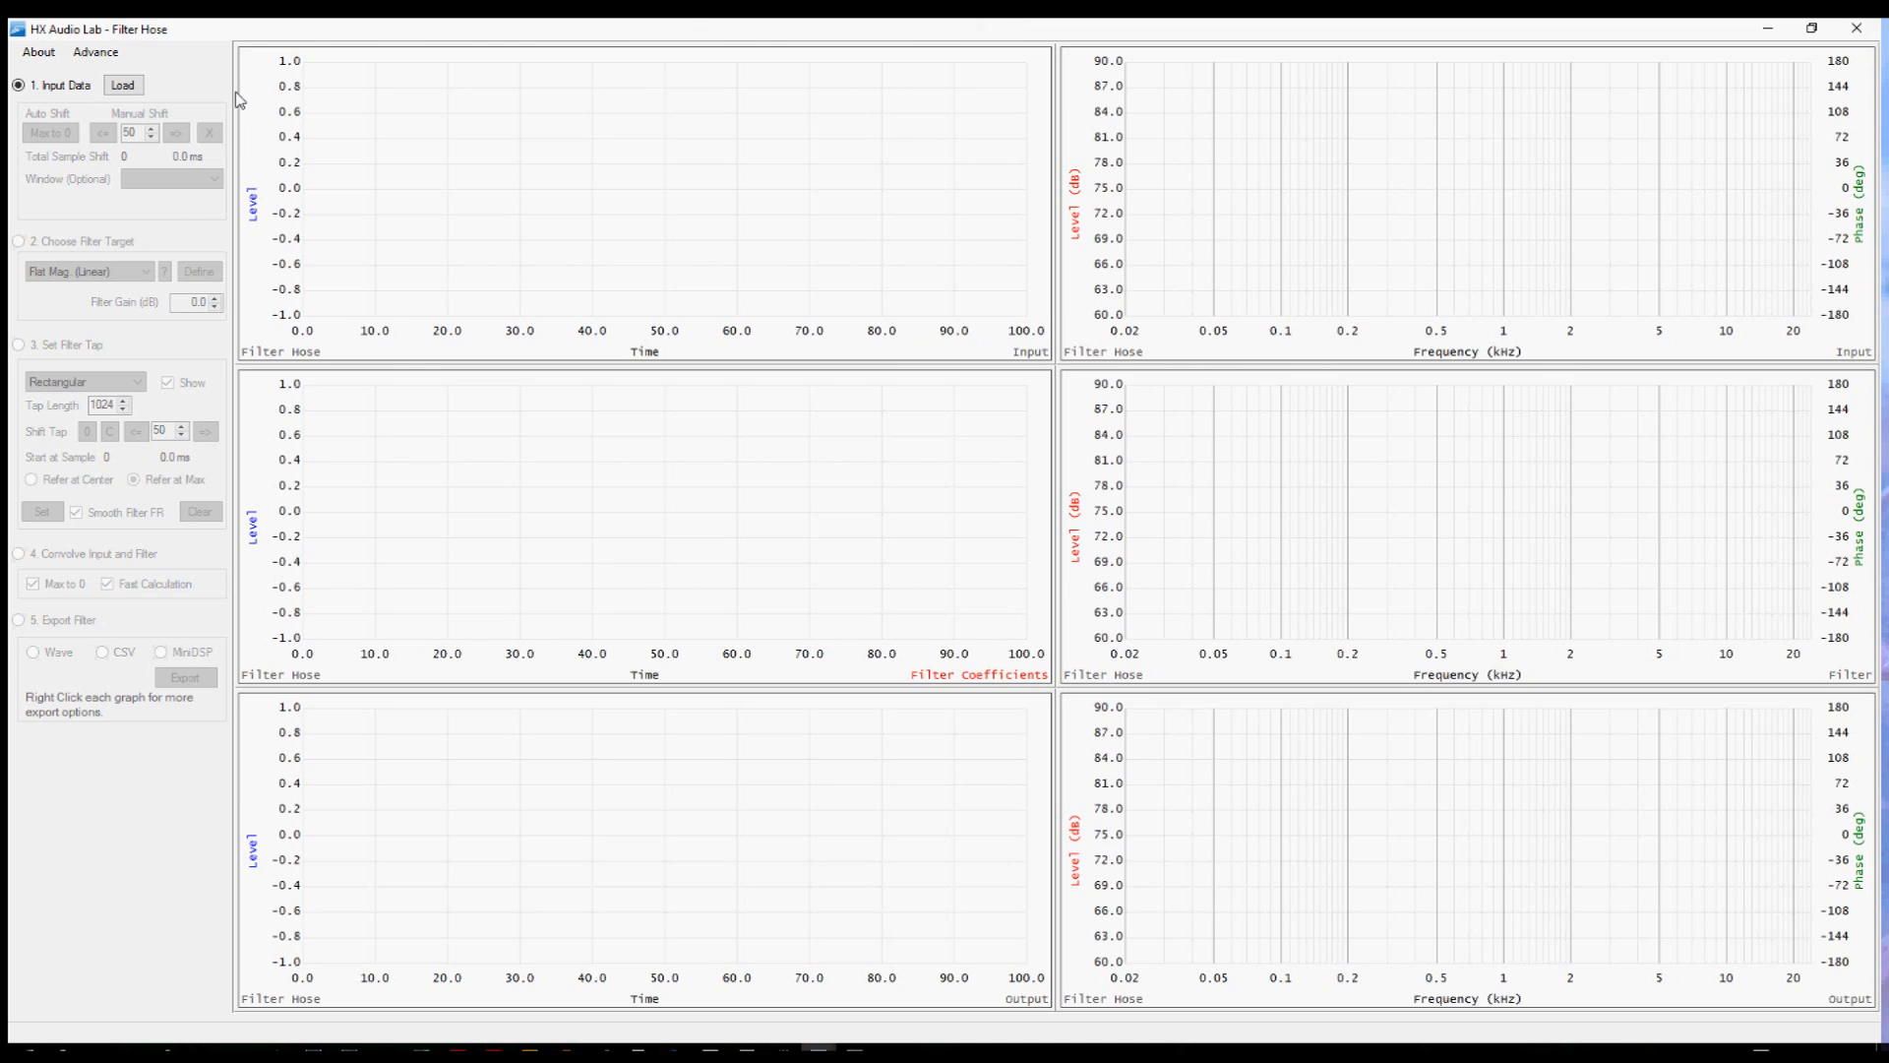
# Load the Speaker2.etx measurement file as the input data.
pyautogui.click(124, 85)
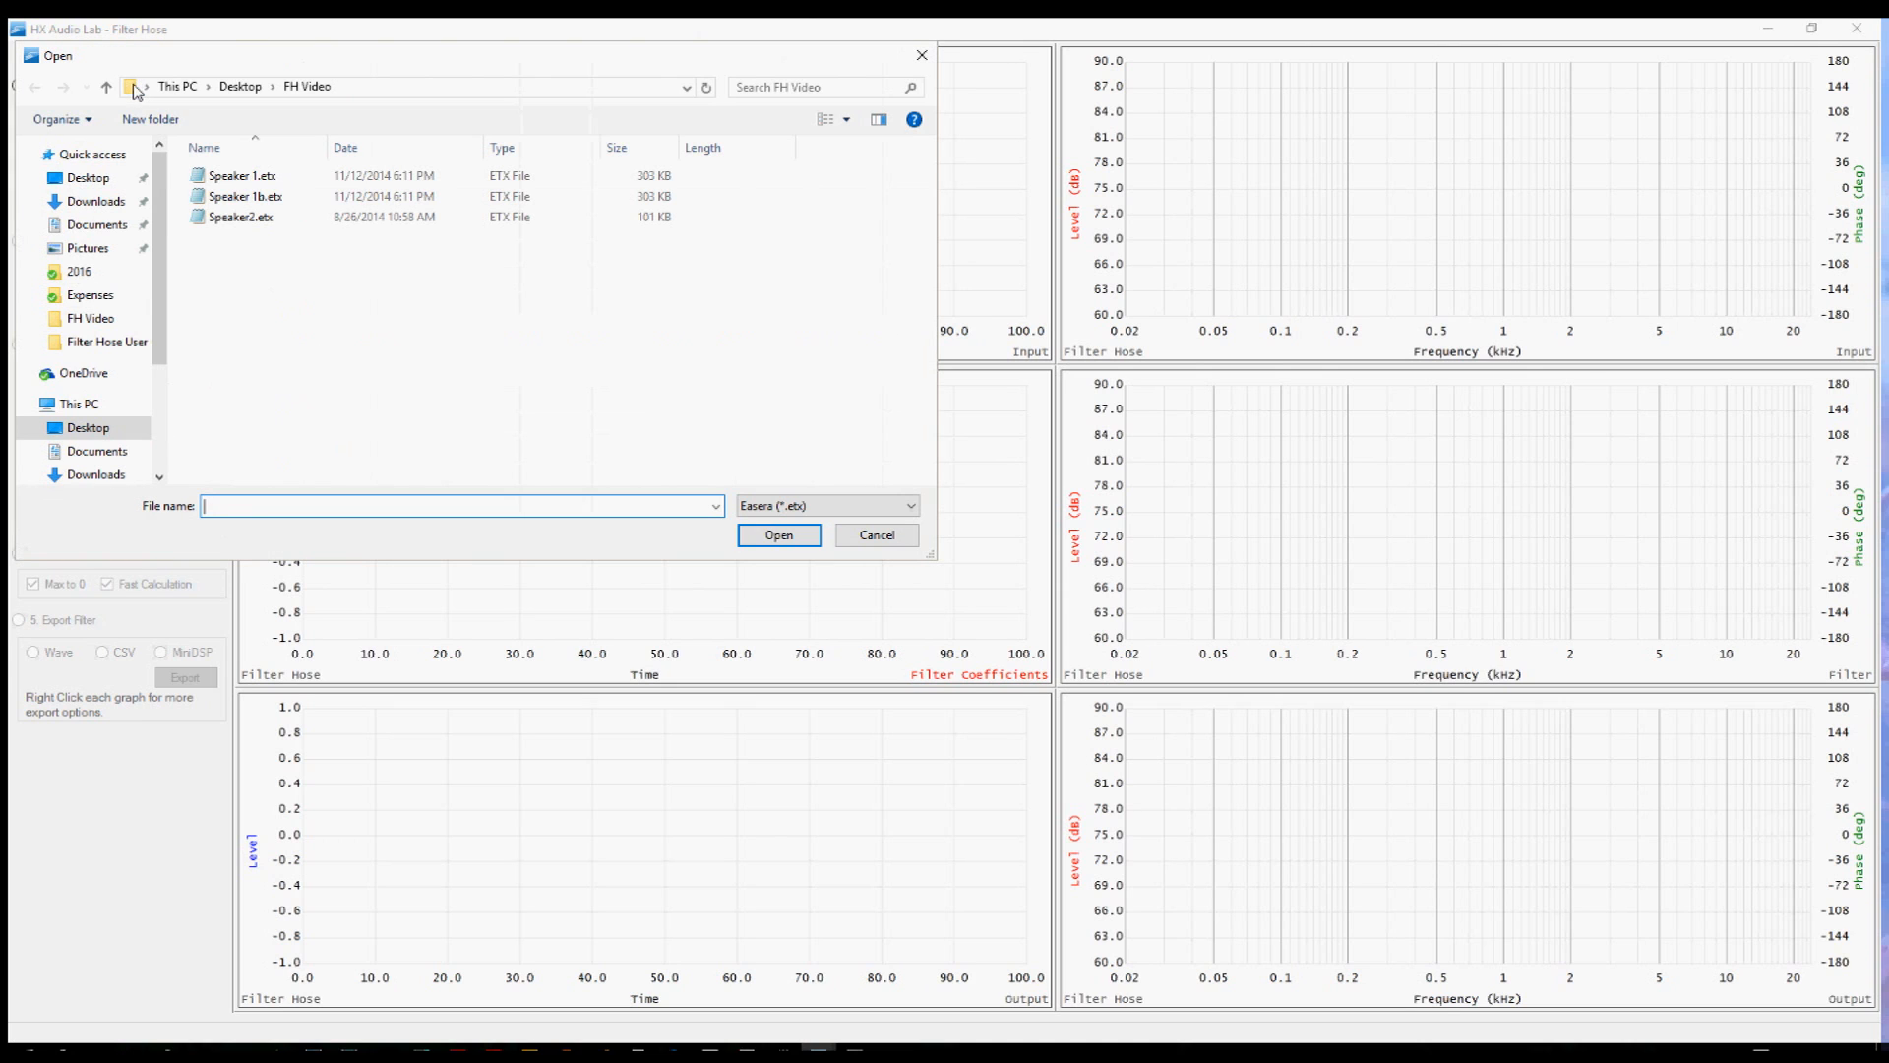
pyautogui.click(251, 218)
pyautogui.click(778, 536)
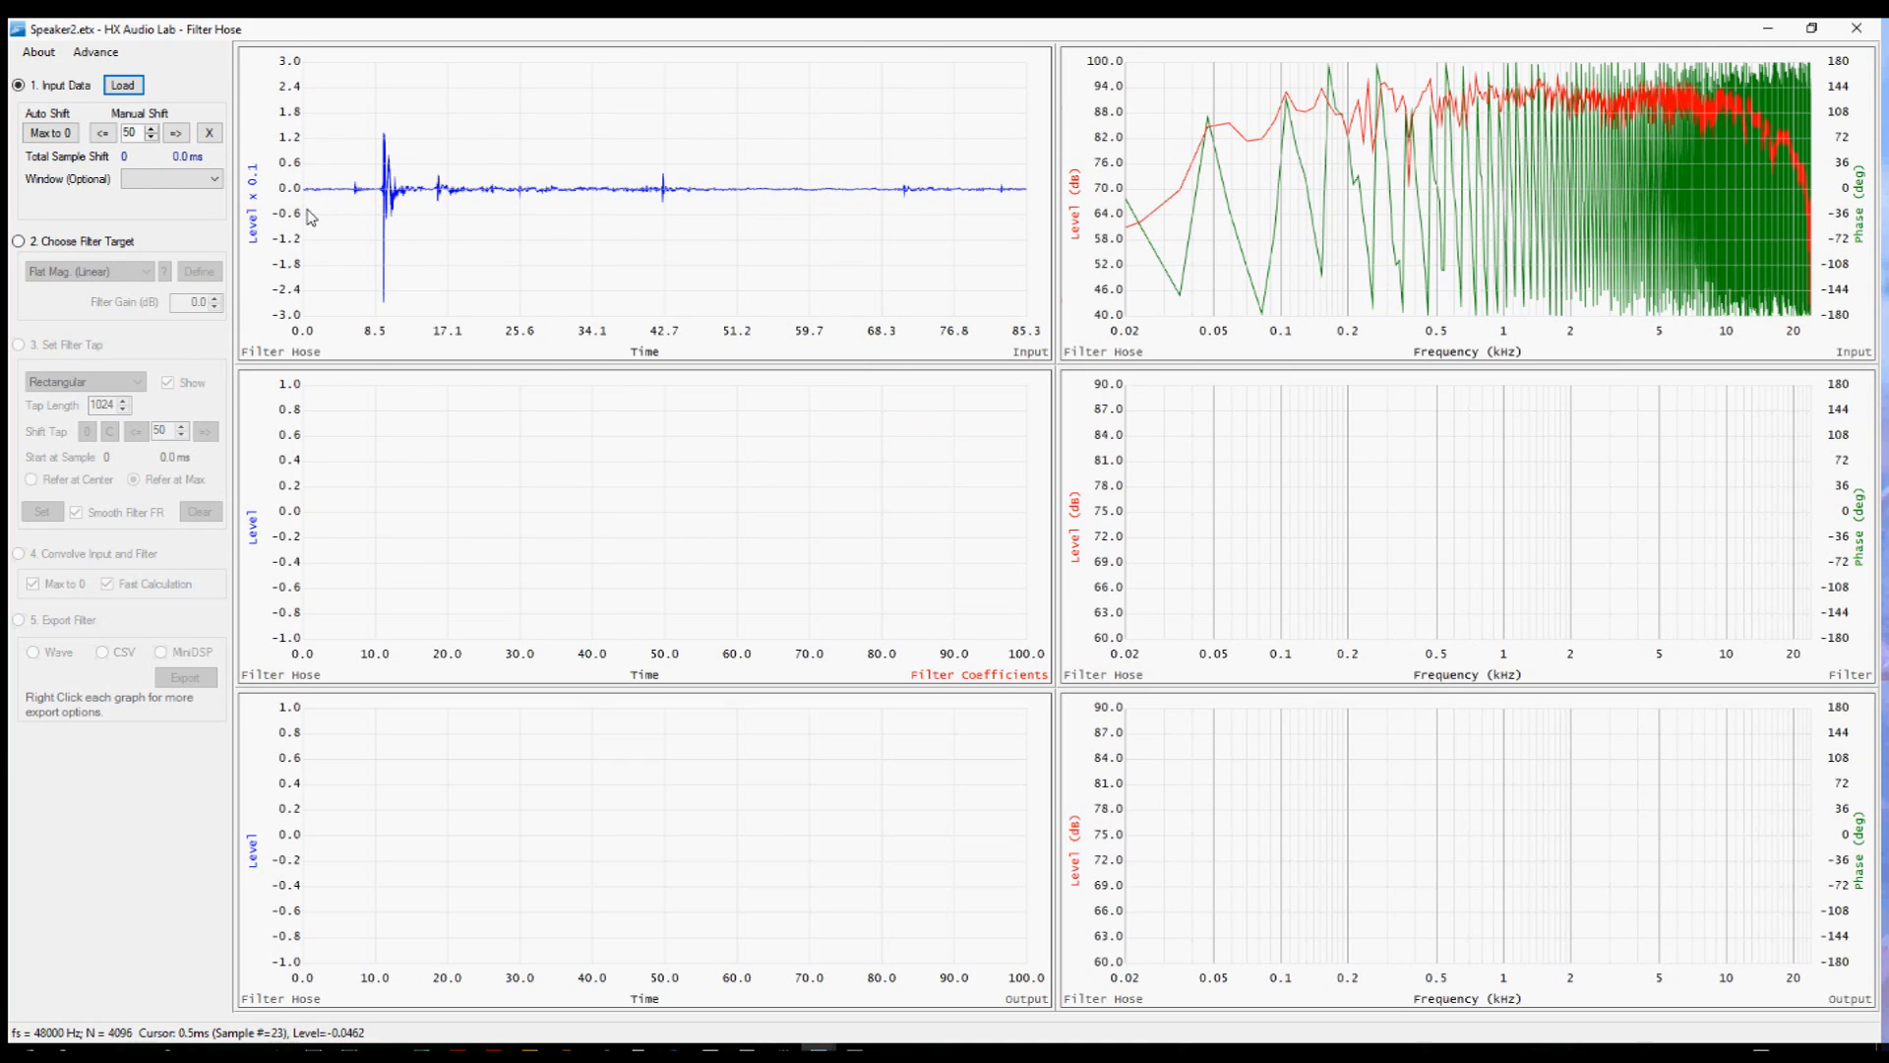
# Auto-align the impulse peak to zero and shift the input right four times by 50 samples.
pyautogui.click(60, 138)
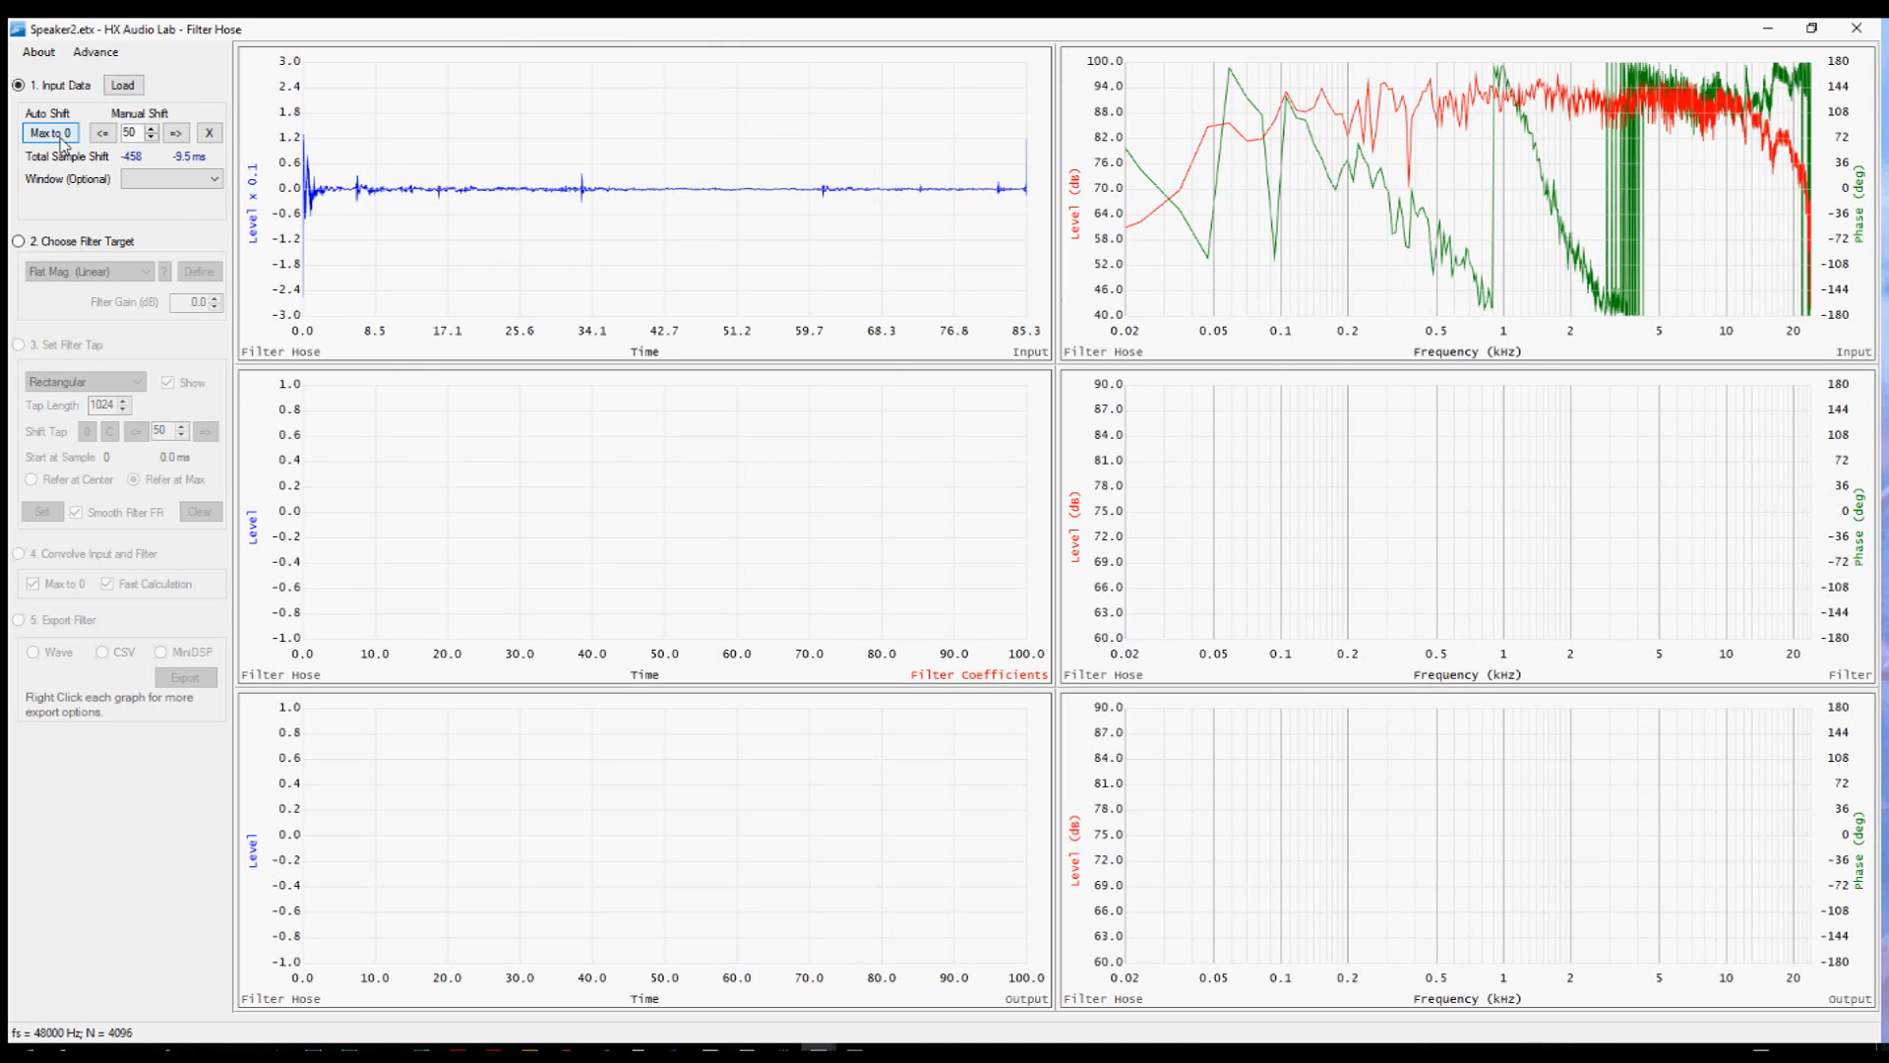
pyautogui.click(176, 133)
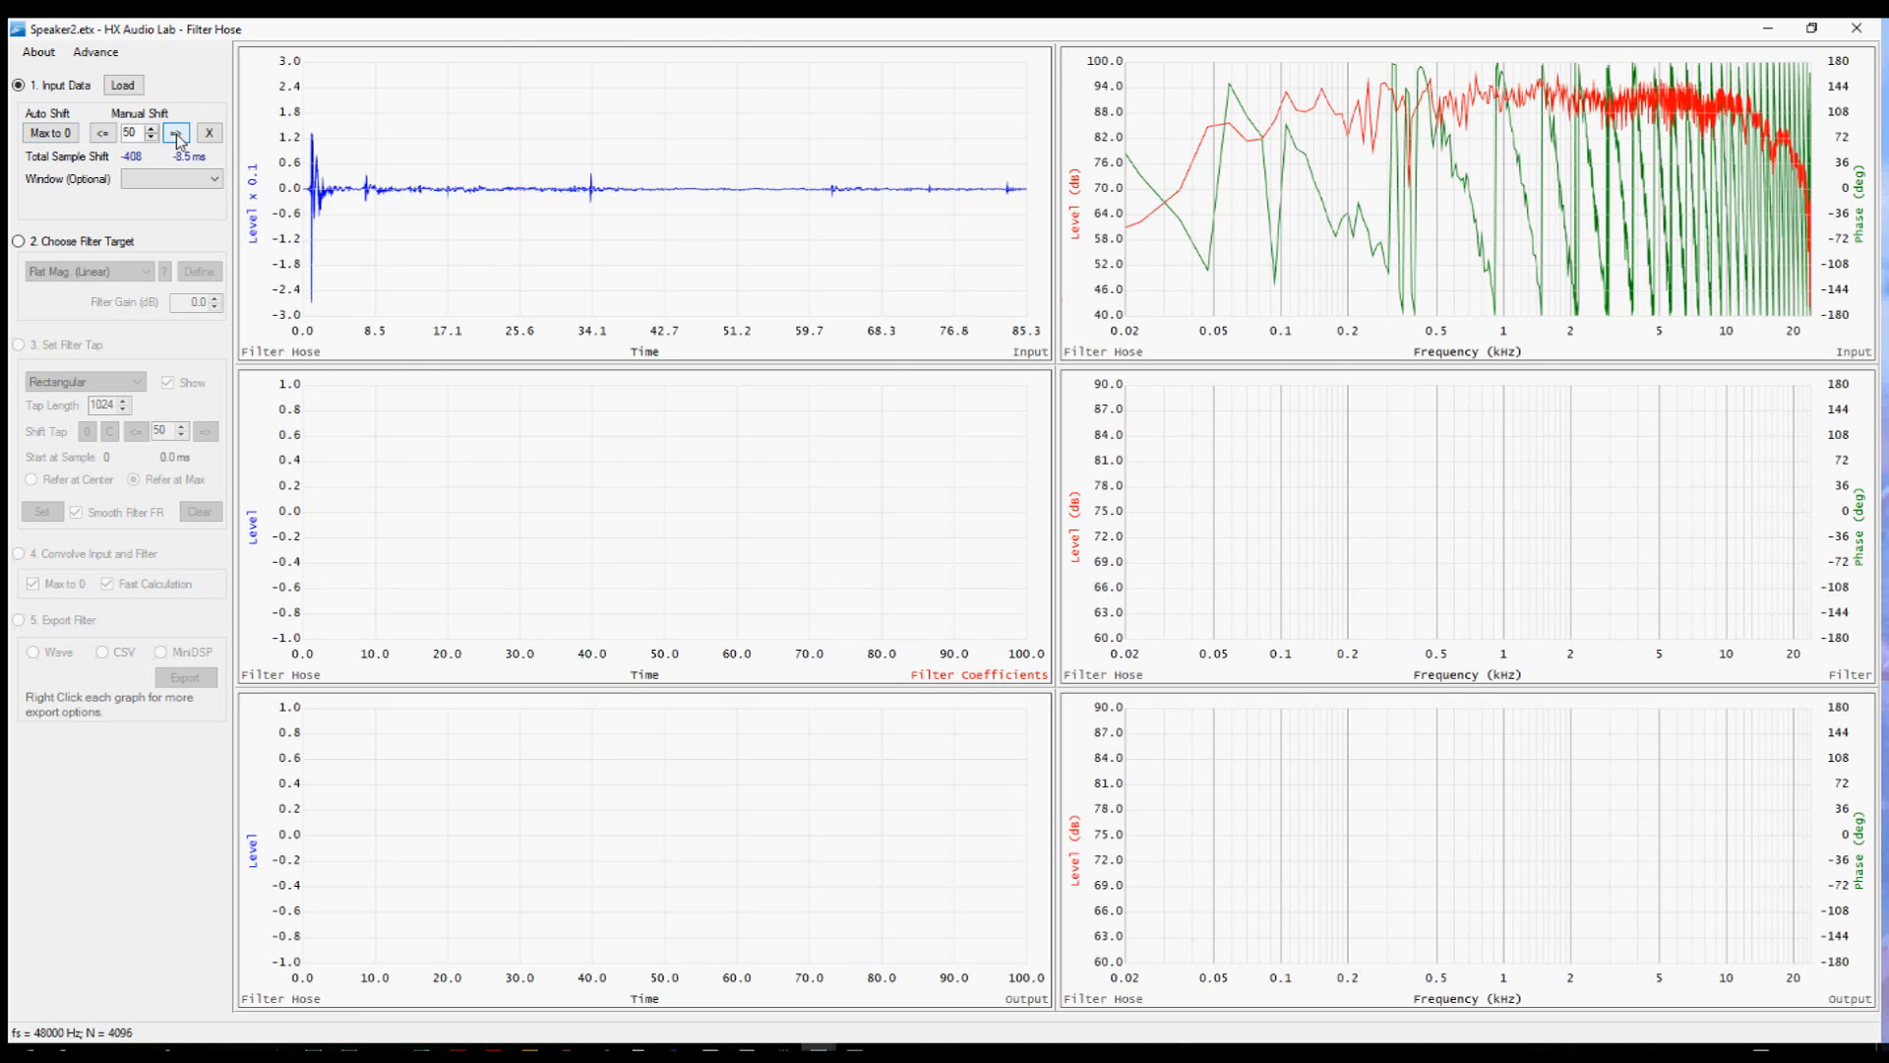
pyautogui.click(176, 133)
pyautogui.click(176, 132)
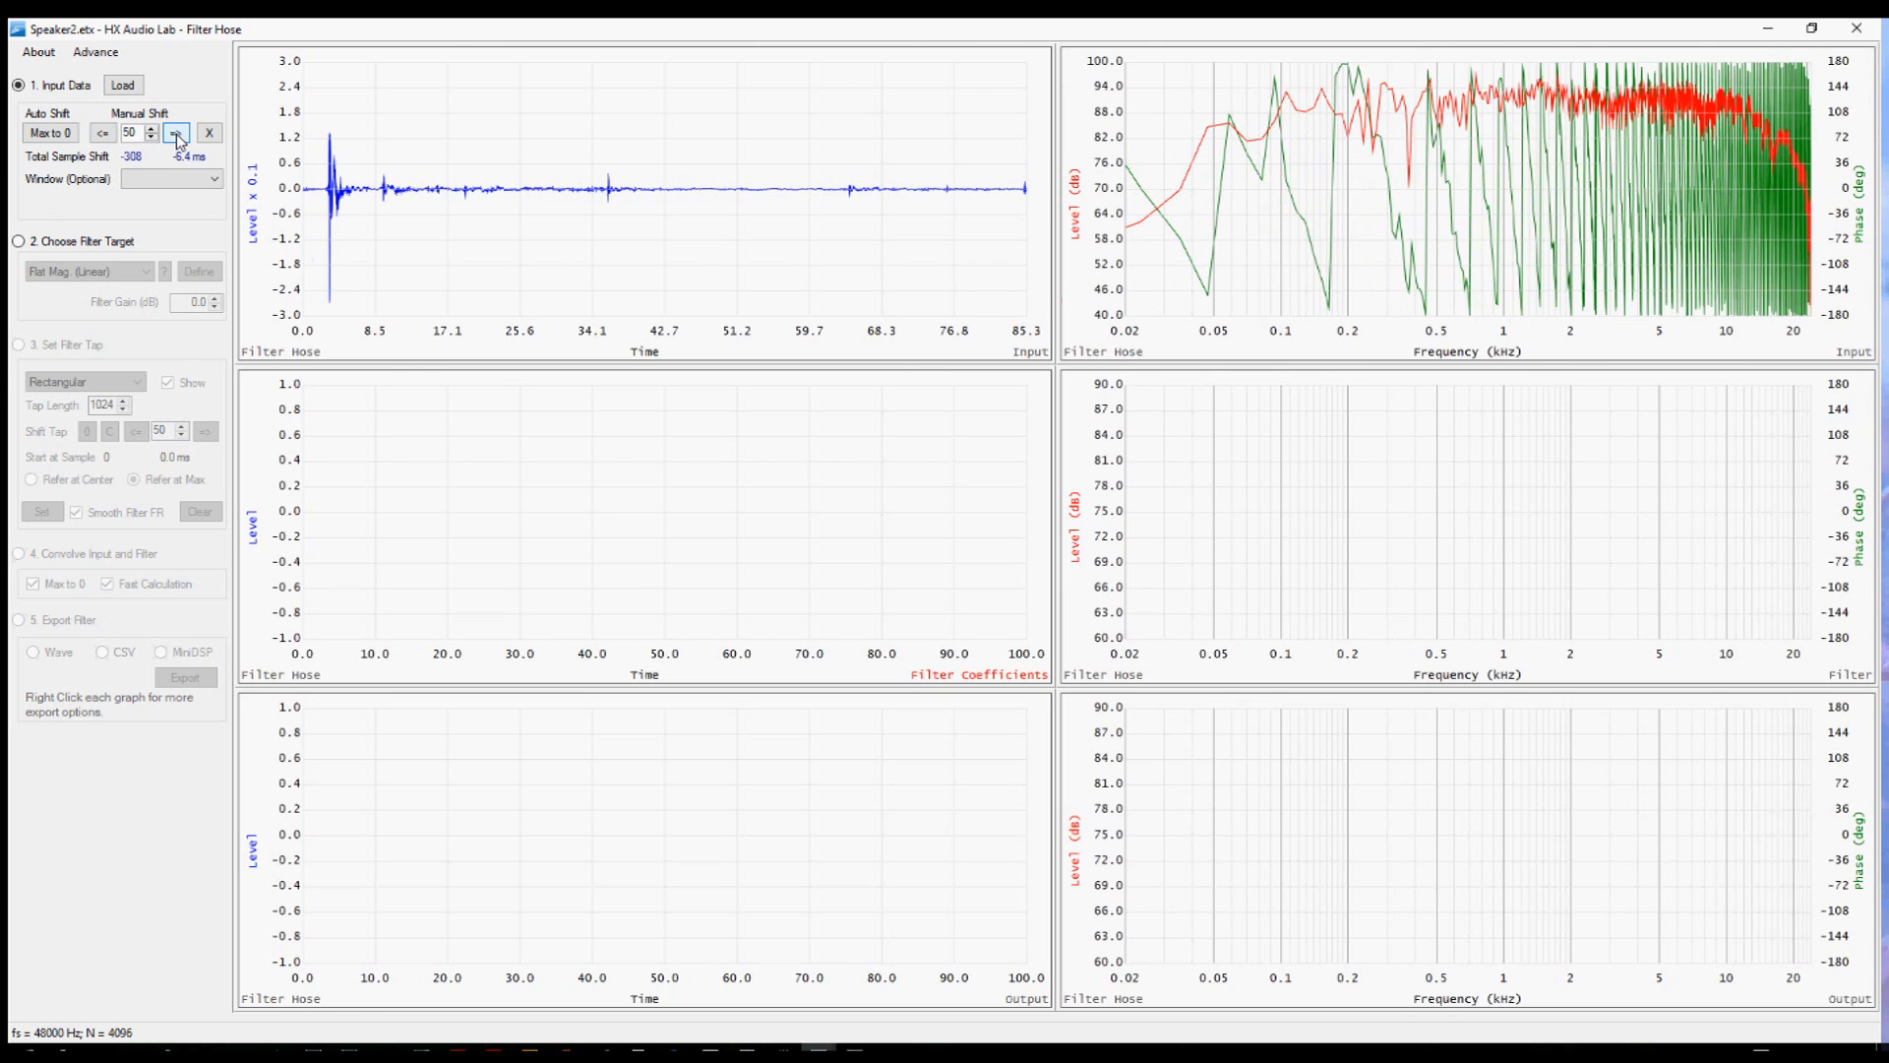
pyautogui.click(177, 133)
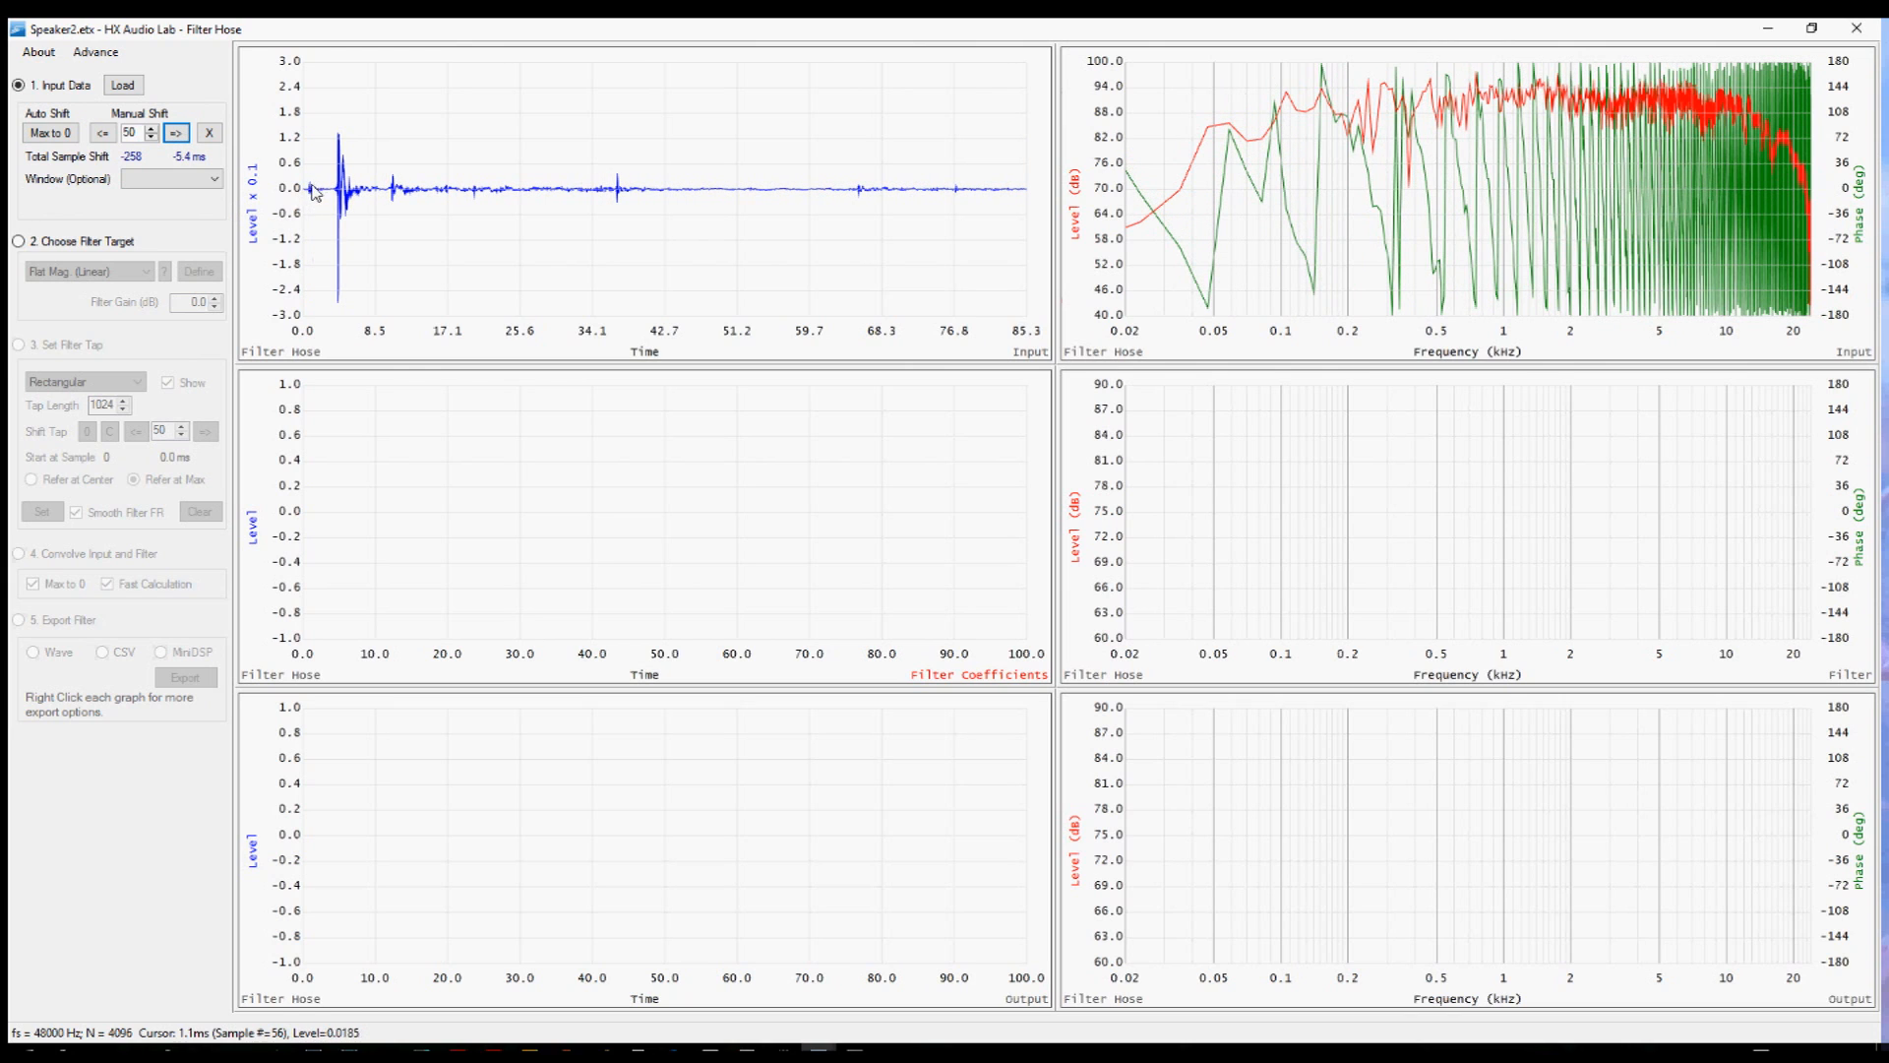
# Shift the input left three times by 50 samples, then reset the total sample shift.
pyautogui.click(105, 134)
pyautogui.click(104, 135)
pyautogui.click(104, 134)
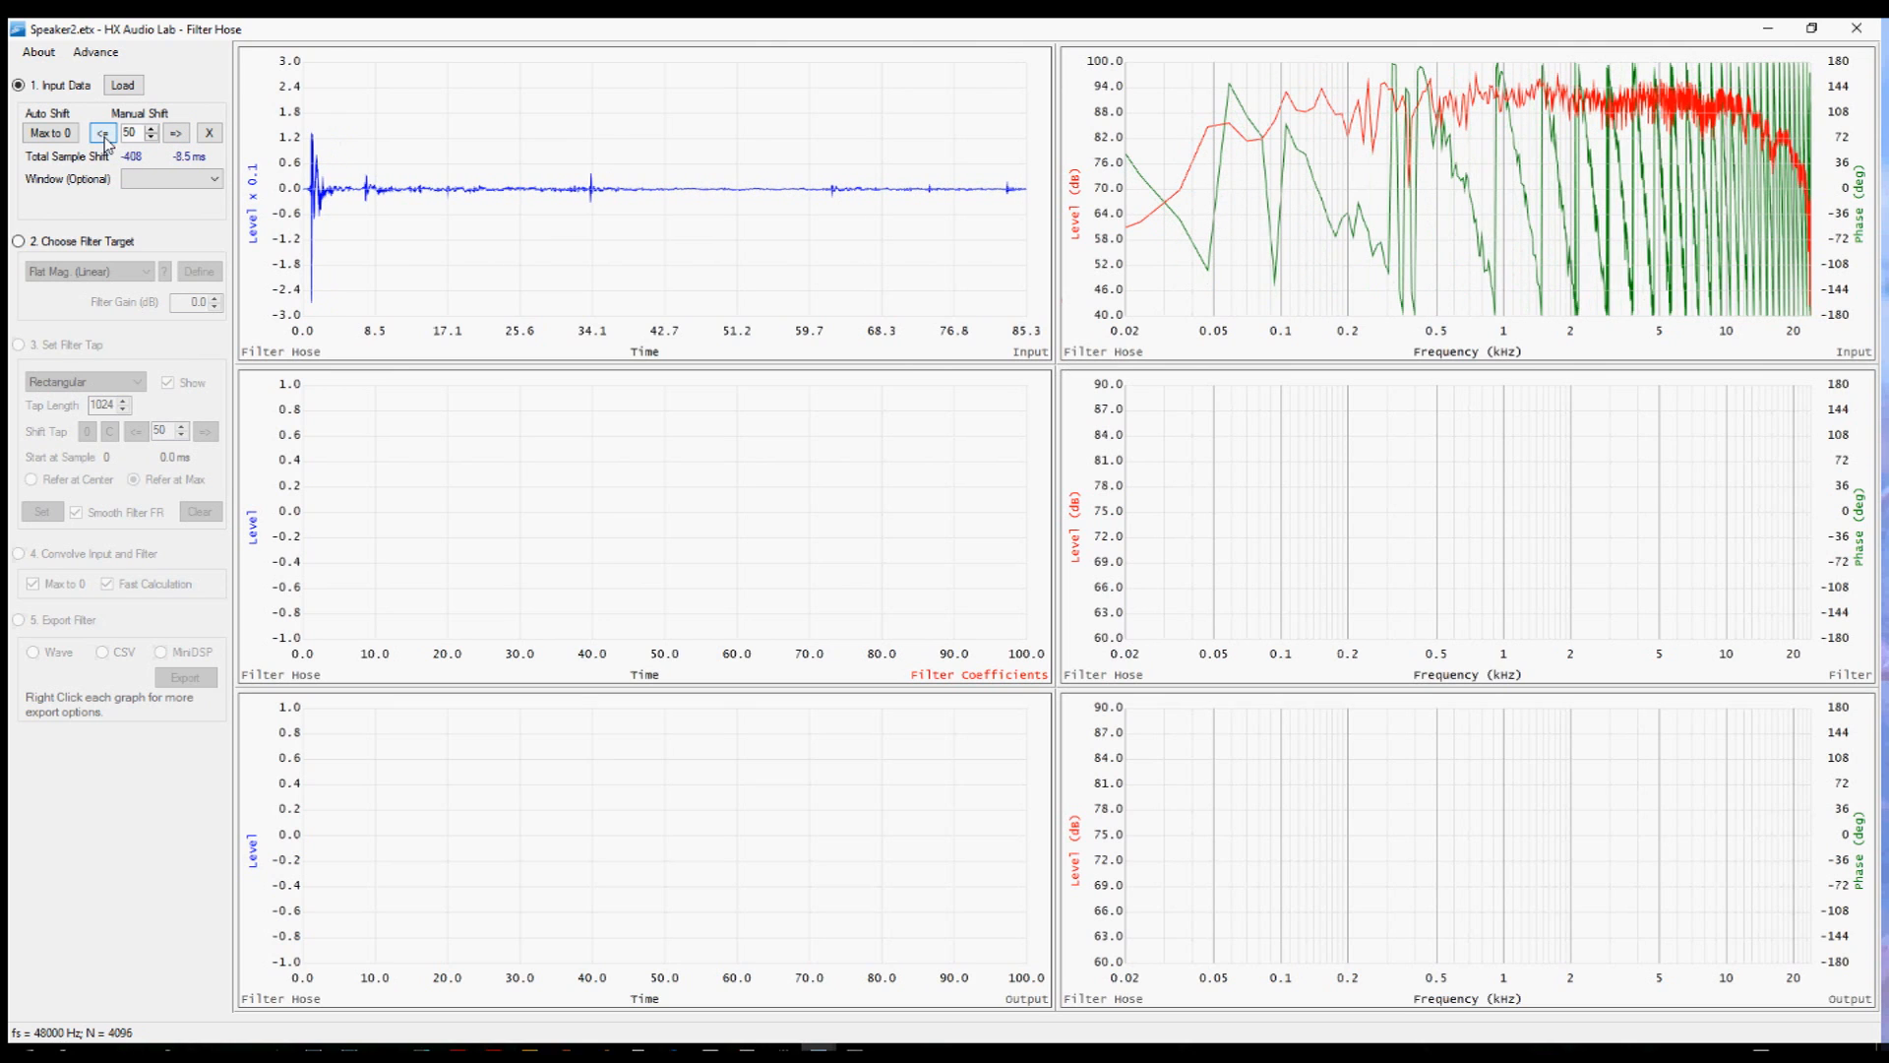
pyautogui.click(209, 133)
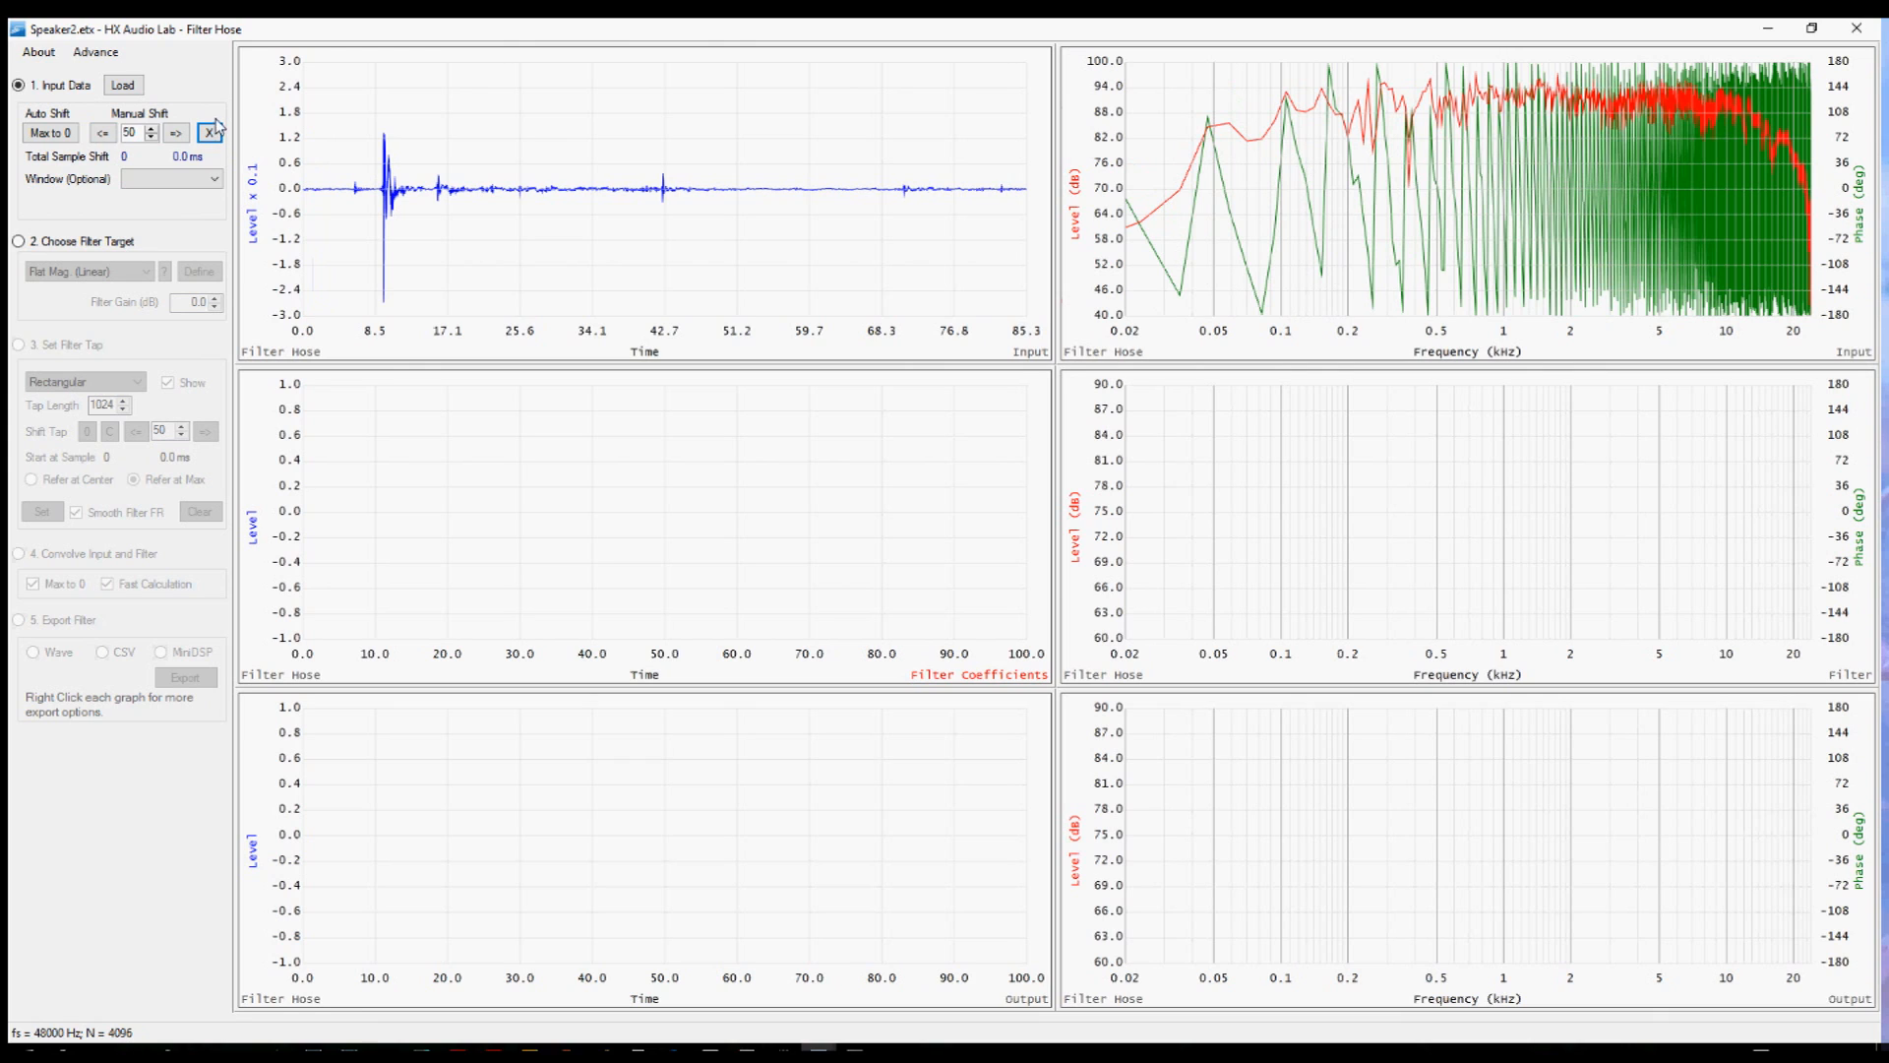
# Auto-align the impulse peak to zero and shift the input right by 50 samples.
pyautogui.click(49, 134)
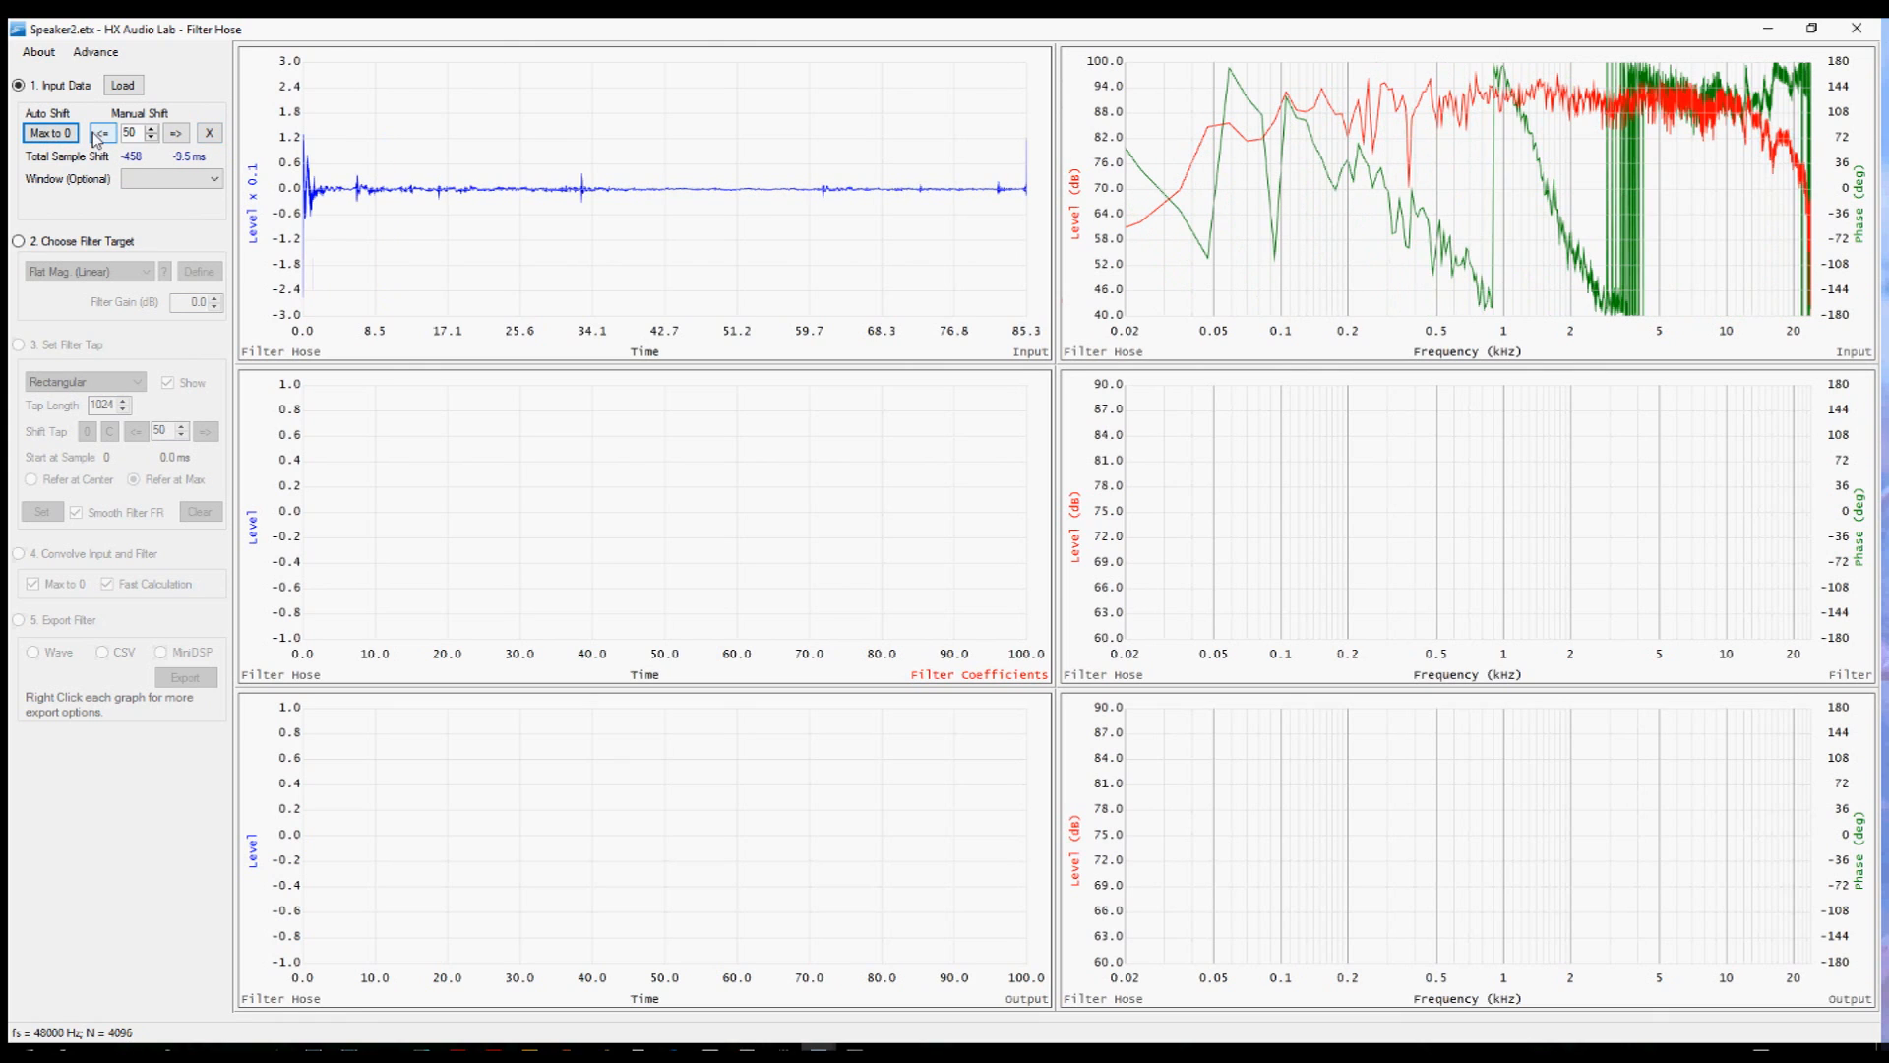
pyautogui.click(176, 133)
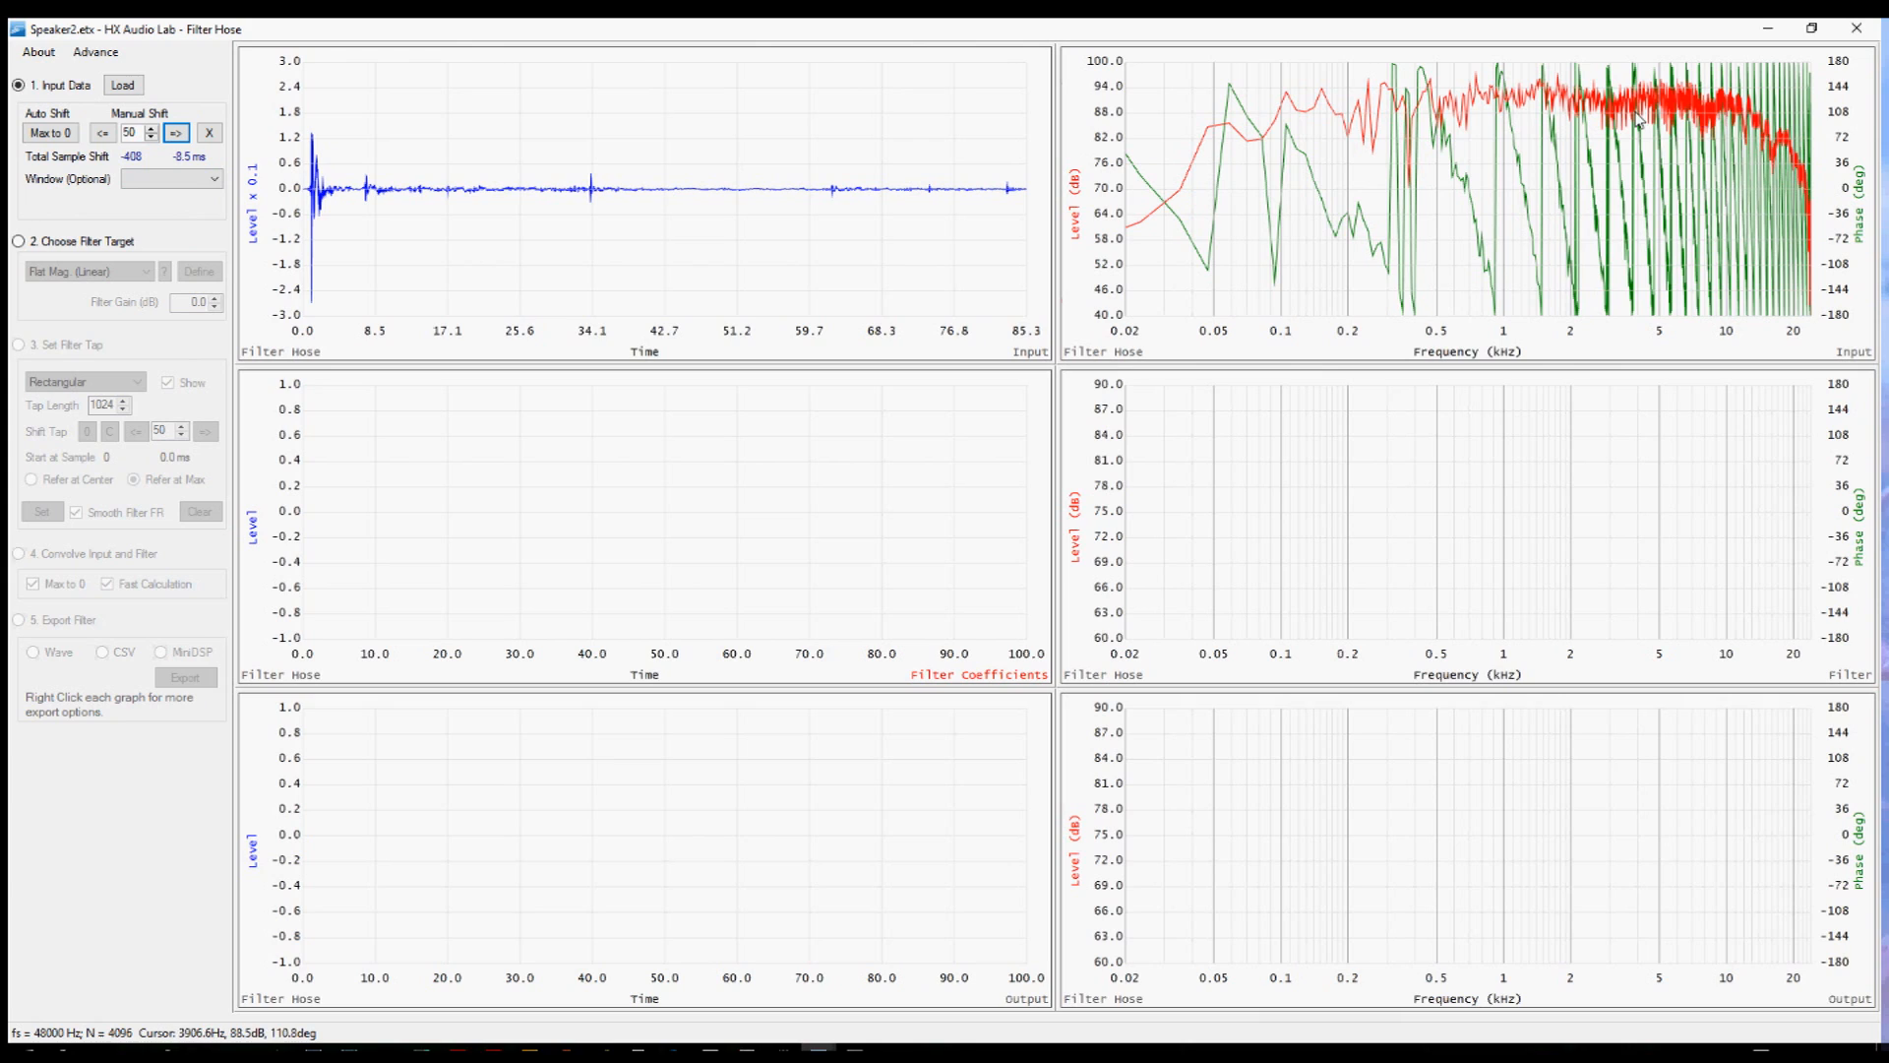
# Apply the MZTW Medium window to the input data and confirm applying it.
pyautogui.click(200, 184)
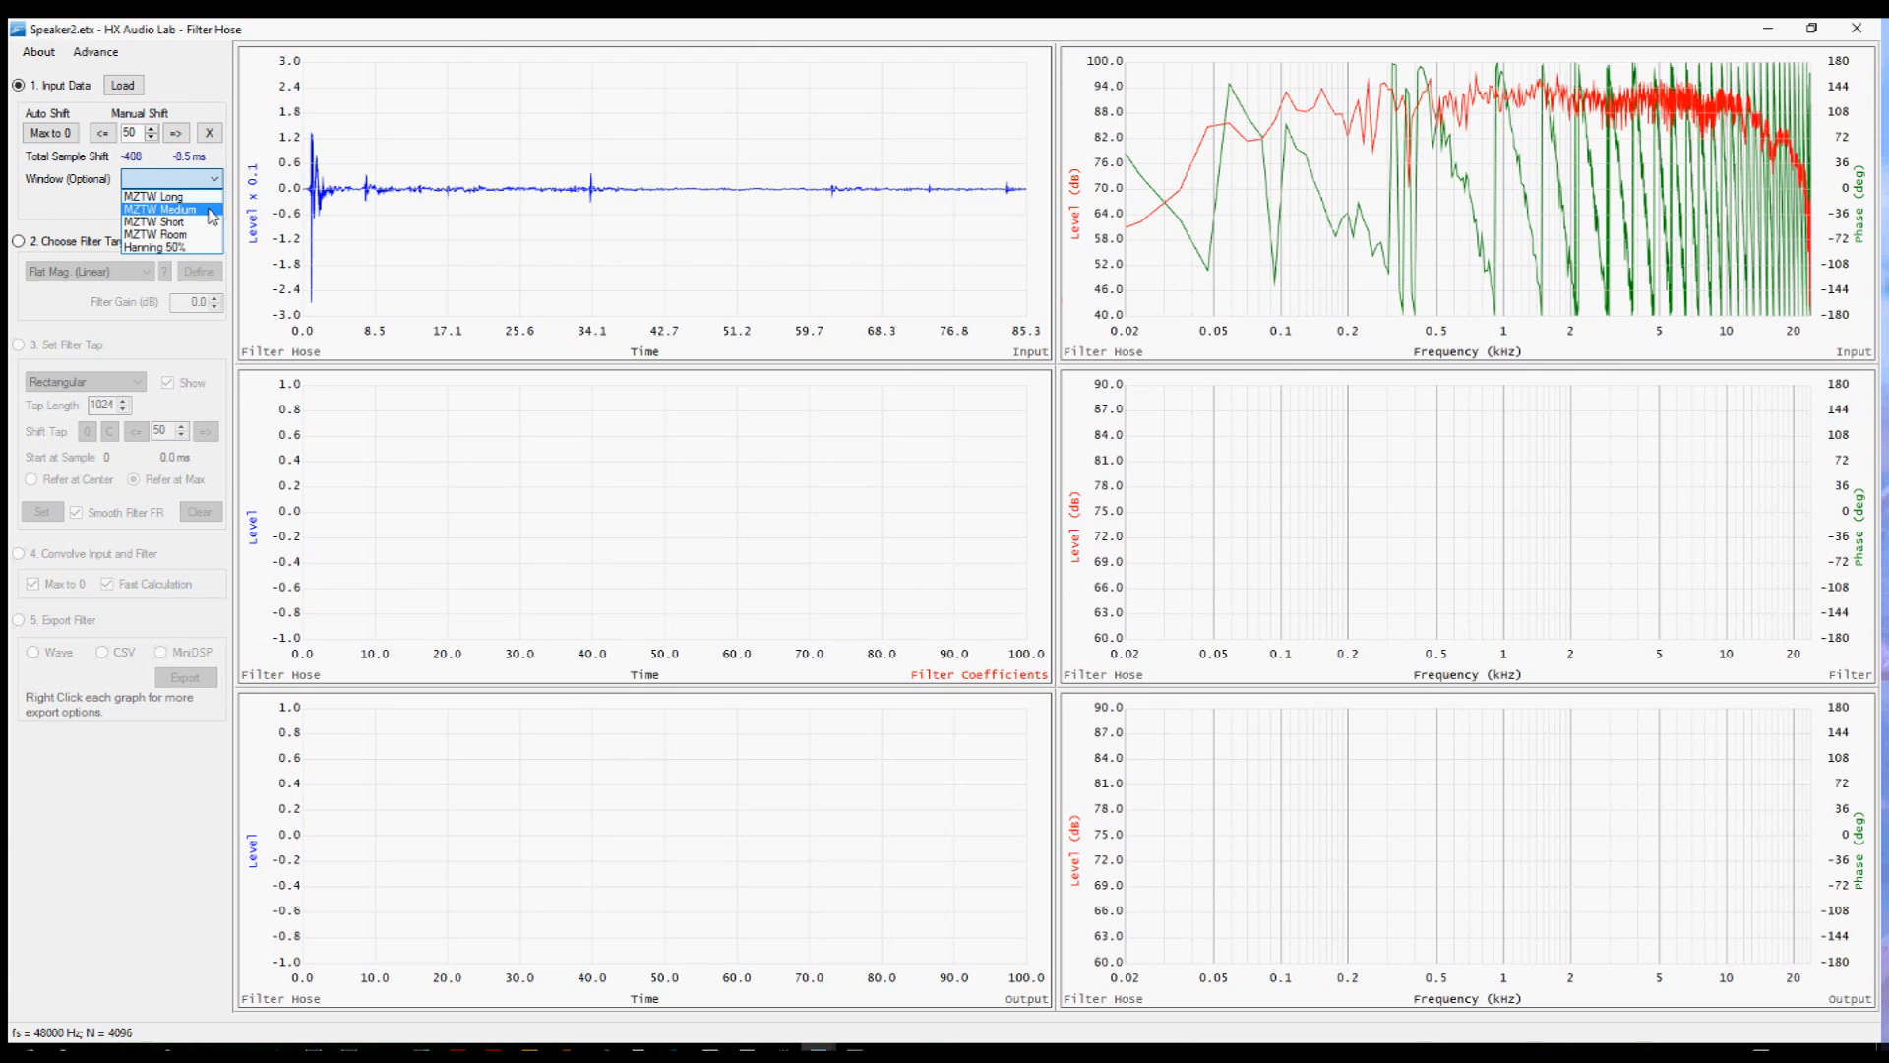
pyautogui.click(210, 209)
pyautogui.click(204, 206)
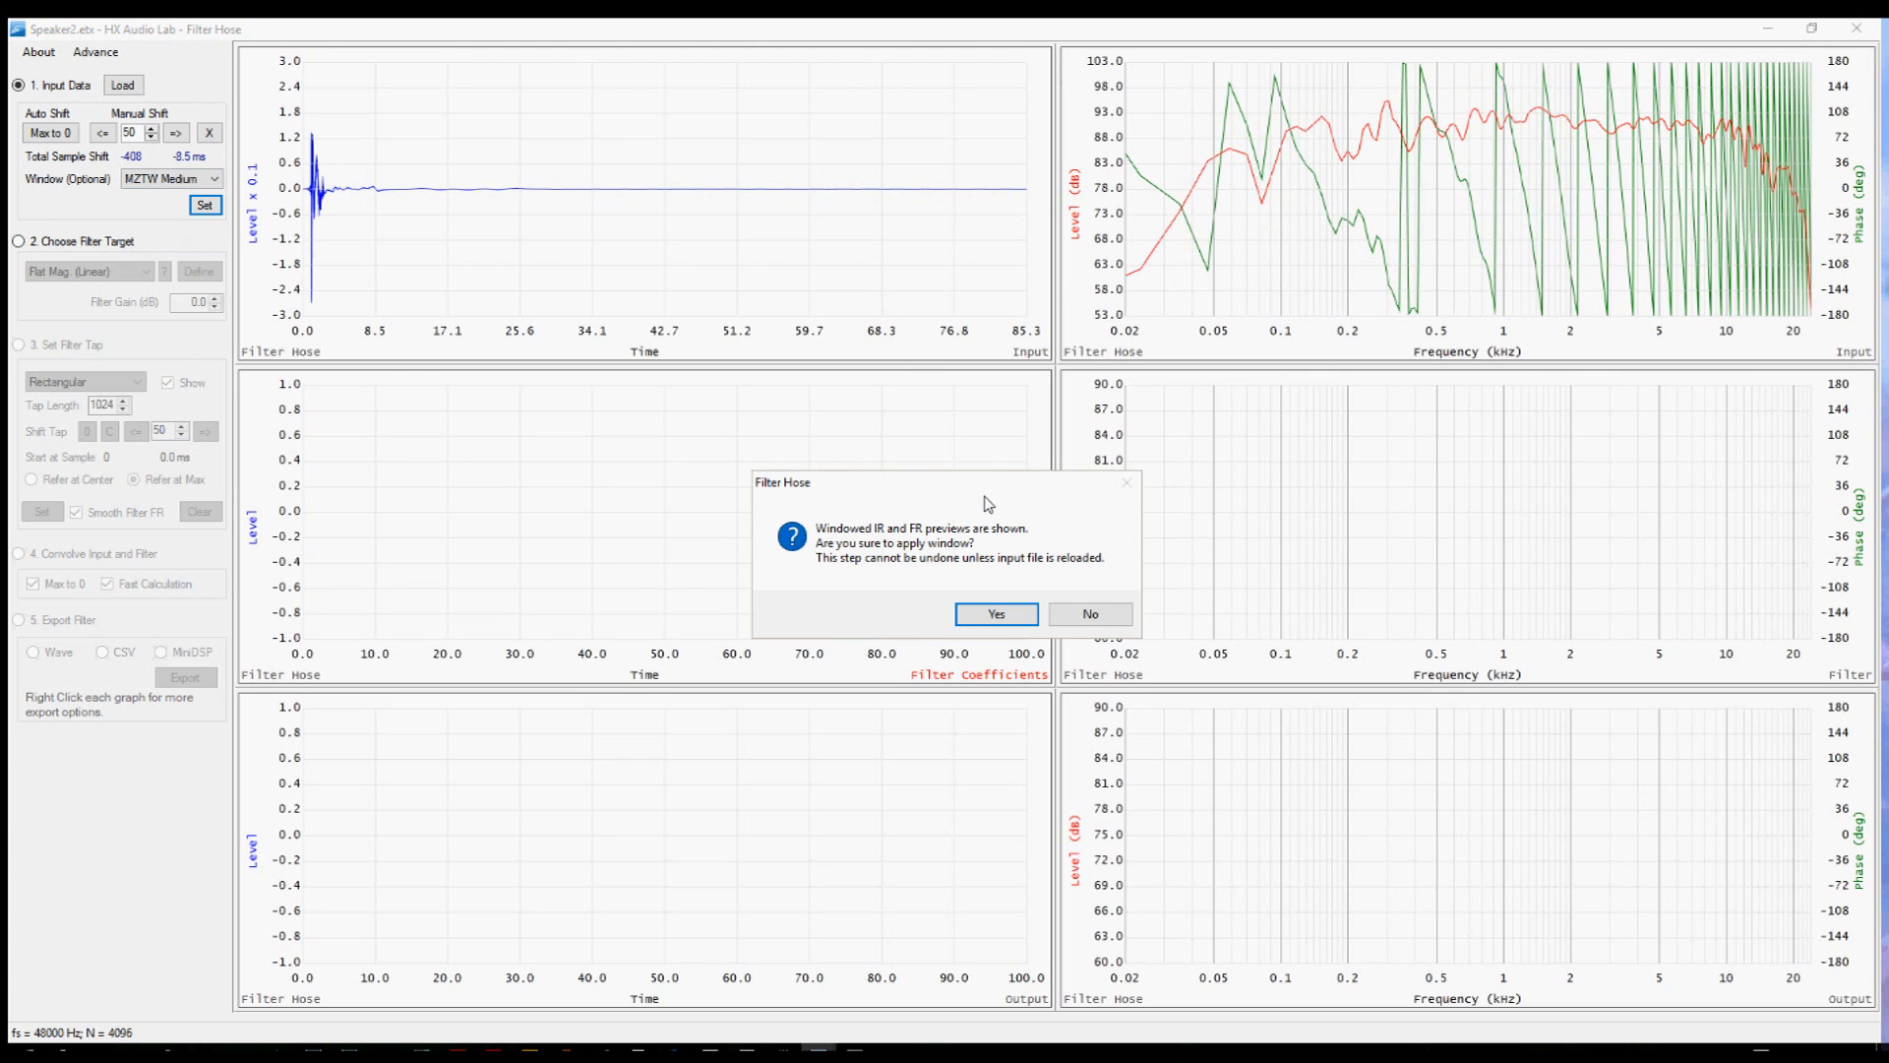
pyautogui.click(997, 614)
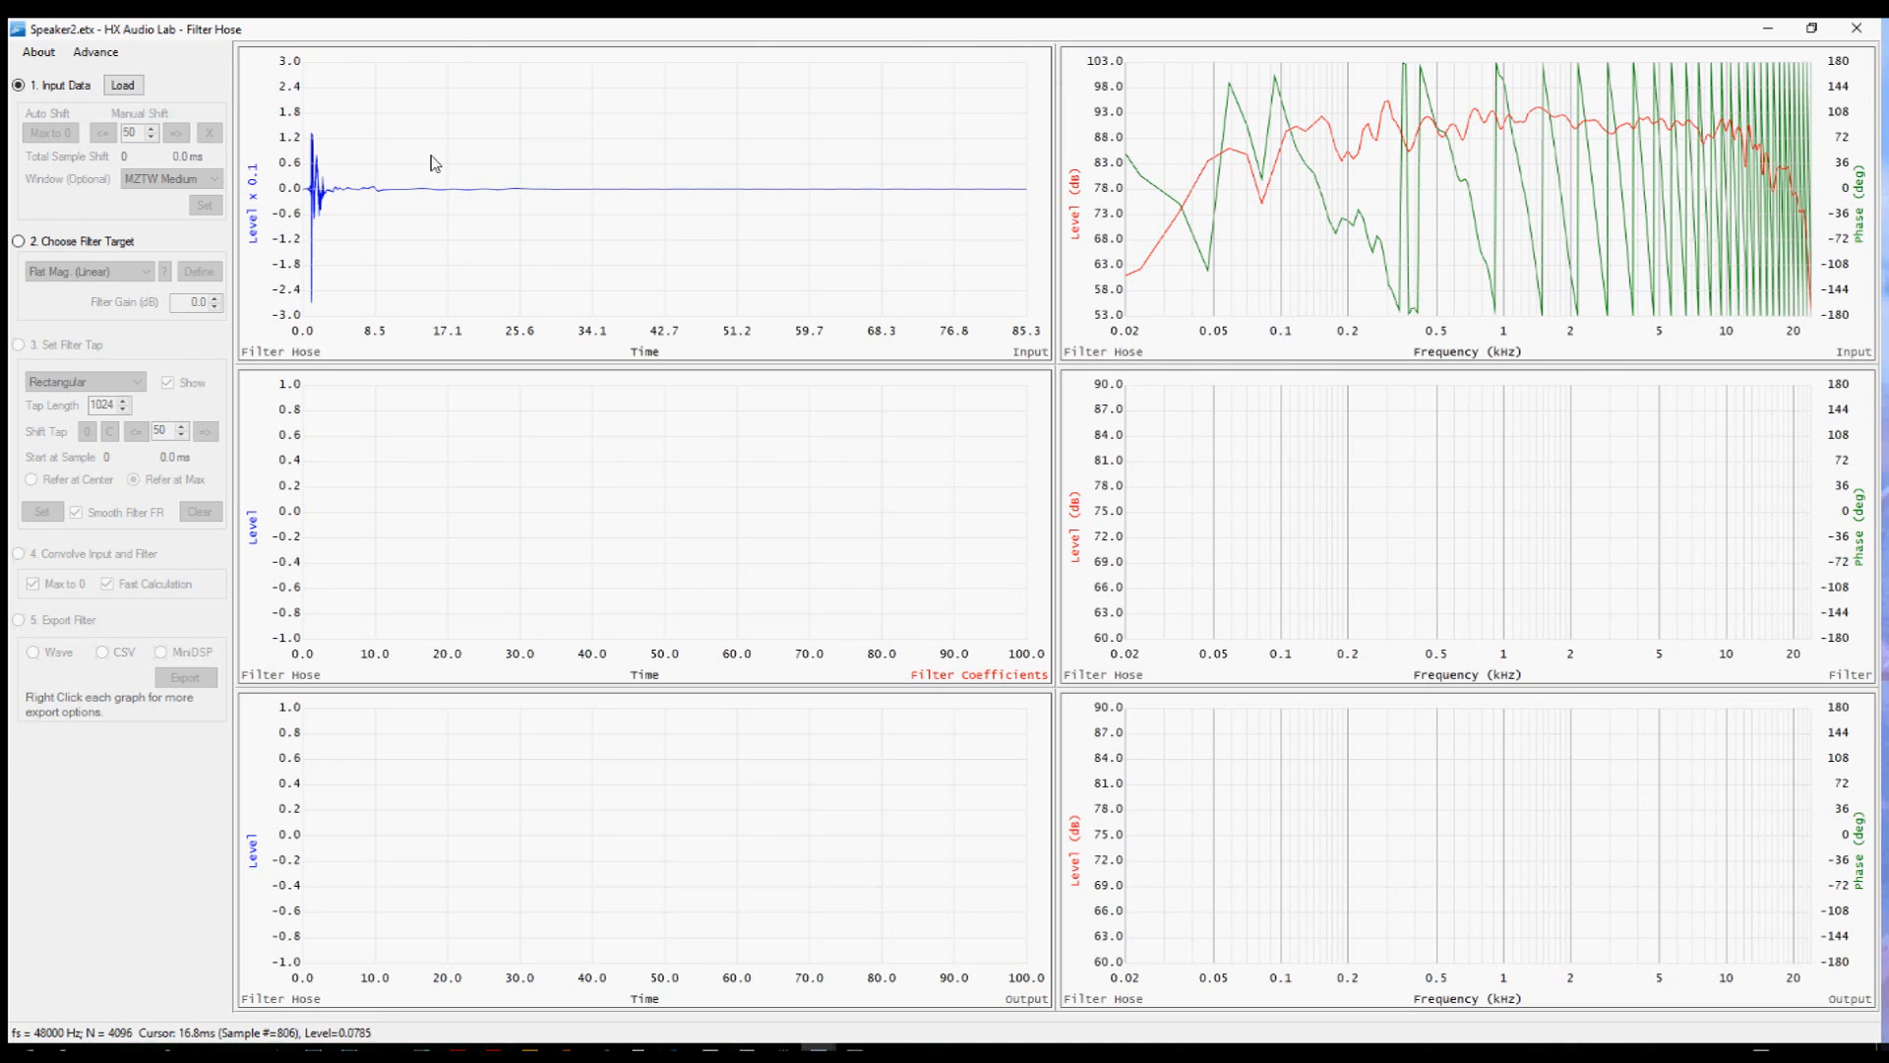
# Apply 1/3 Octave smoothing to the input twice.
pyautogui.click(108, 55)
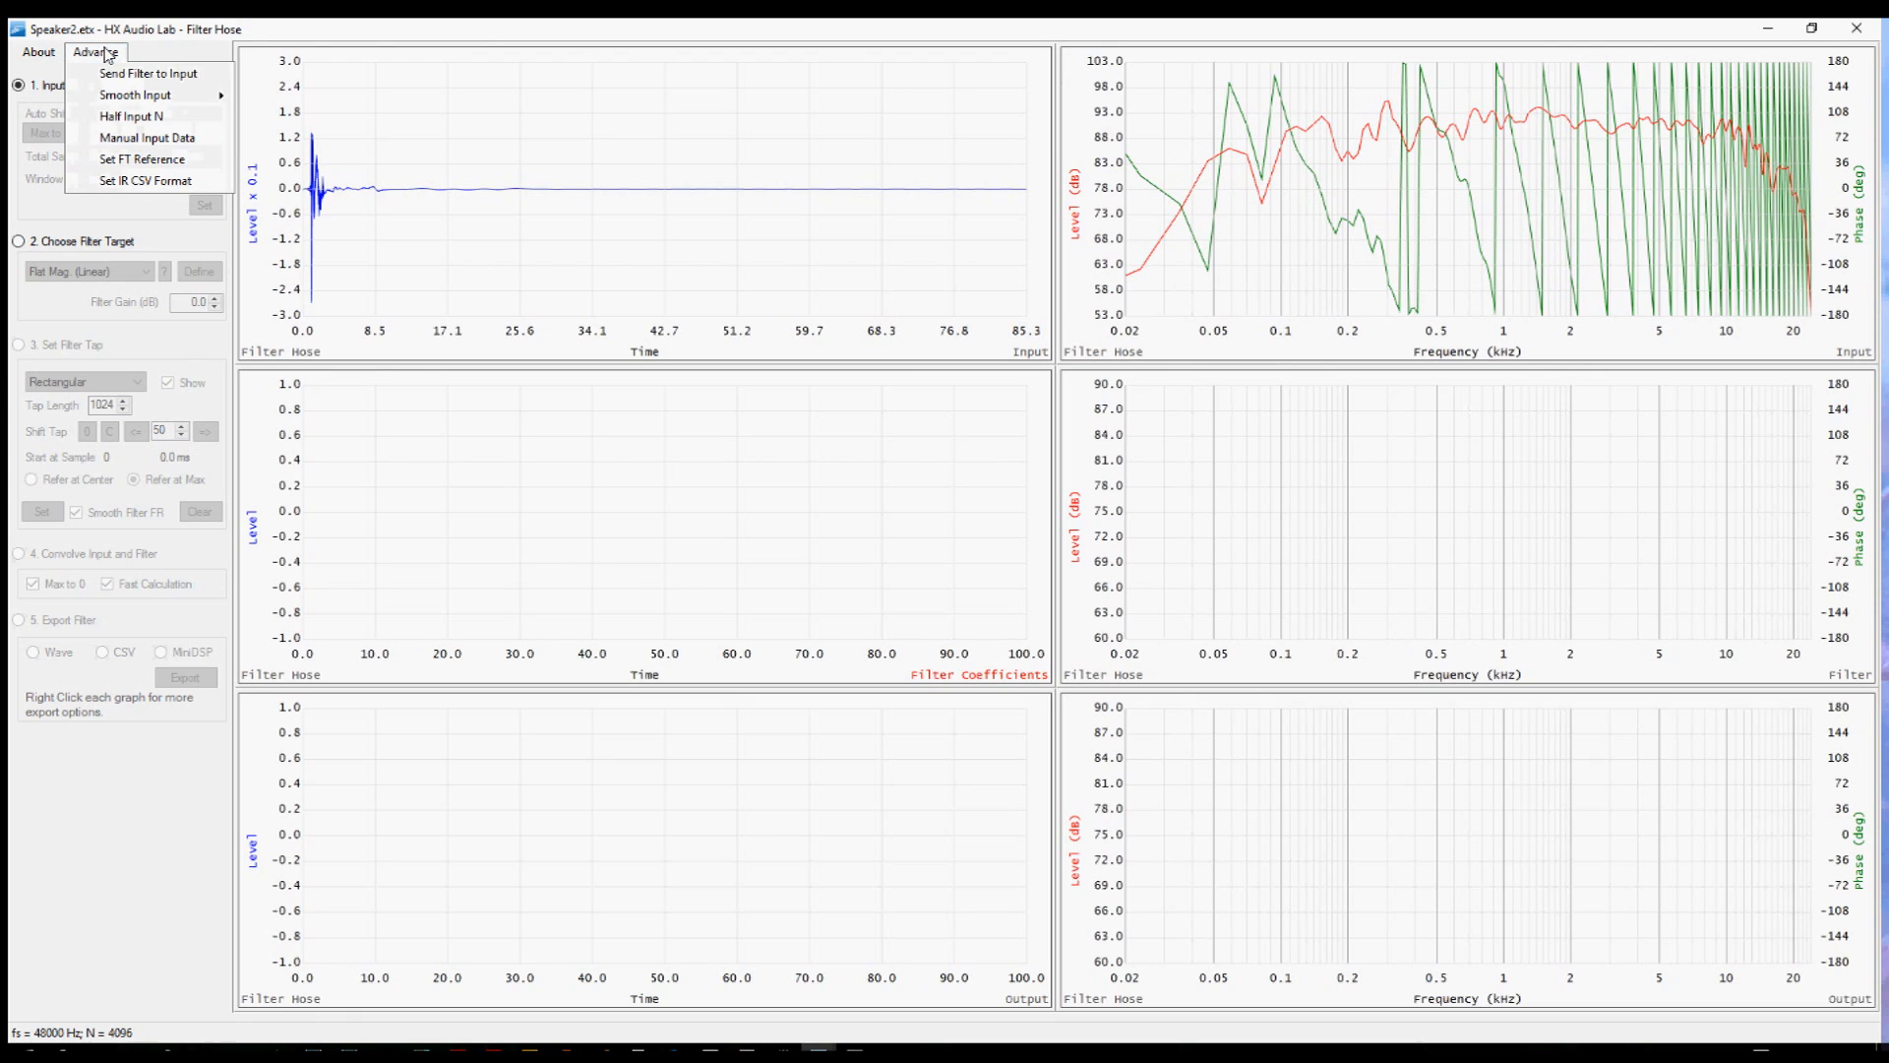
pyautogui.moveTo(170, 102)
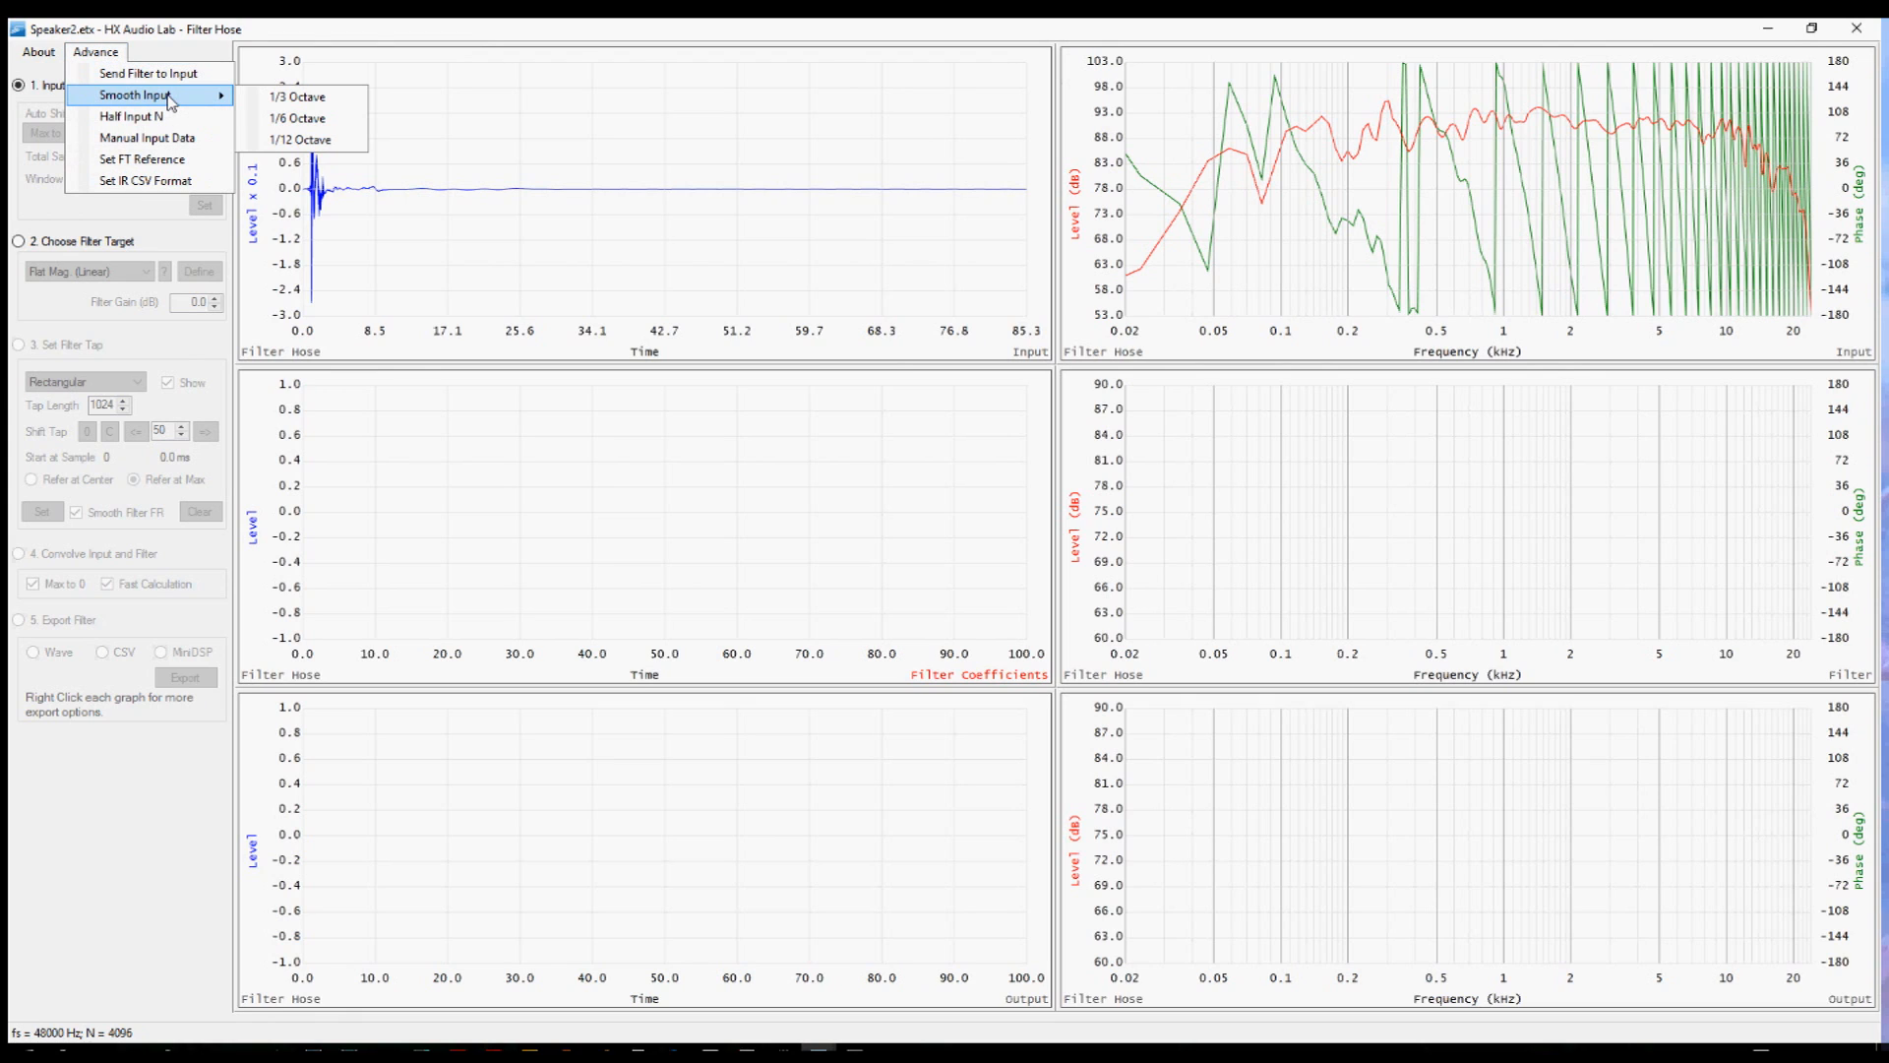
pyautogui.click(301, 98)
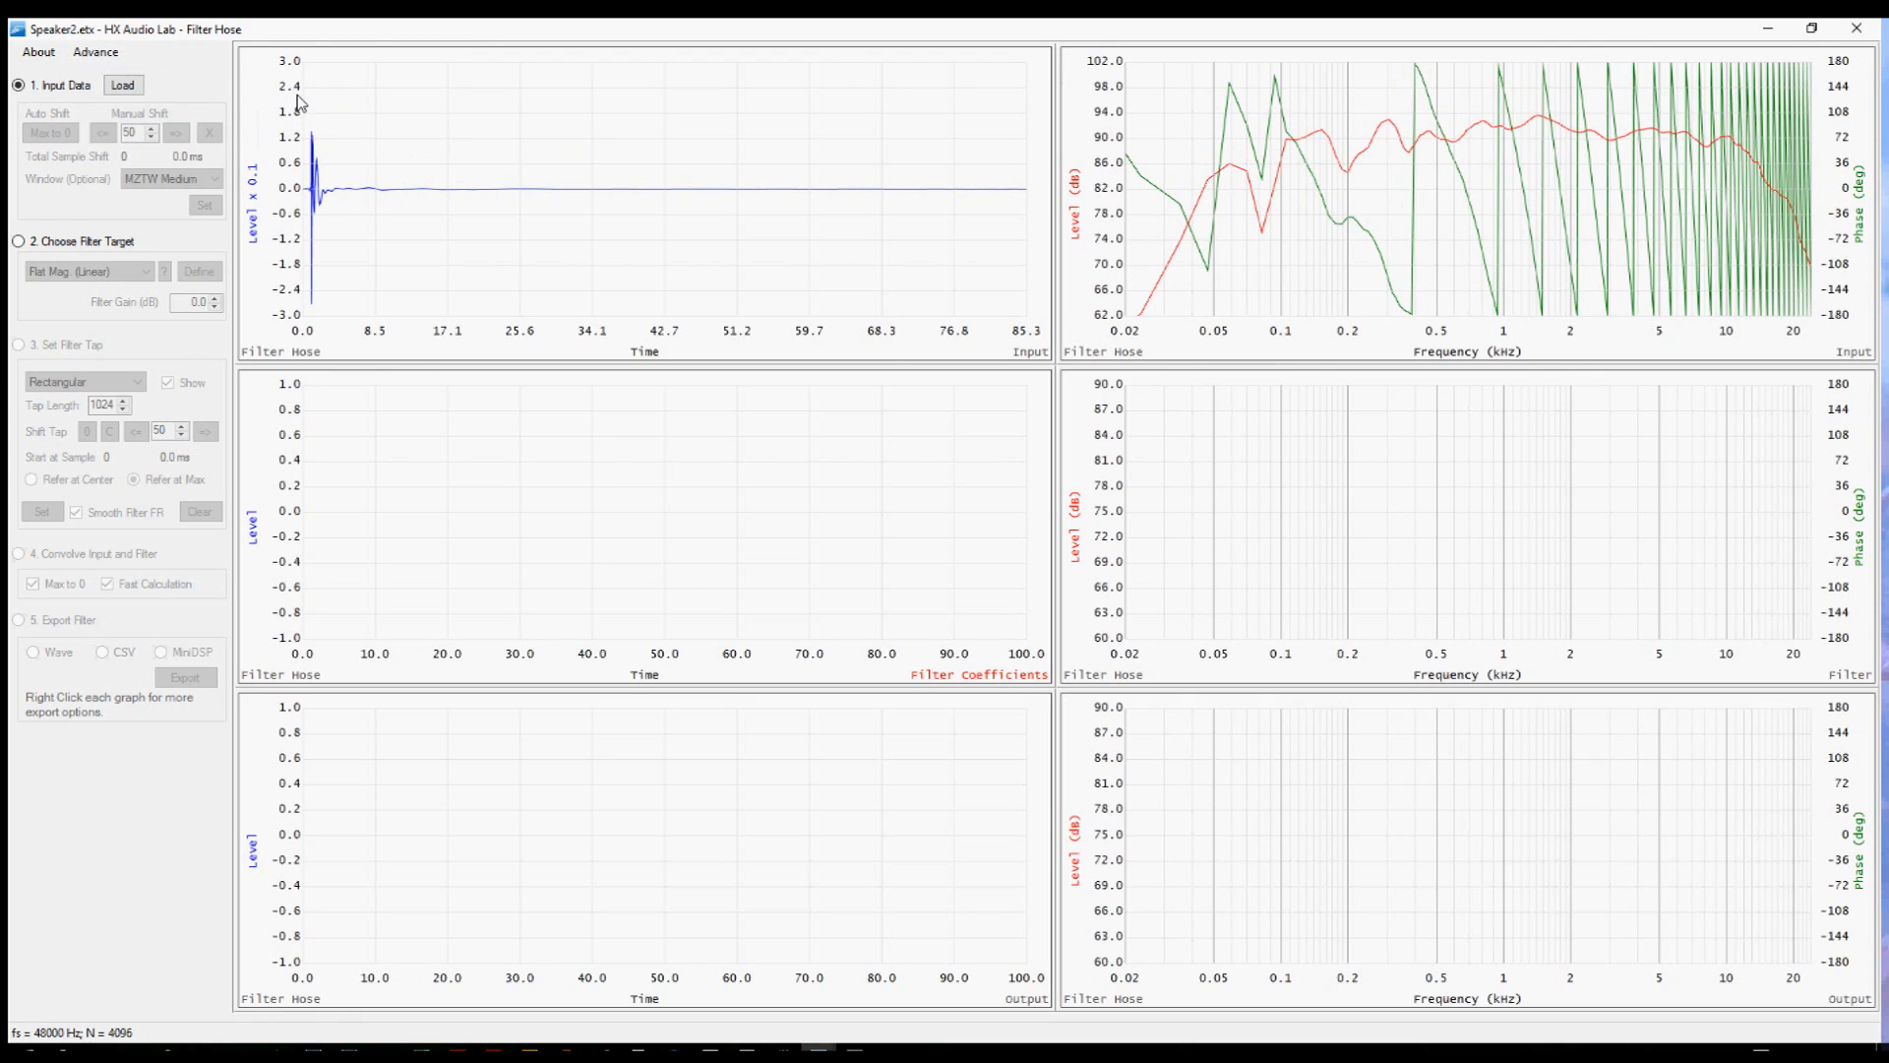
pyautogui.click(96, 52)
pyautogui.moveTo(137, 99)
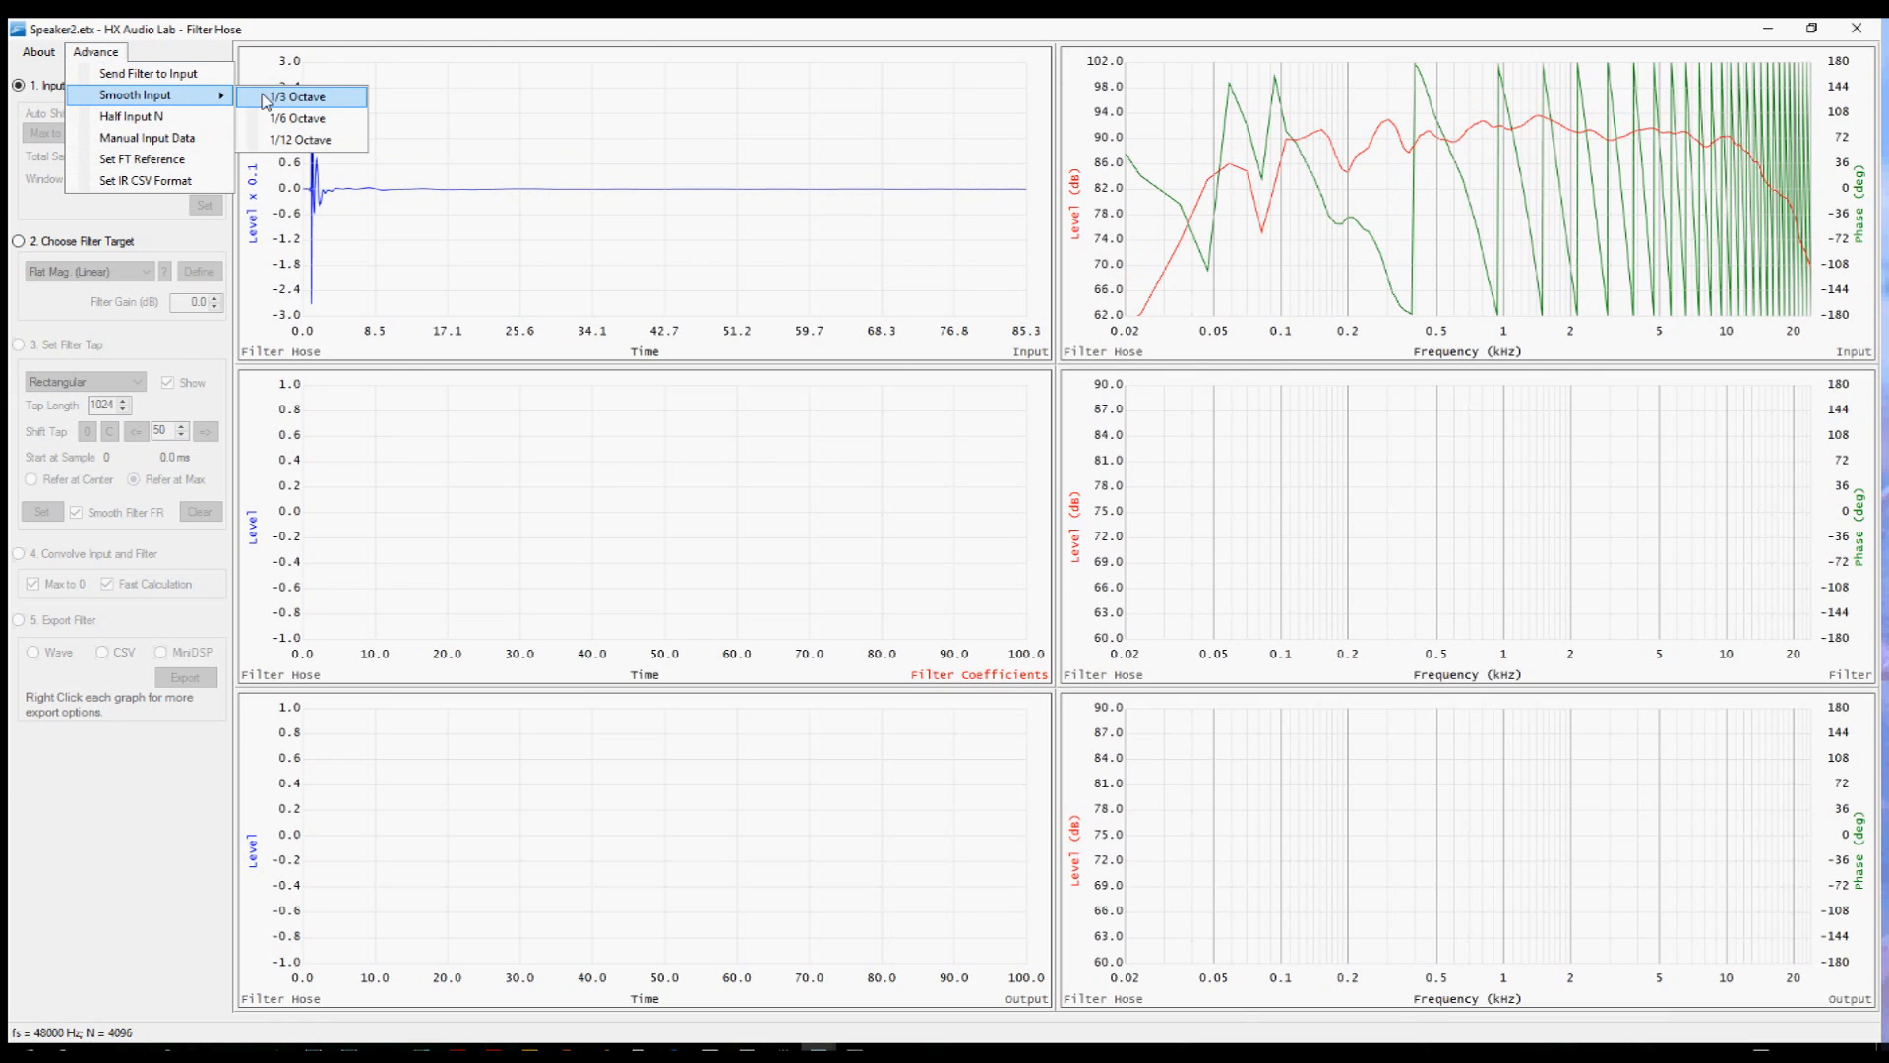
pyautogui.click(266, 99)
# Choose Flat Mag. (Linear) as the filter target and open its flat magnitude range settings.
pyautogui.click(69, 242)
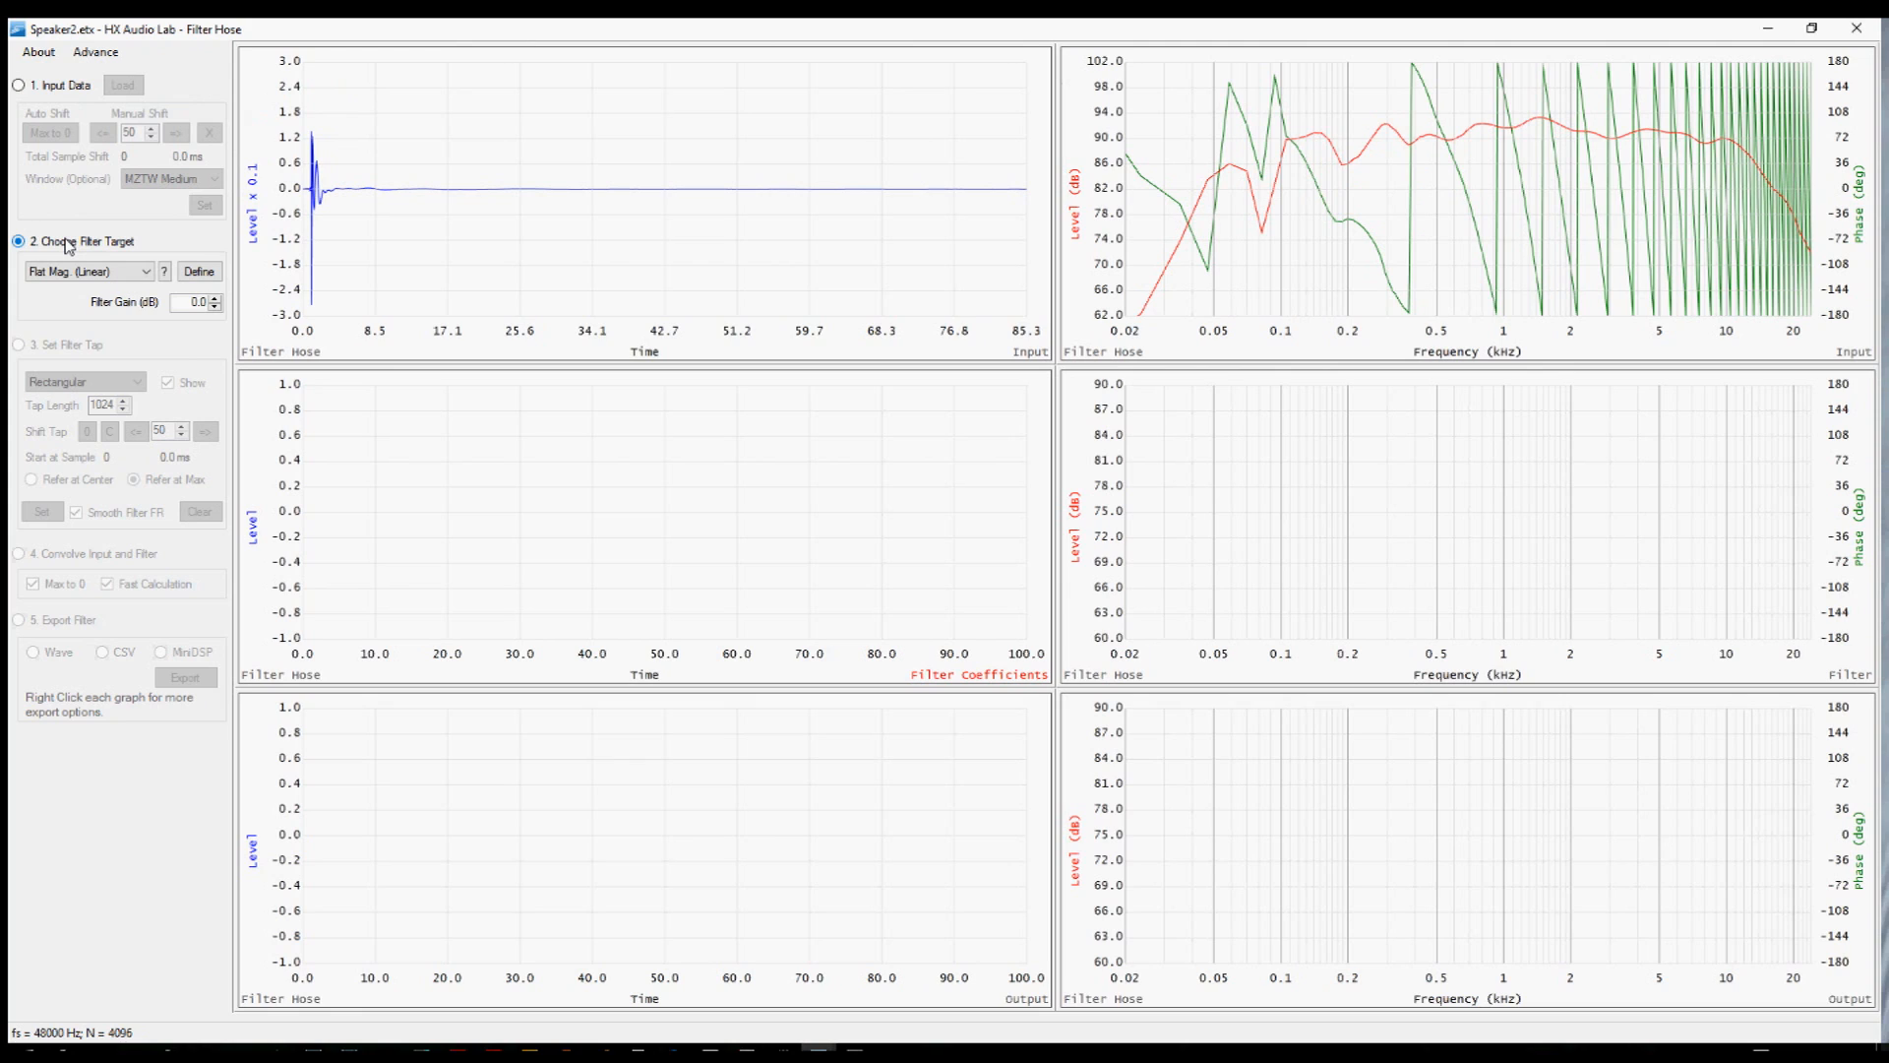
pyautogui.click(139, 274)
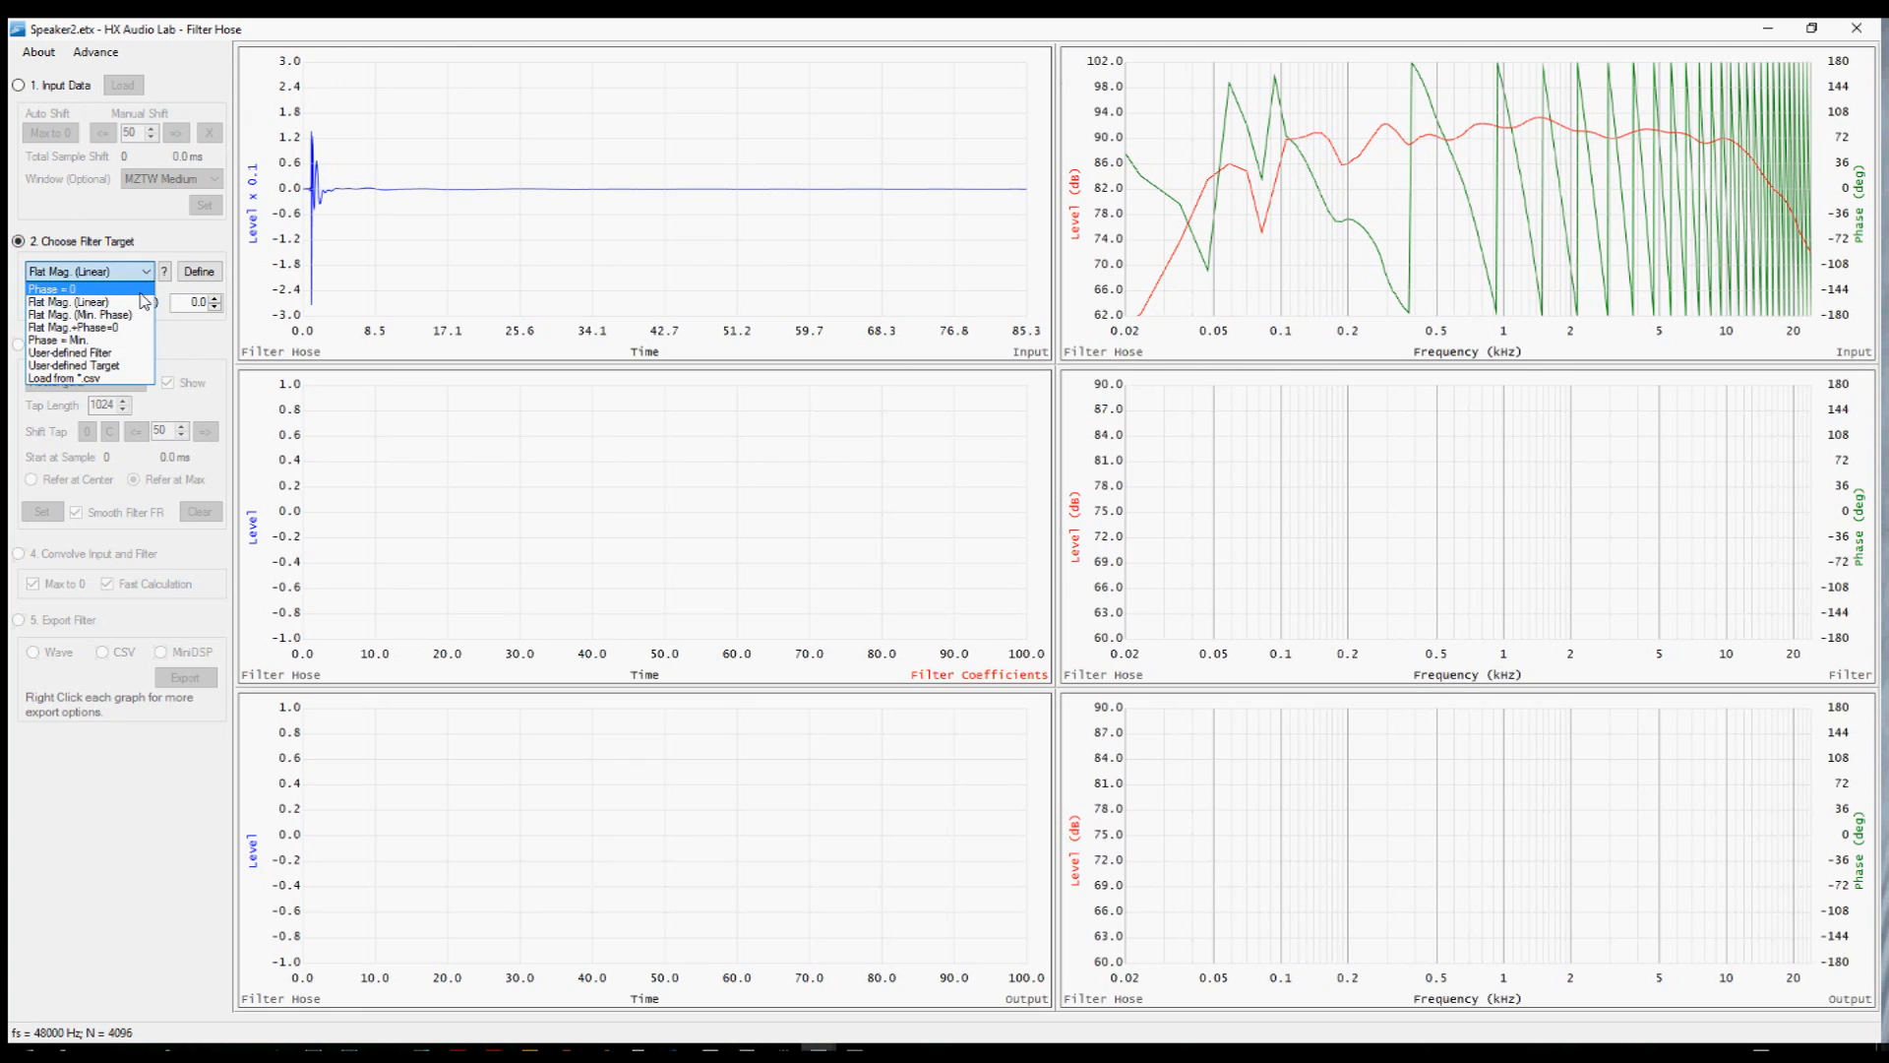
pyautogui.click(141, 304)
pyautogui.moveTo(175, 86)
pyautogui.mouseDown()
pyautogui.moveTo(623, 208)
pyautogui.moveTo(914, 101)
pyautogui.mouseUp()
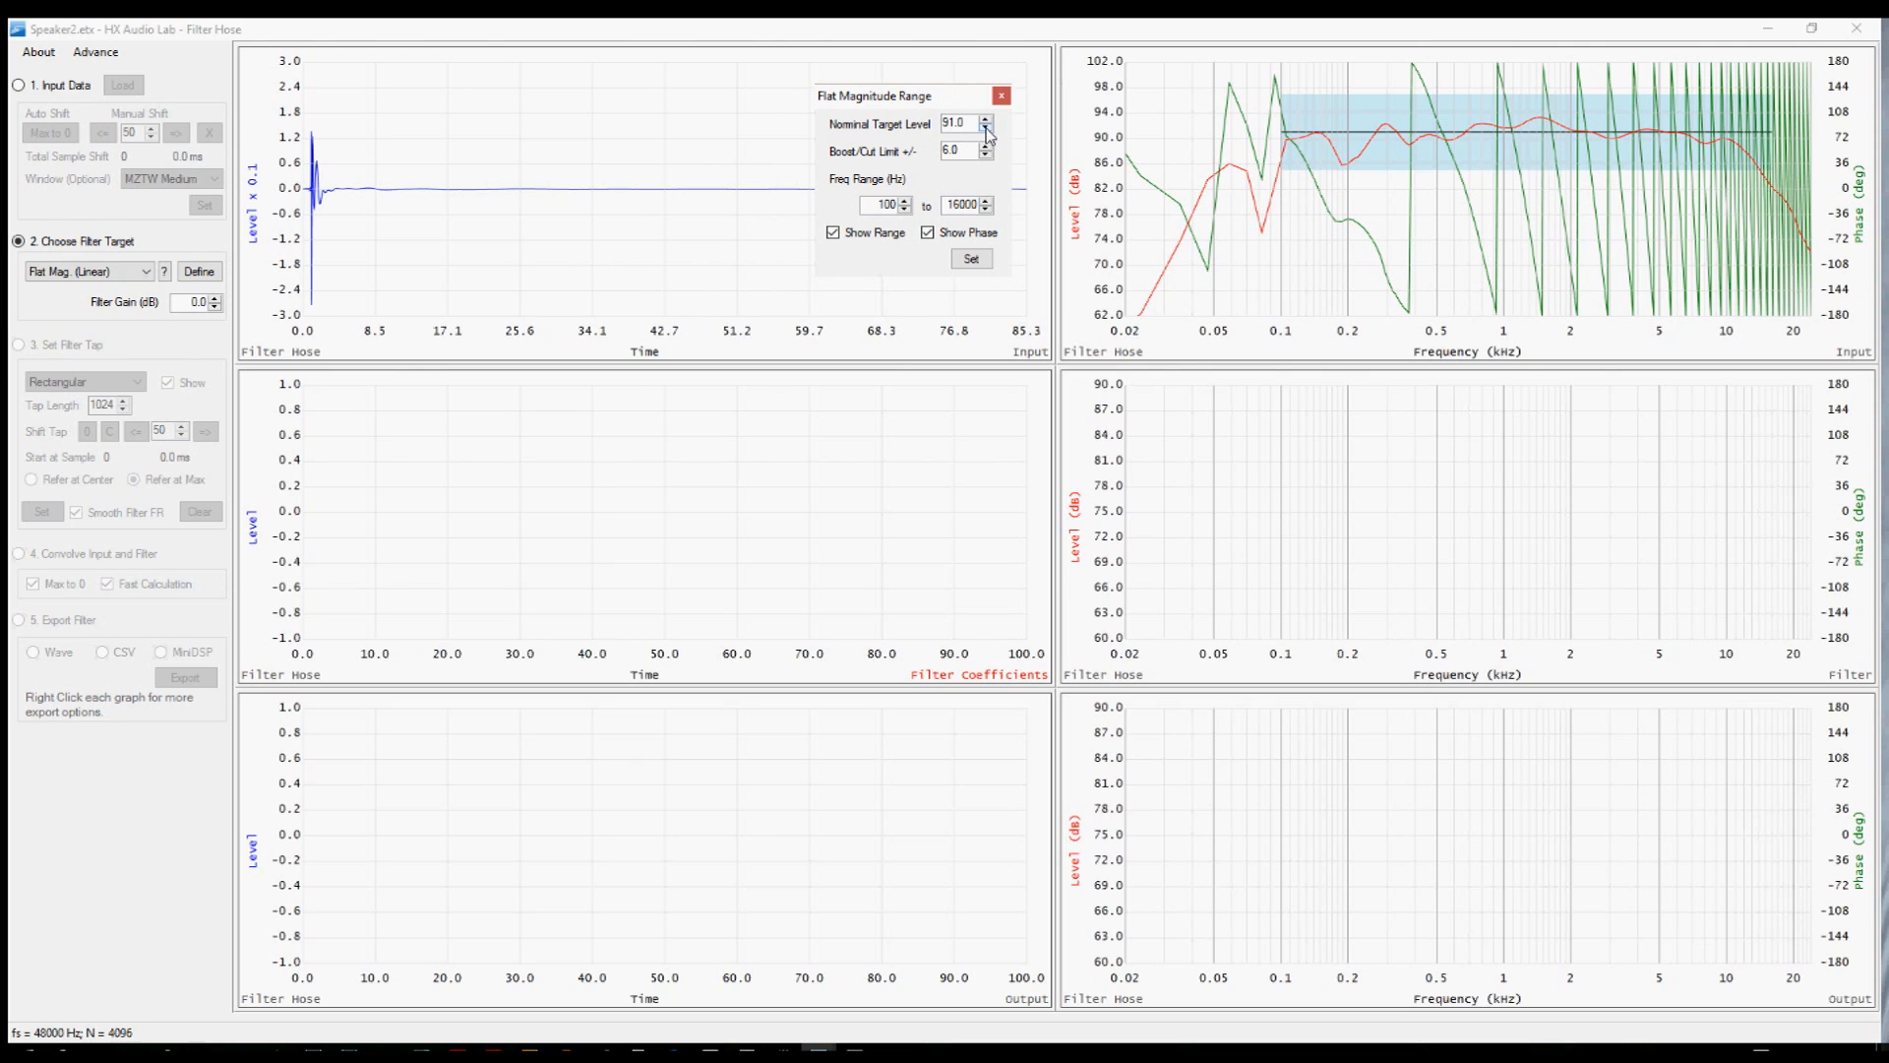
# Set the upper frequency limit to 10000 Hz and the nominal target level to 87.0.
pyautogui.doubleClick(960, 204)
pyautogui.write('10000')
pyautogui.click(985, 128)
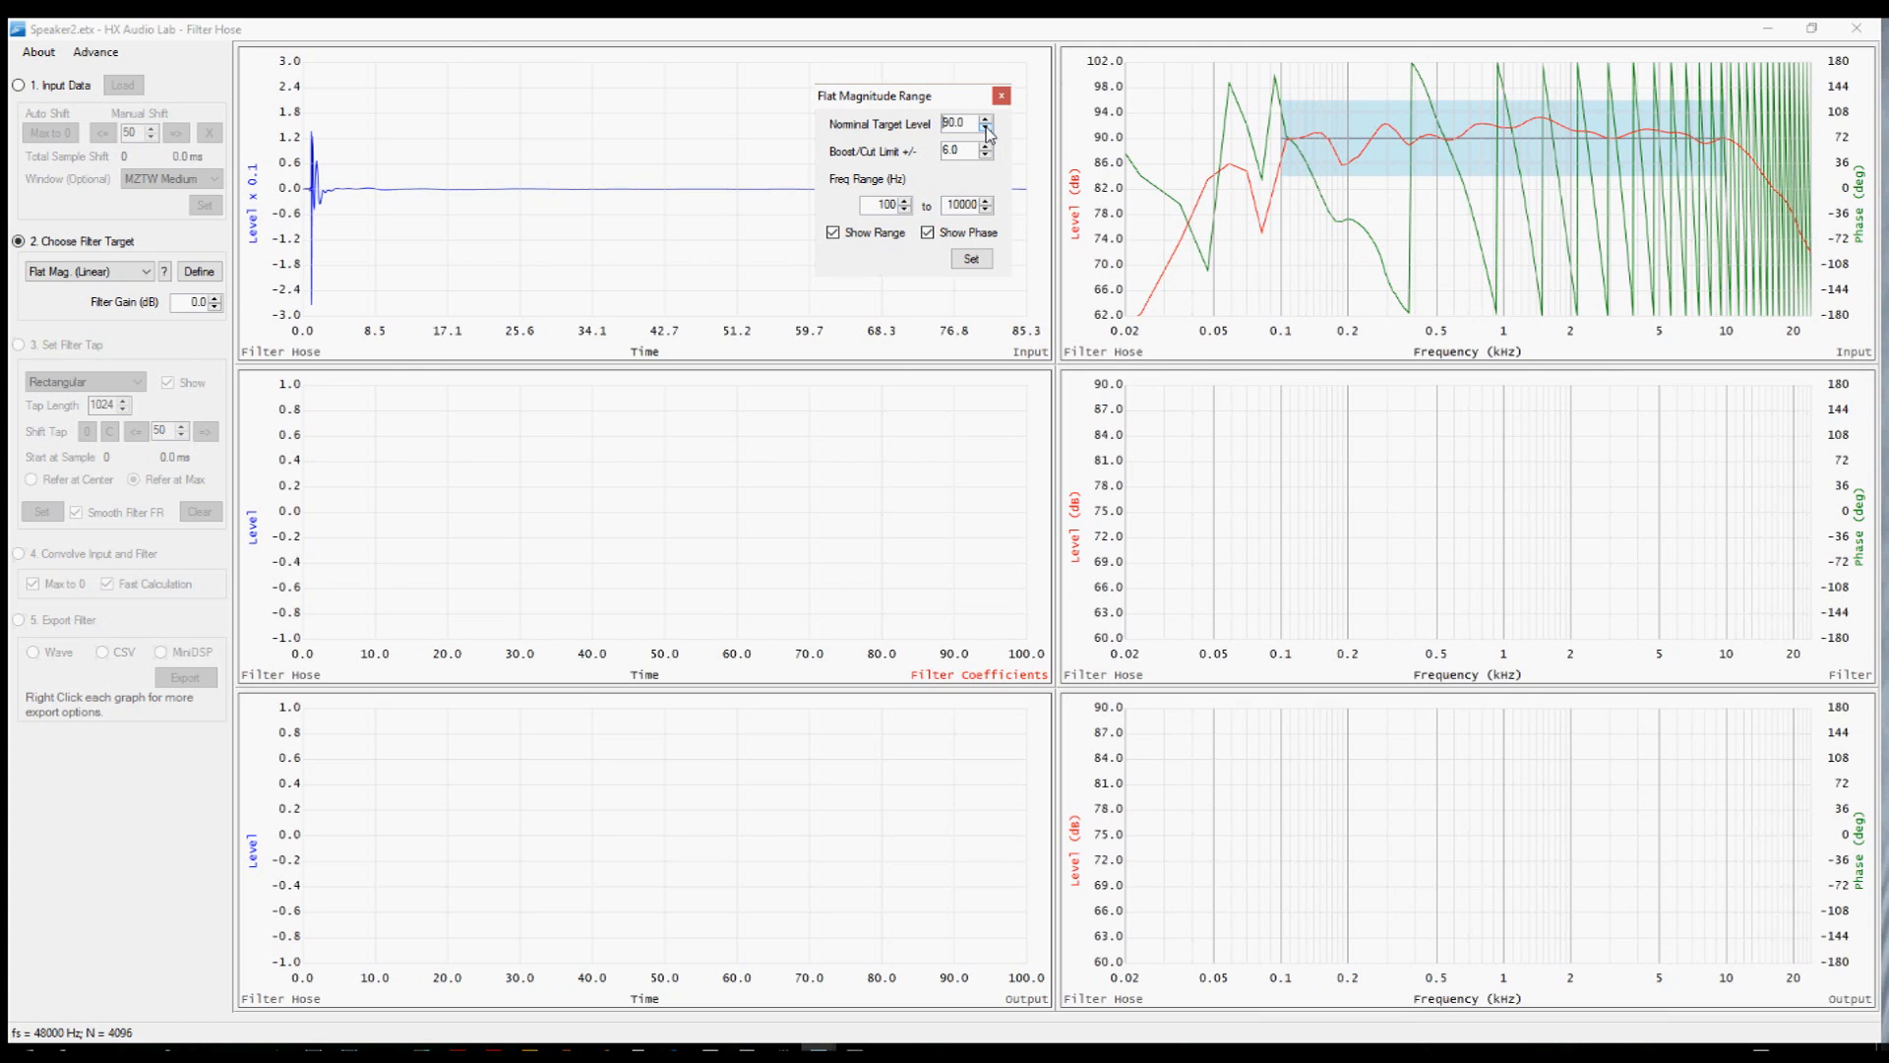
pyautogui.click(986, 128)
pyautogui.click(986, 128)
pyautogui.click(986, 128)
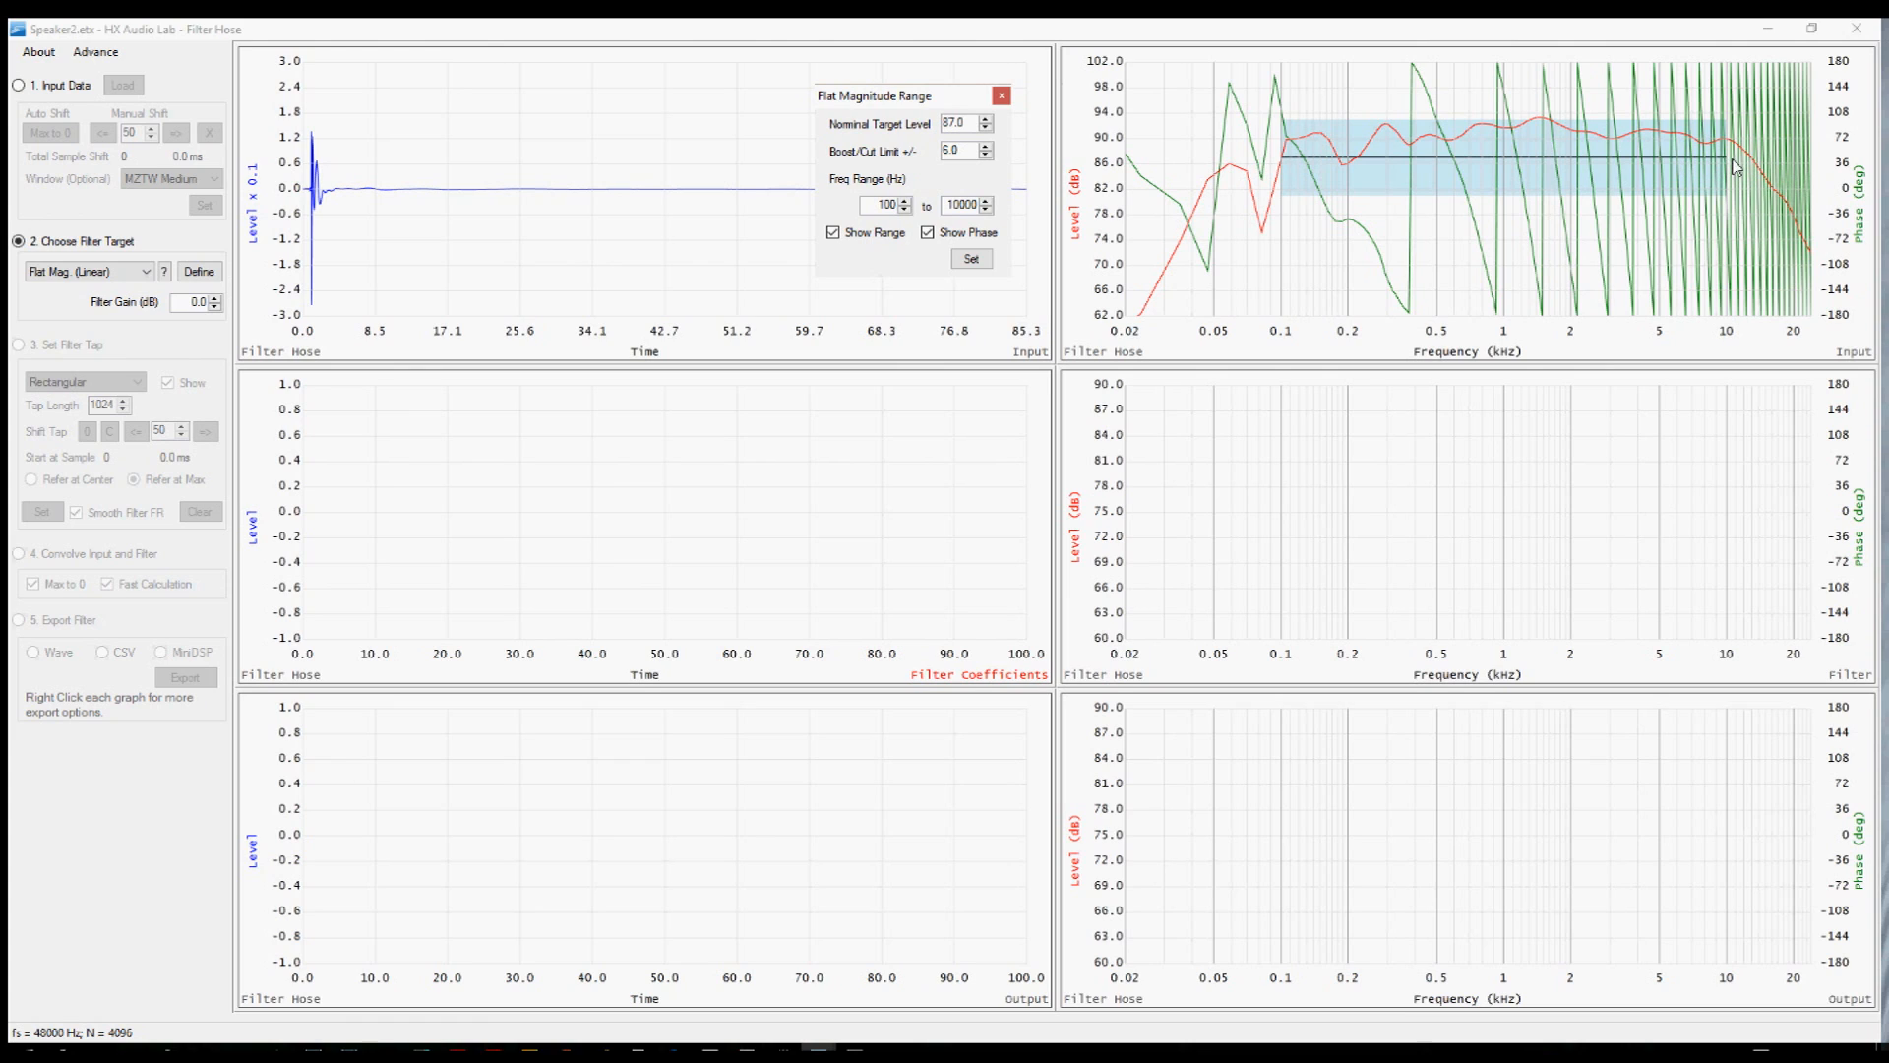
# Hide the phase curve and raise the upper frequency limit to 13000 Hz.
pyautogui.click(927, 233)
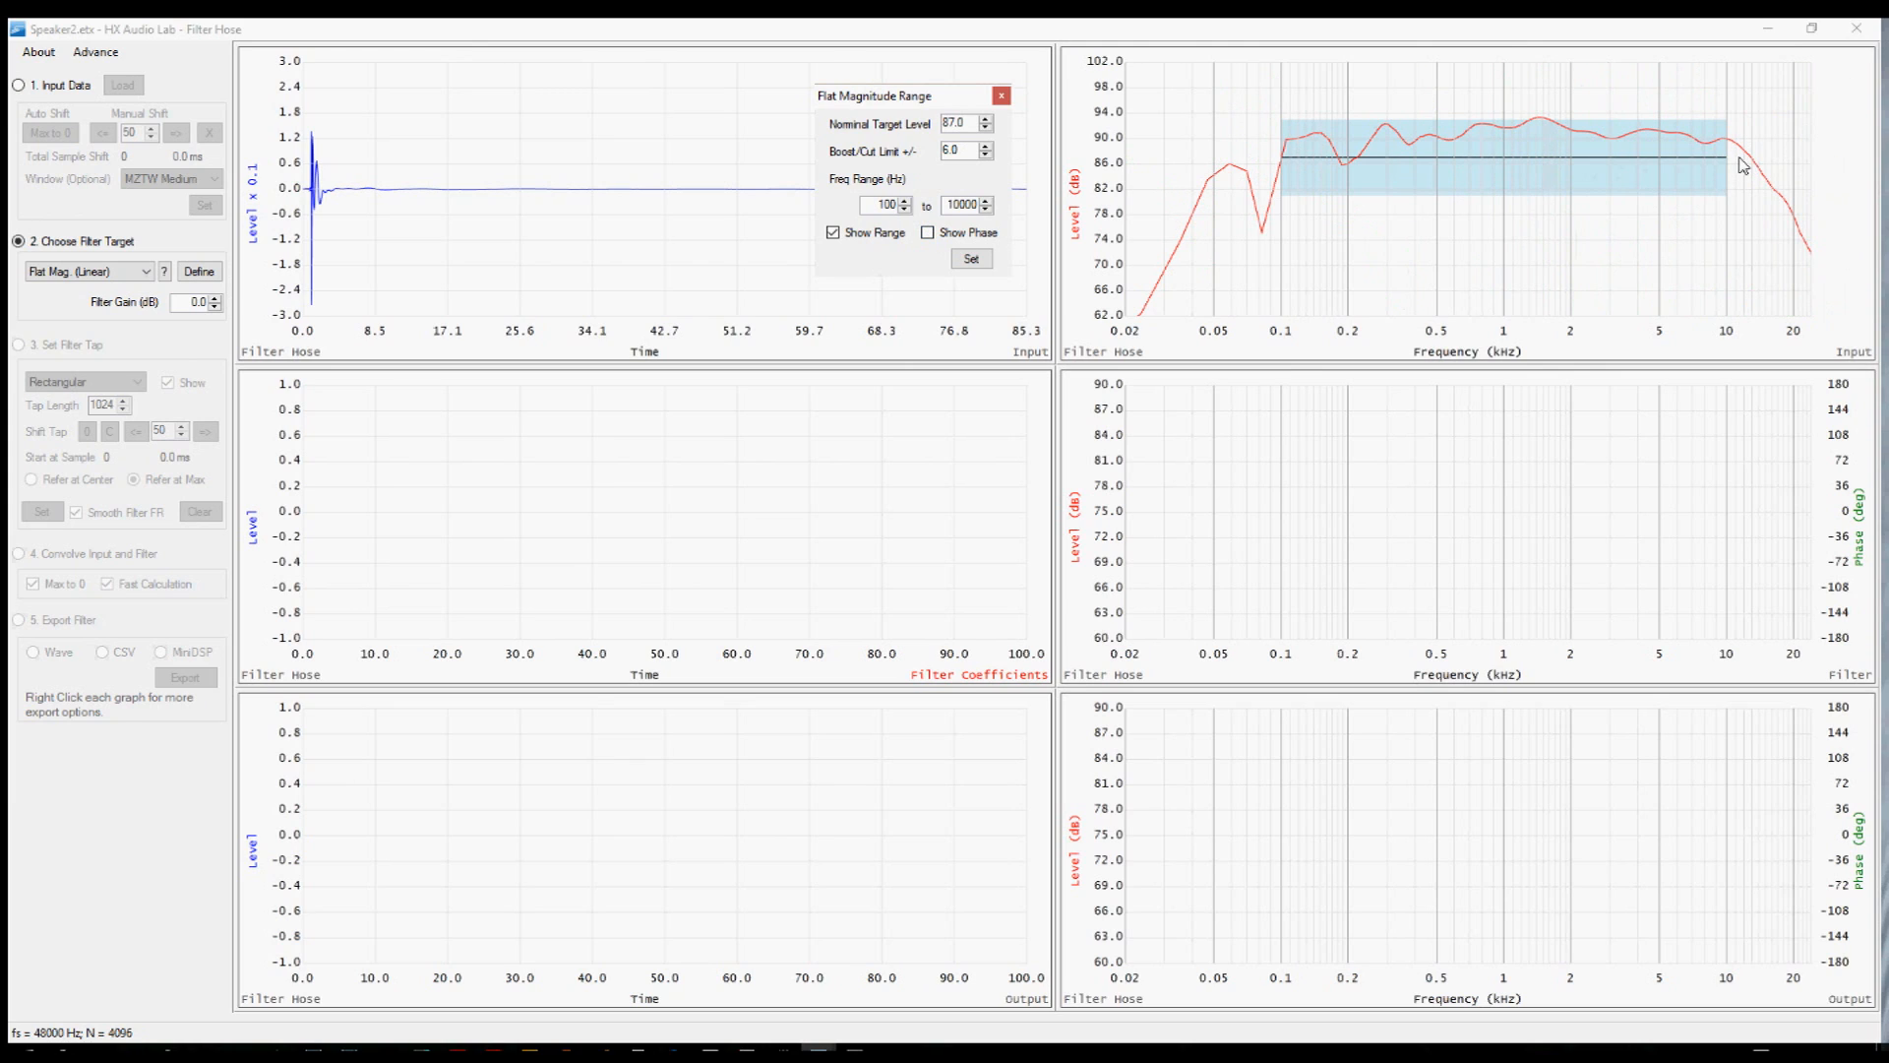
pyautogui.click(985, 201)
pyautogui.click(985, 201)
pyautogui.click(985, 201)
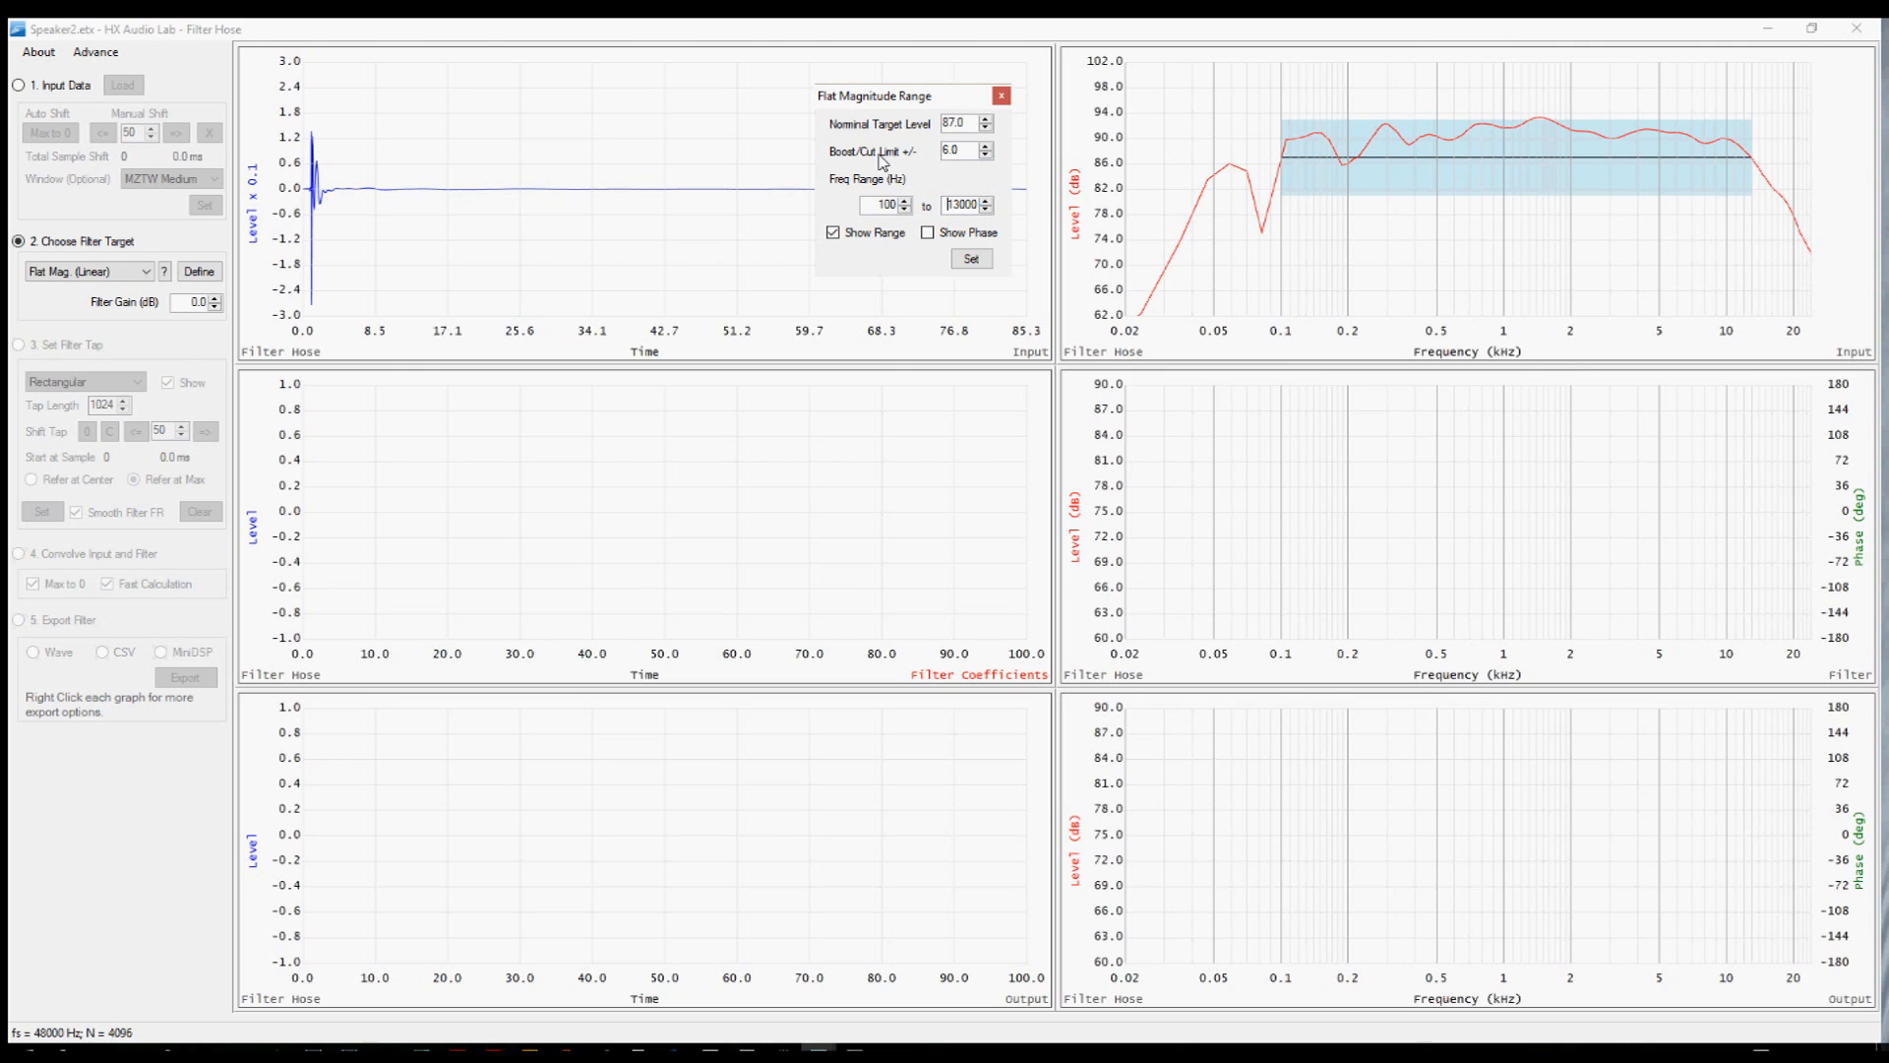
# Raise the boost/cut limit to 7.0 with phase shown and apply the flat magnitude target.
pyautogui.click(986, 146)
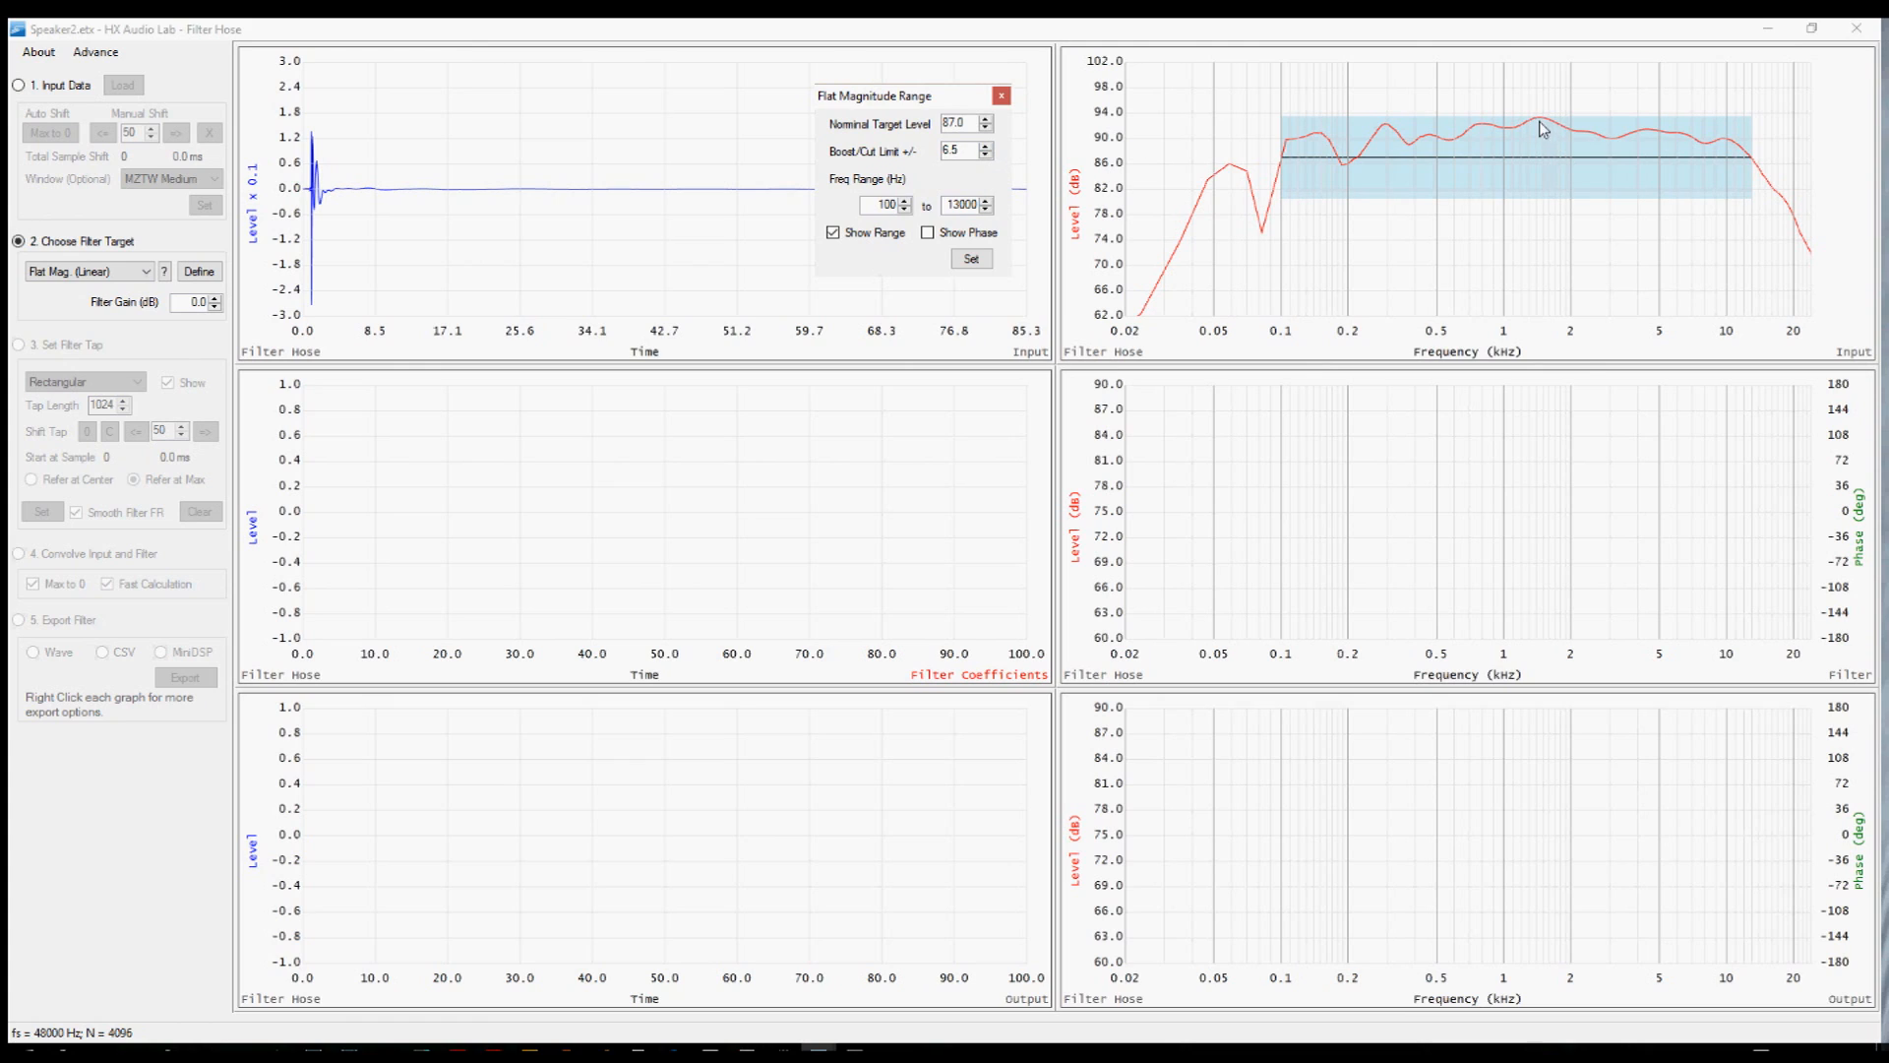
pyautogui.click(986, 147)
pyautogui.click(935, 234)
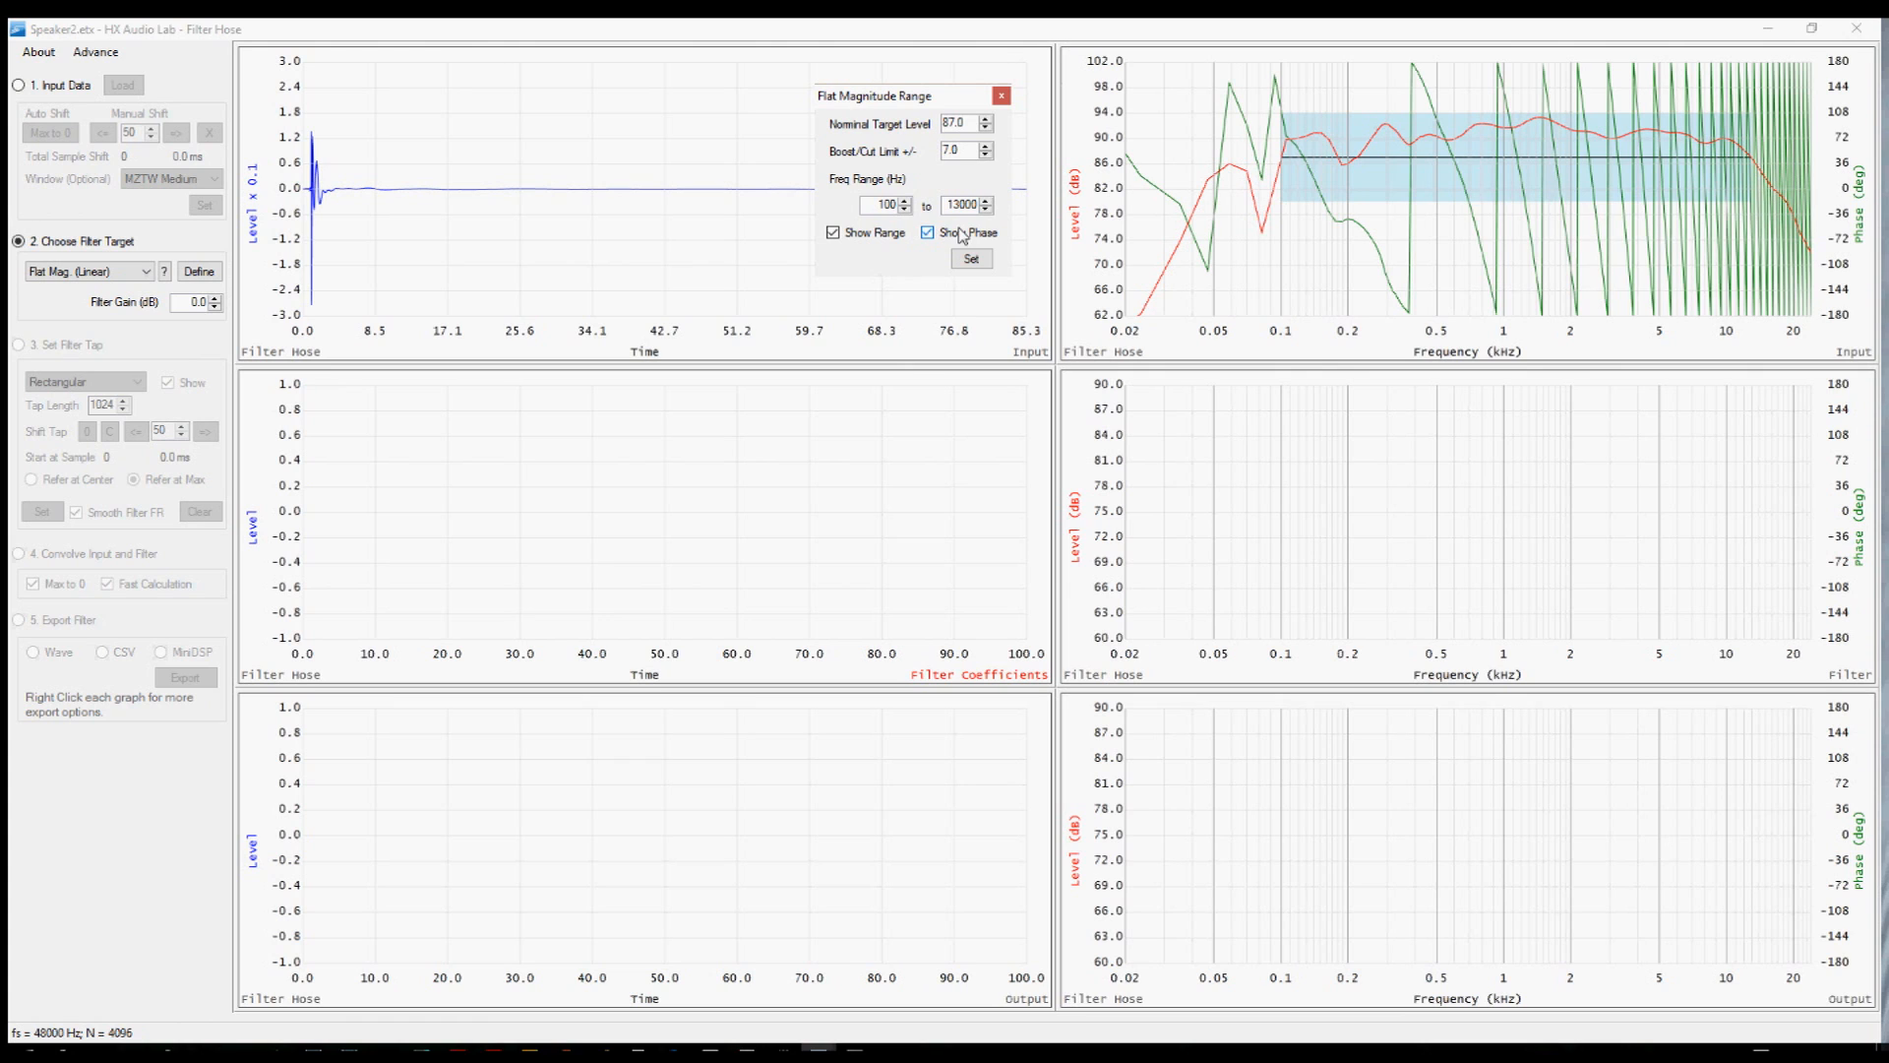
pyautogui.click(972, 260)
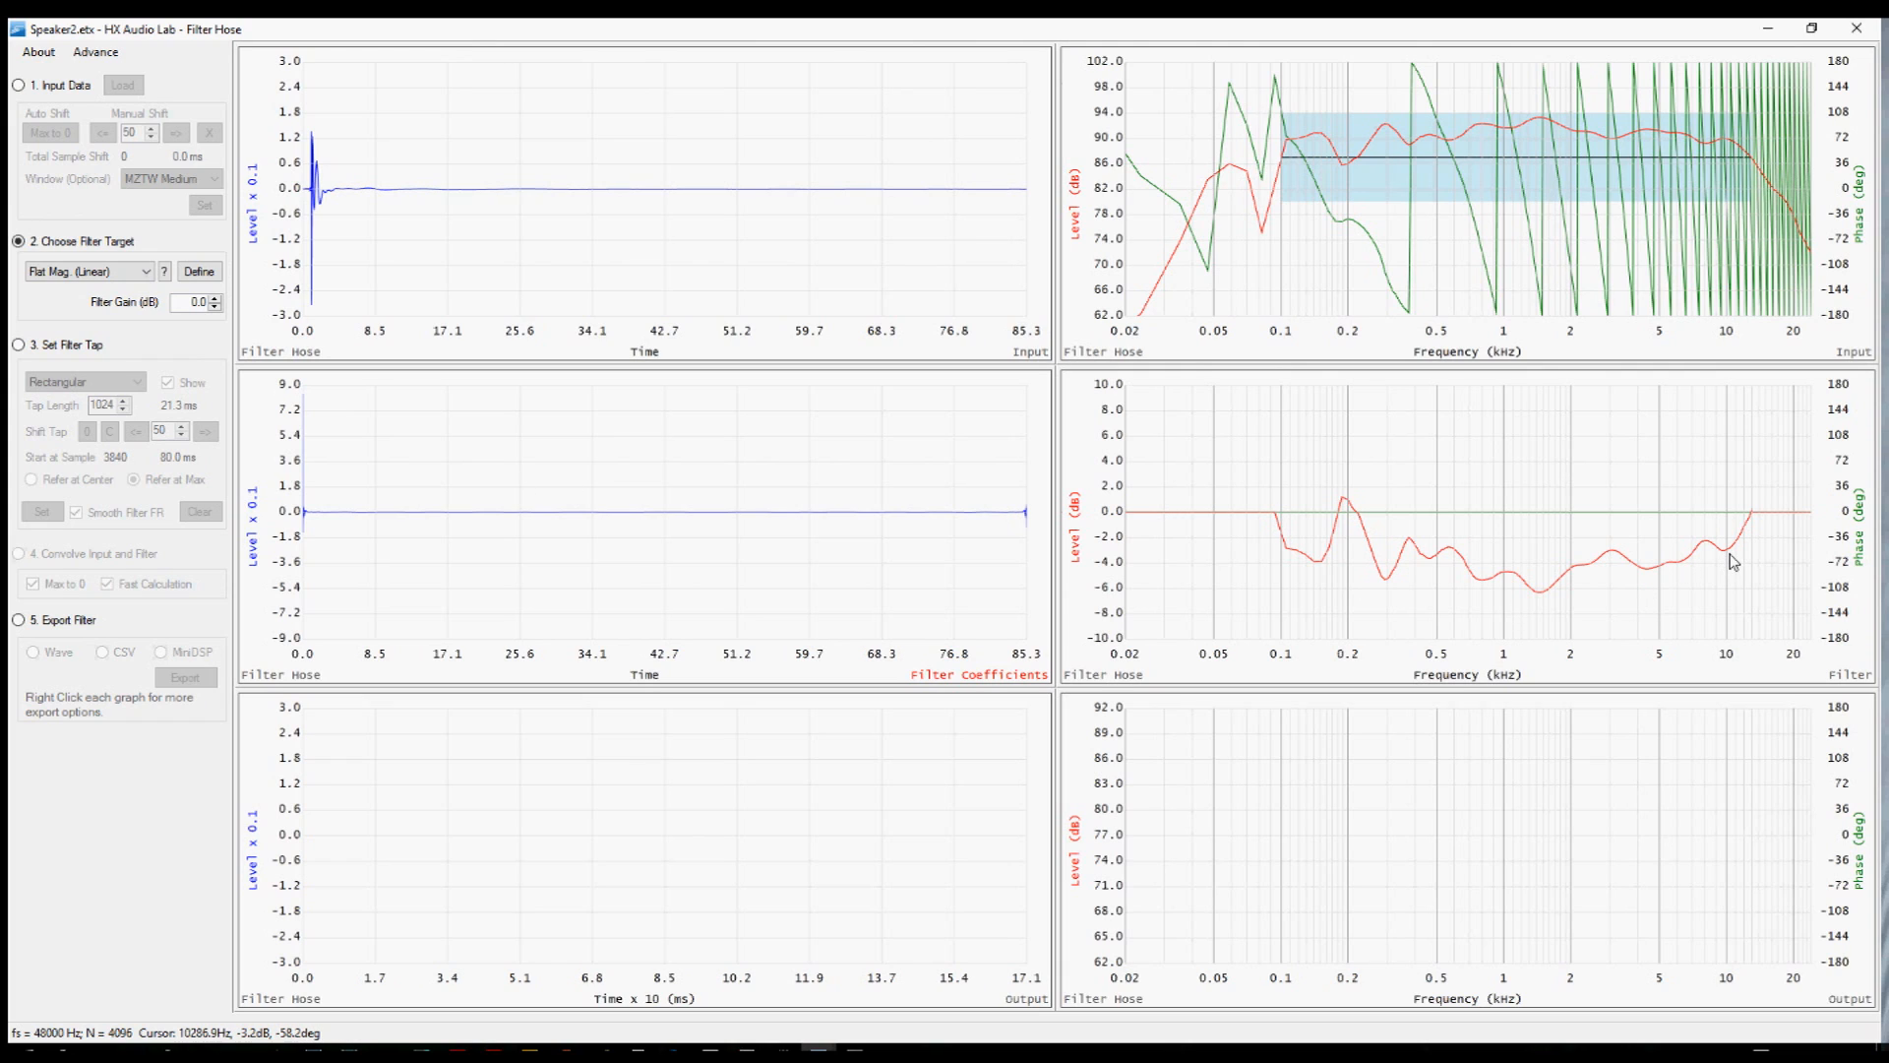
# Enable the filter tap stage, choose the Hanning 50% window, and center the tap.
pyautogui.click(19, 345)
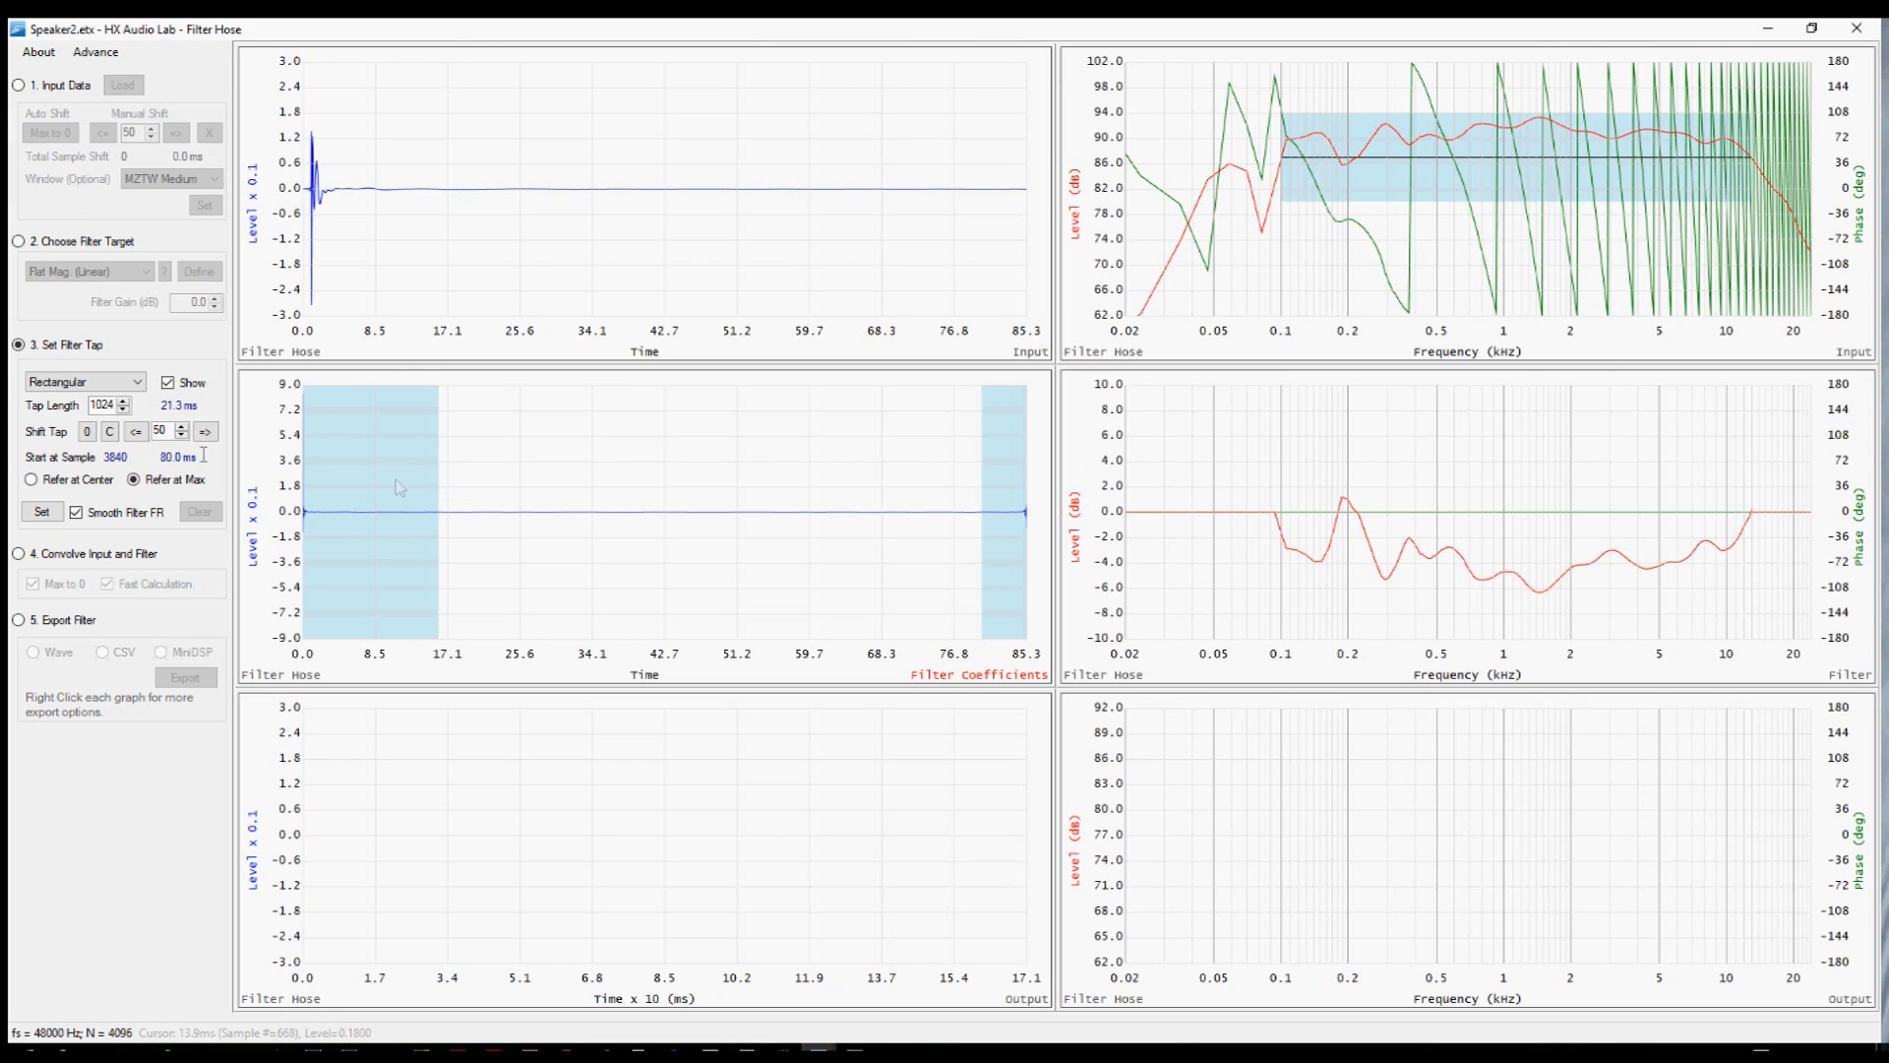
pyautogui.click(132, 385)
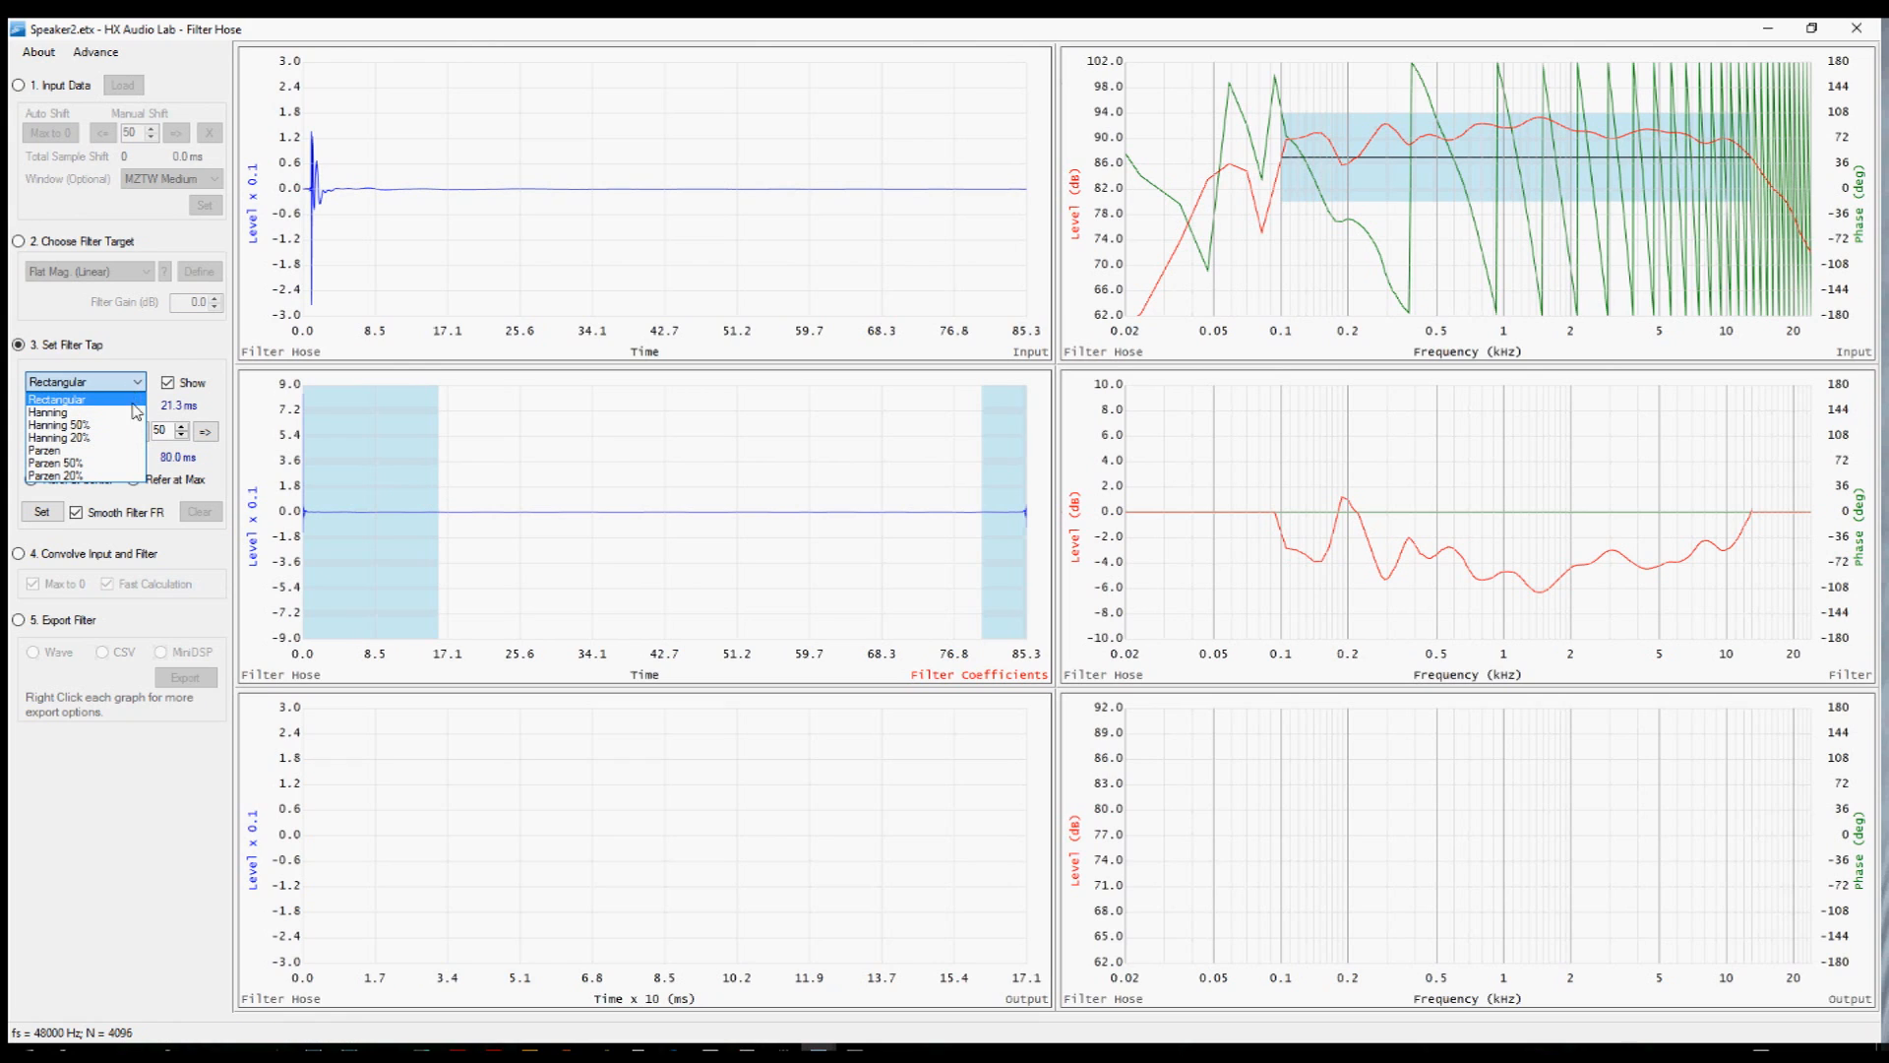
pyautogui.click(137, 426)
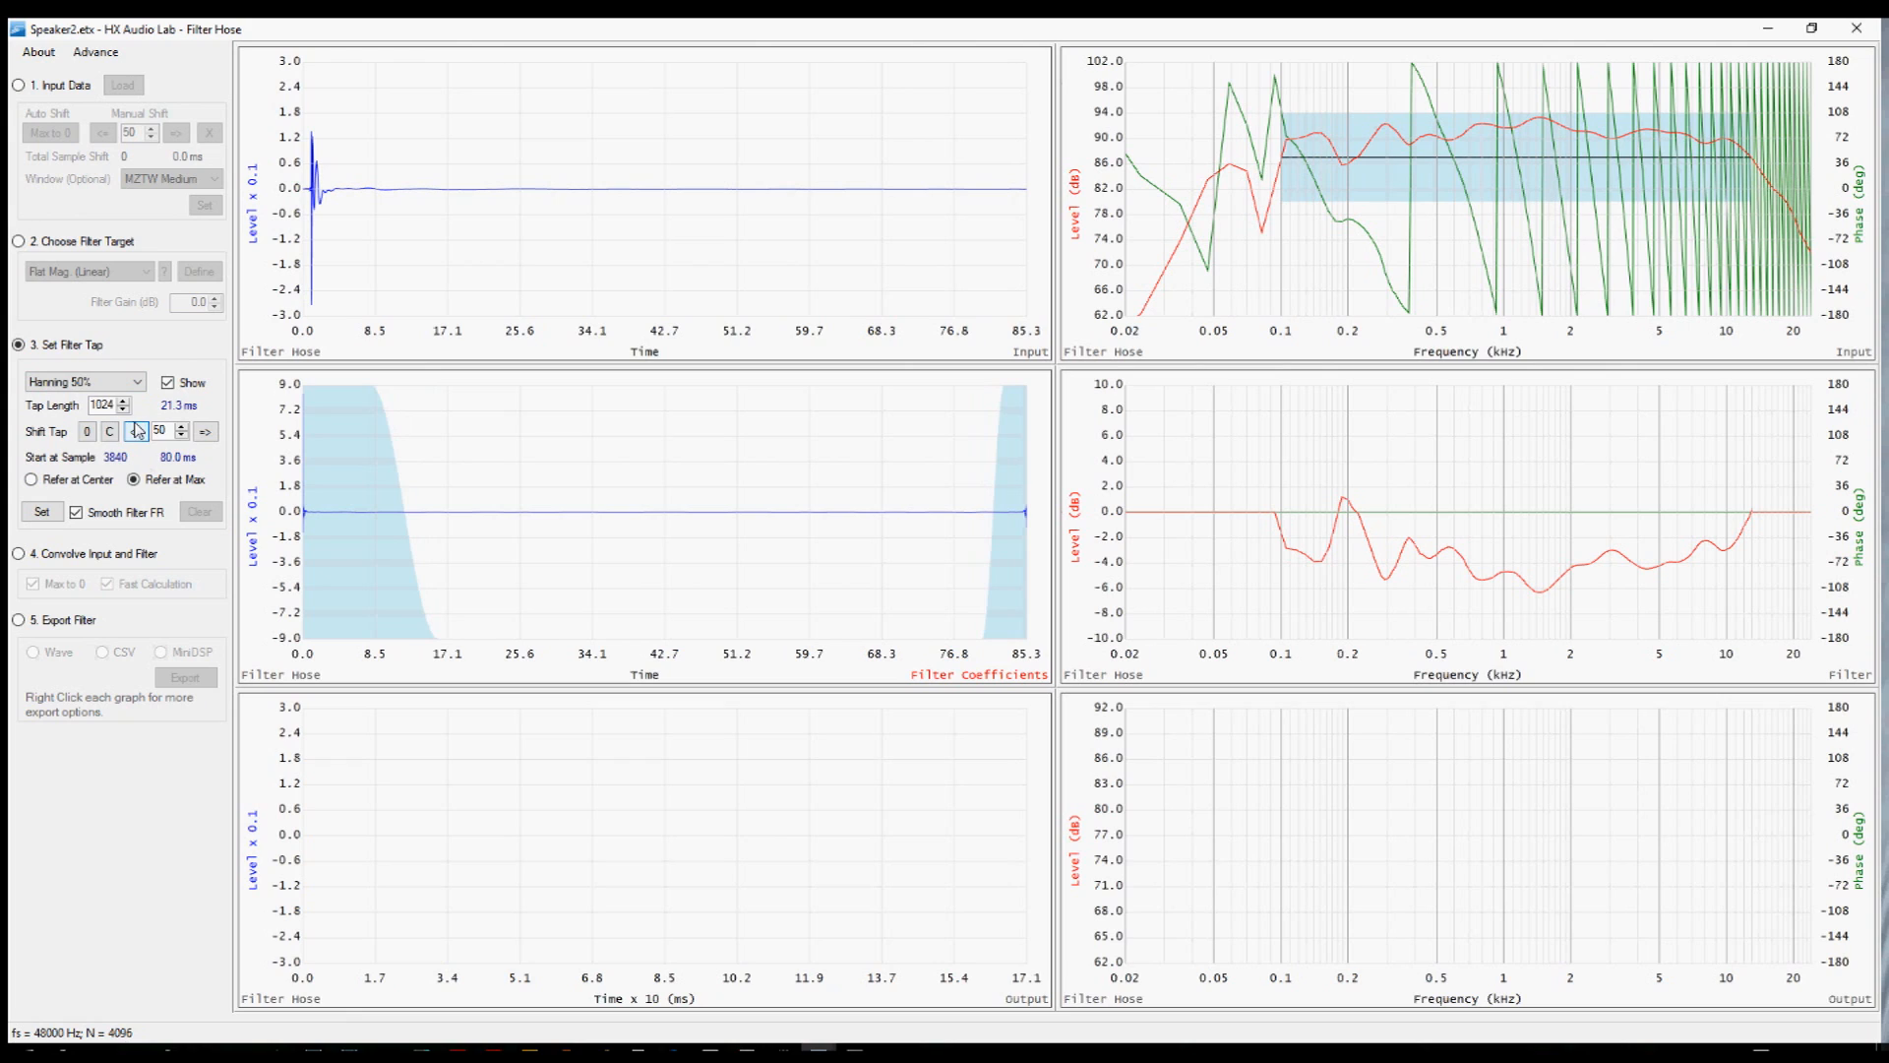
pyautogui.click(109, 431)
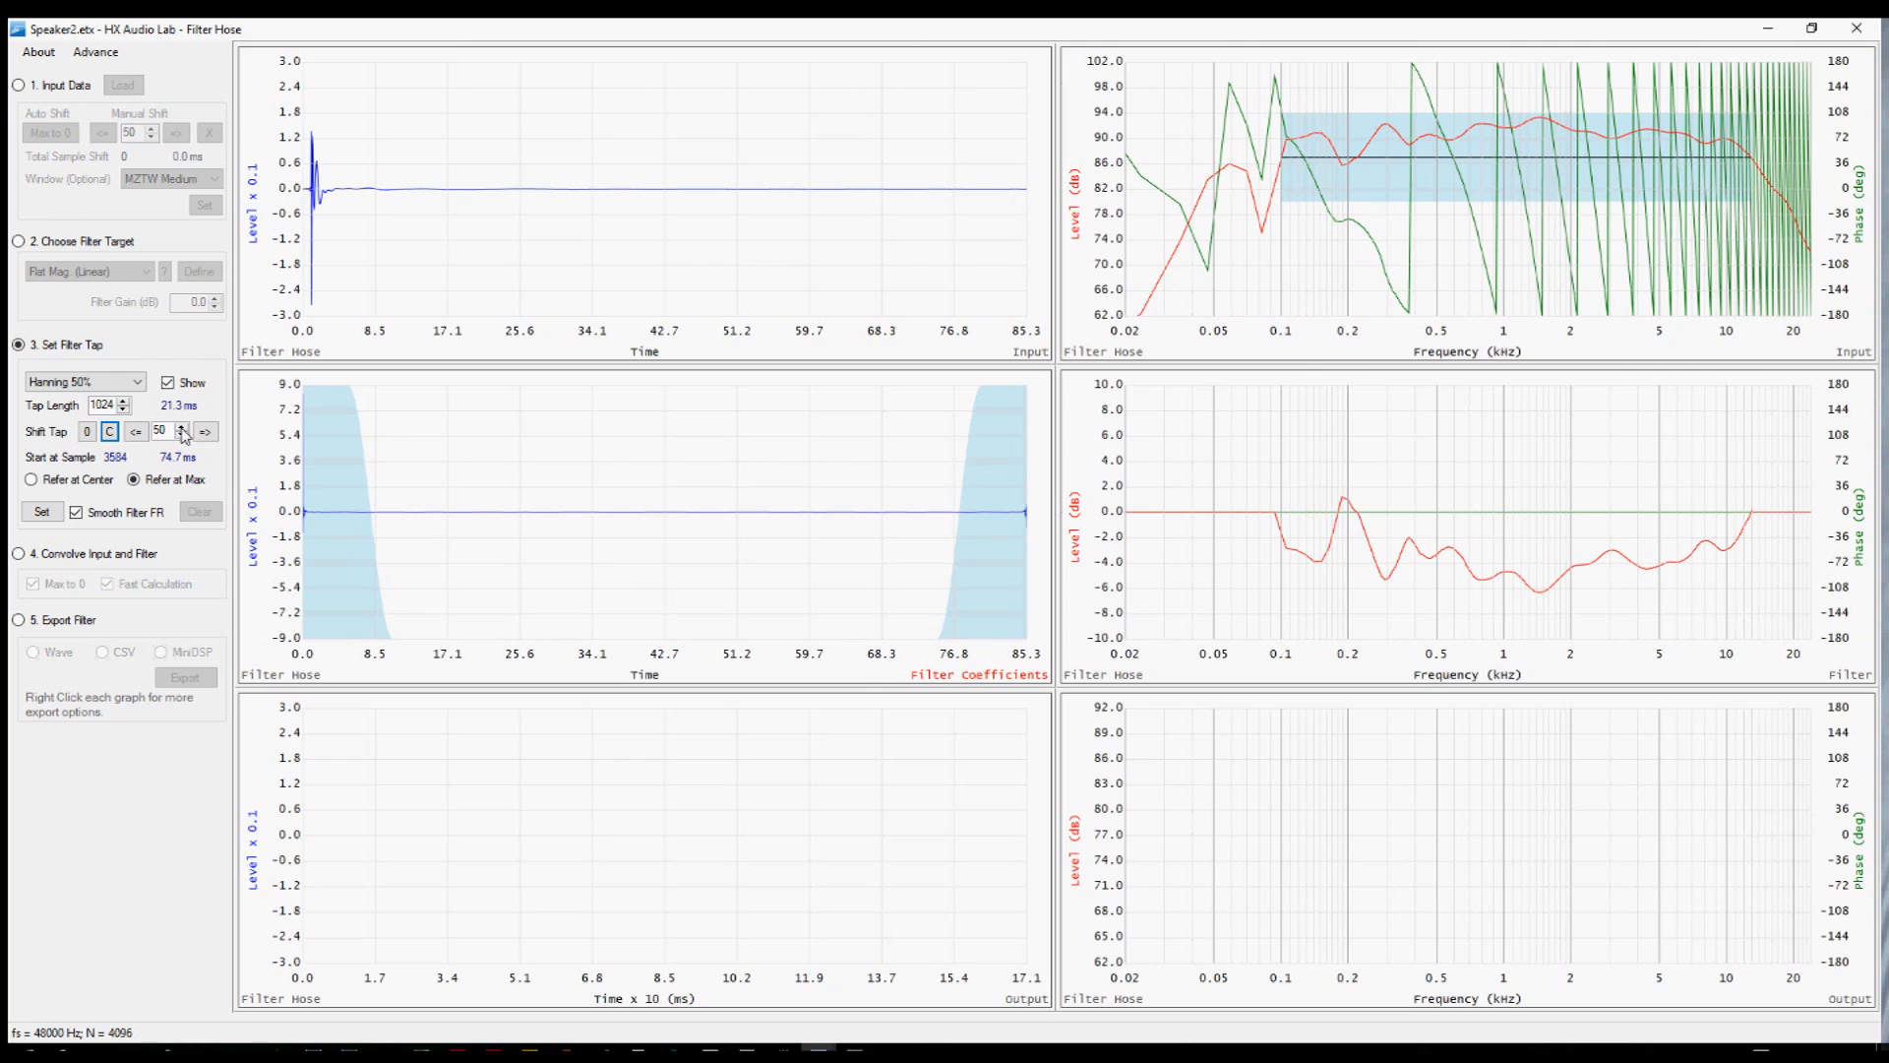
# Set the tap length to 512, recenter the tap window, and apply the filter tap.
pyautogui.doubleClick(98, 404)
pyautogui.write('5')
pyautogui.press('Return')
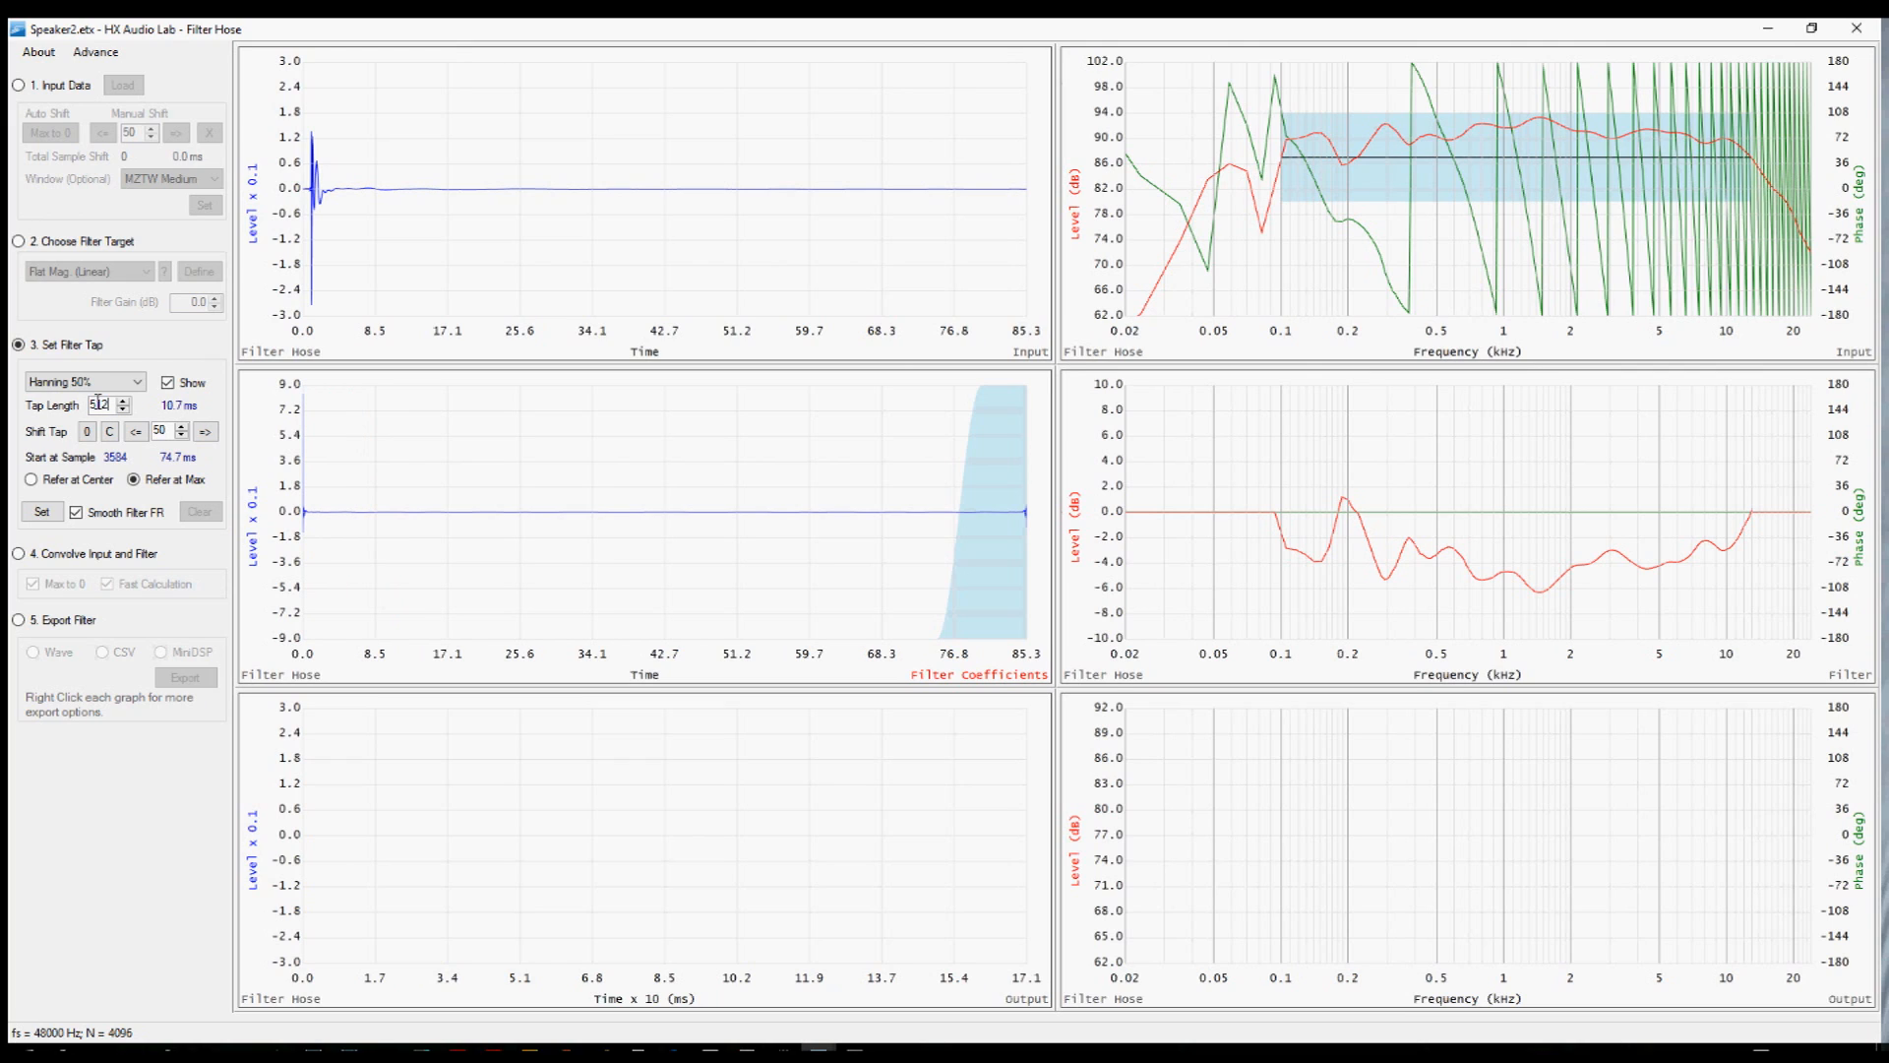
pyautogui.click(111, 433)
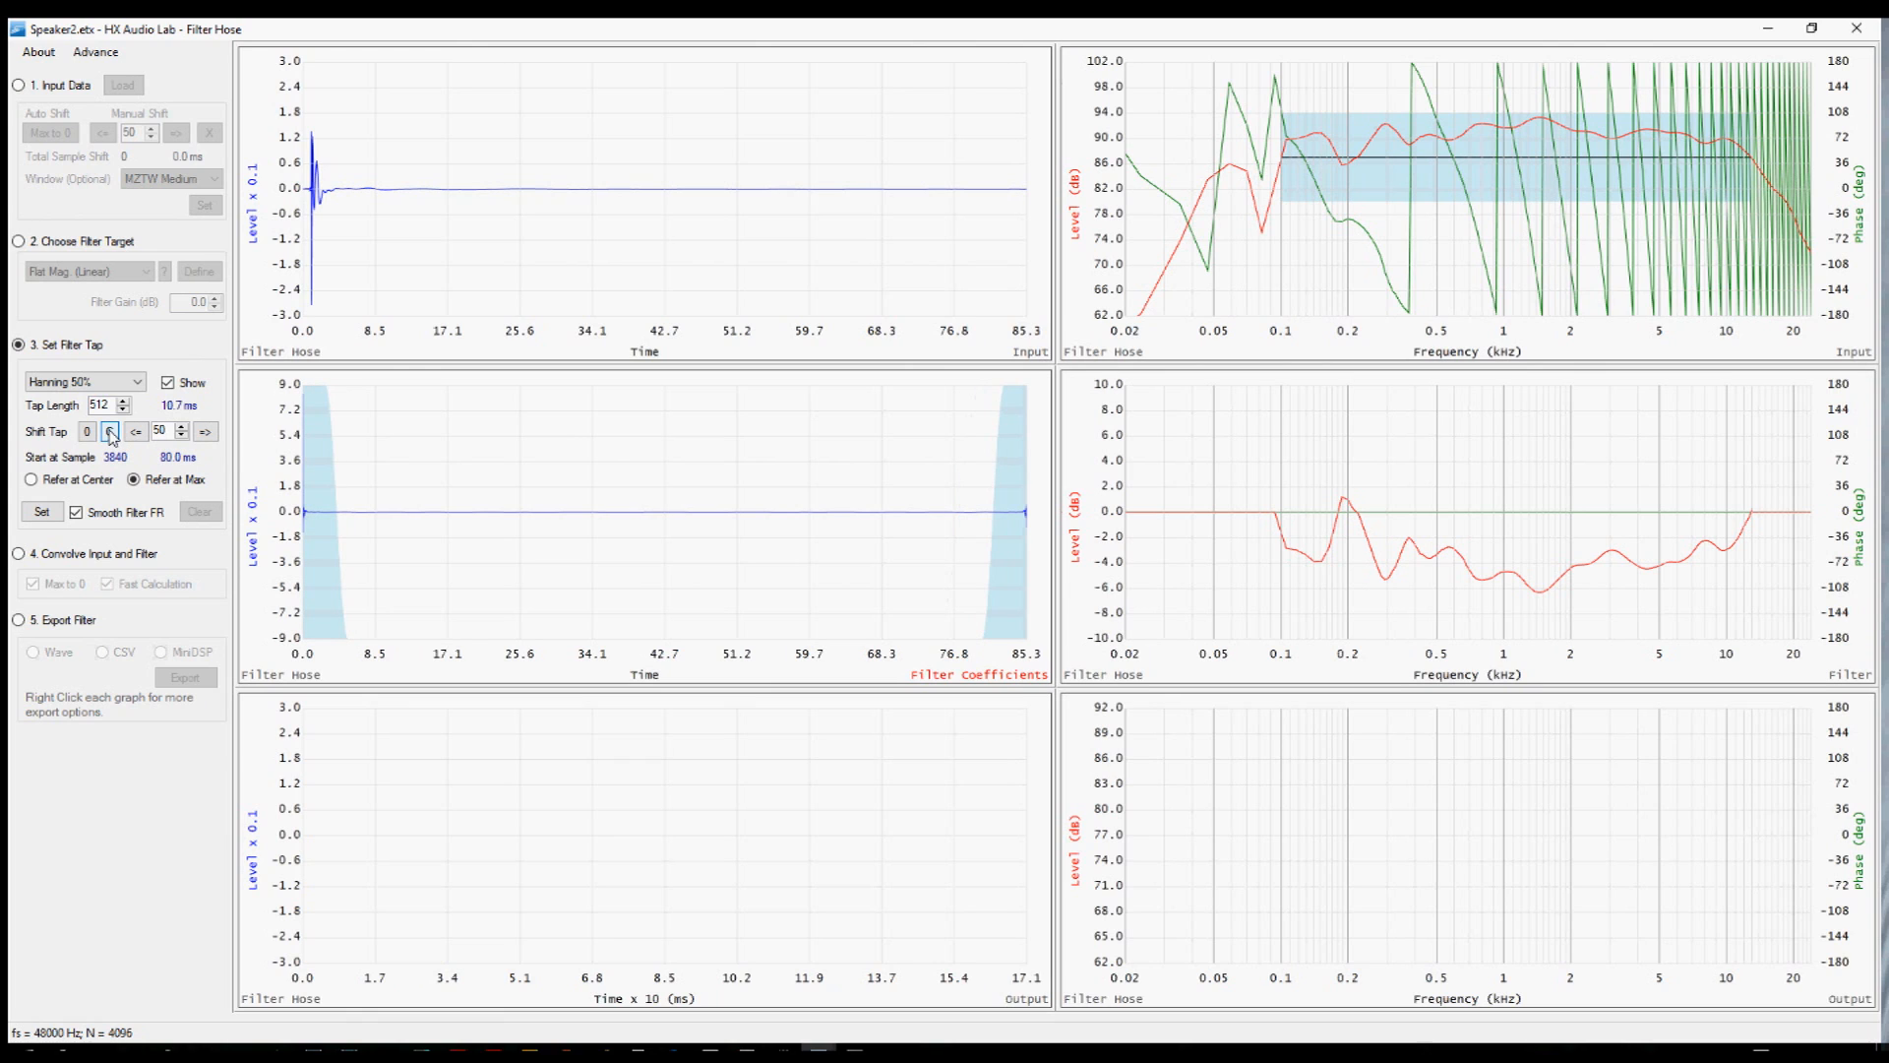
pyautogui.click(41, 511)
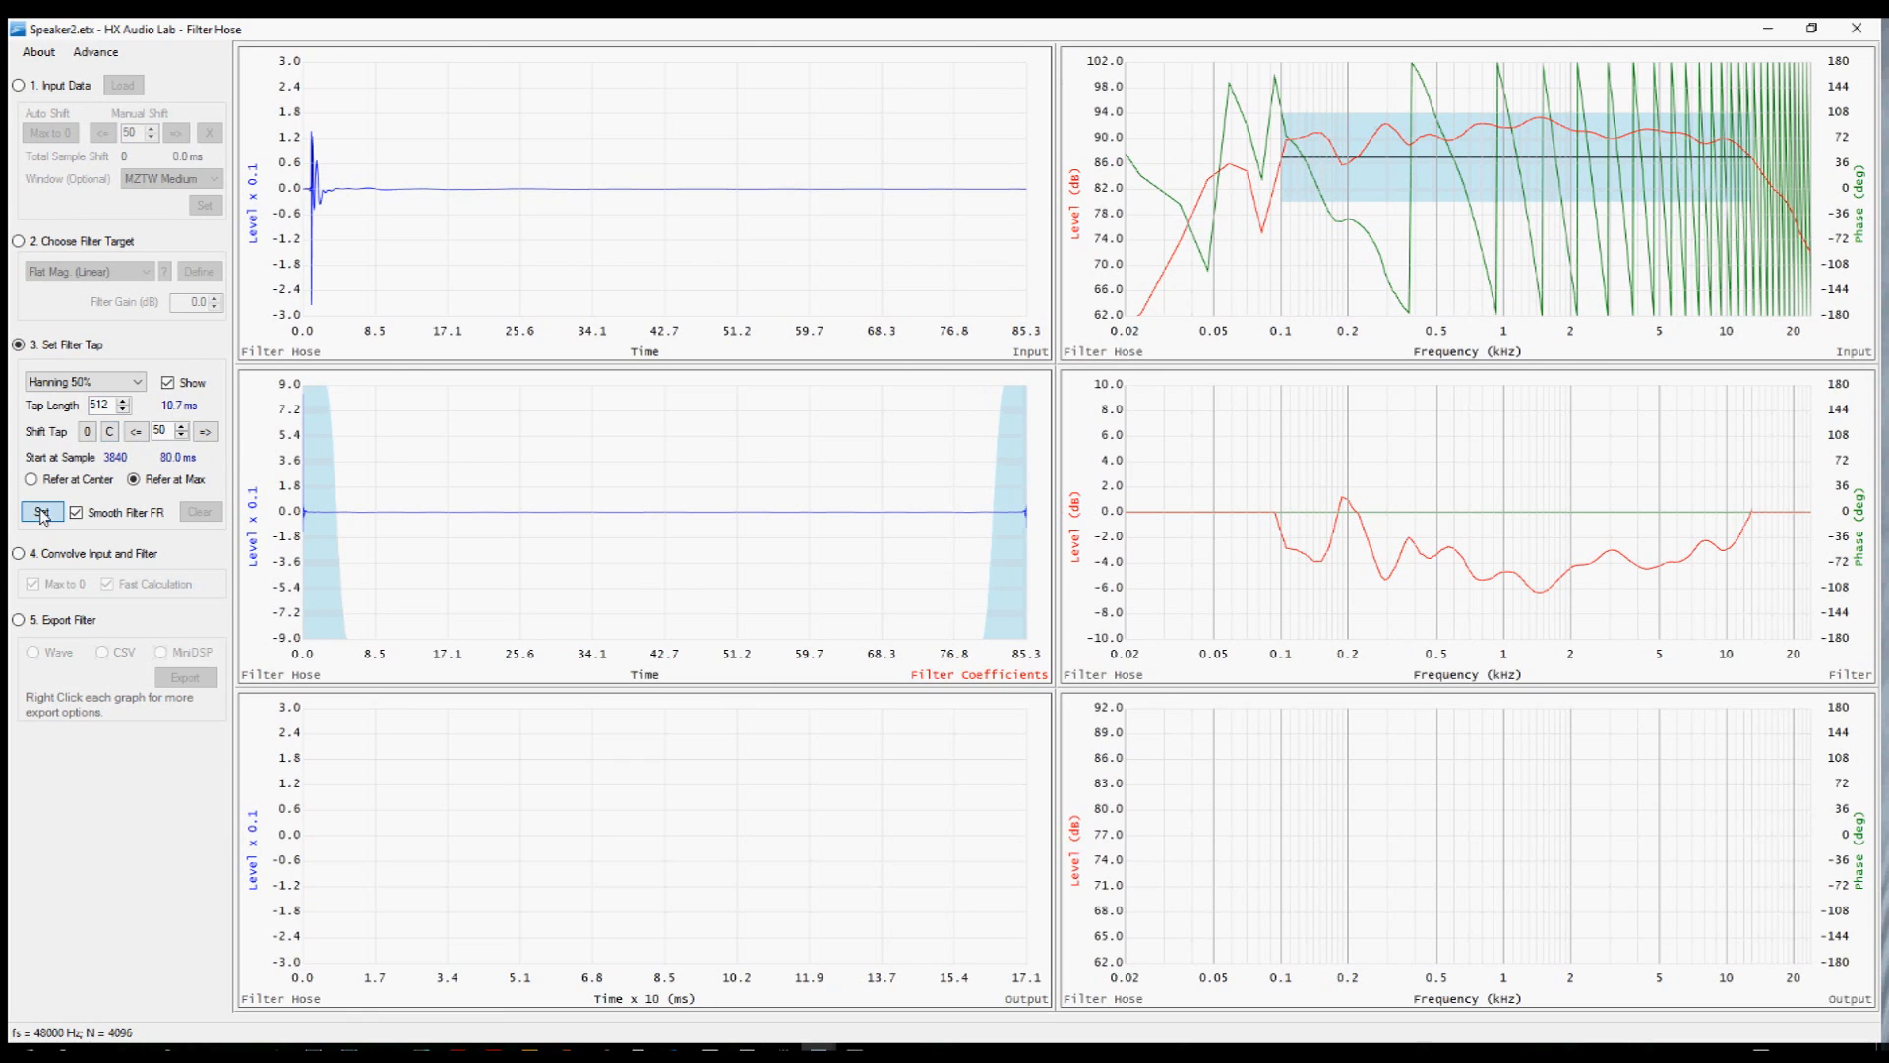
# Run the convolve input and filter stage with fast calculation turned off.
pyautogui.click(53, 563)
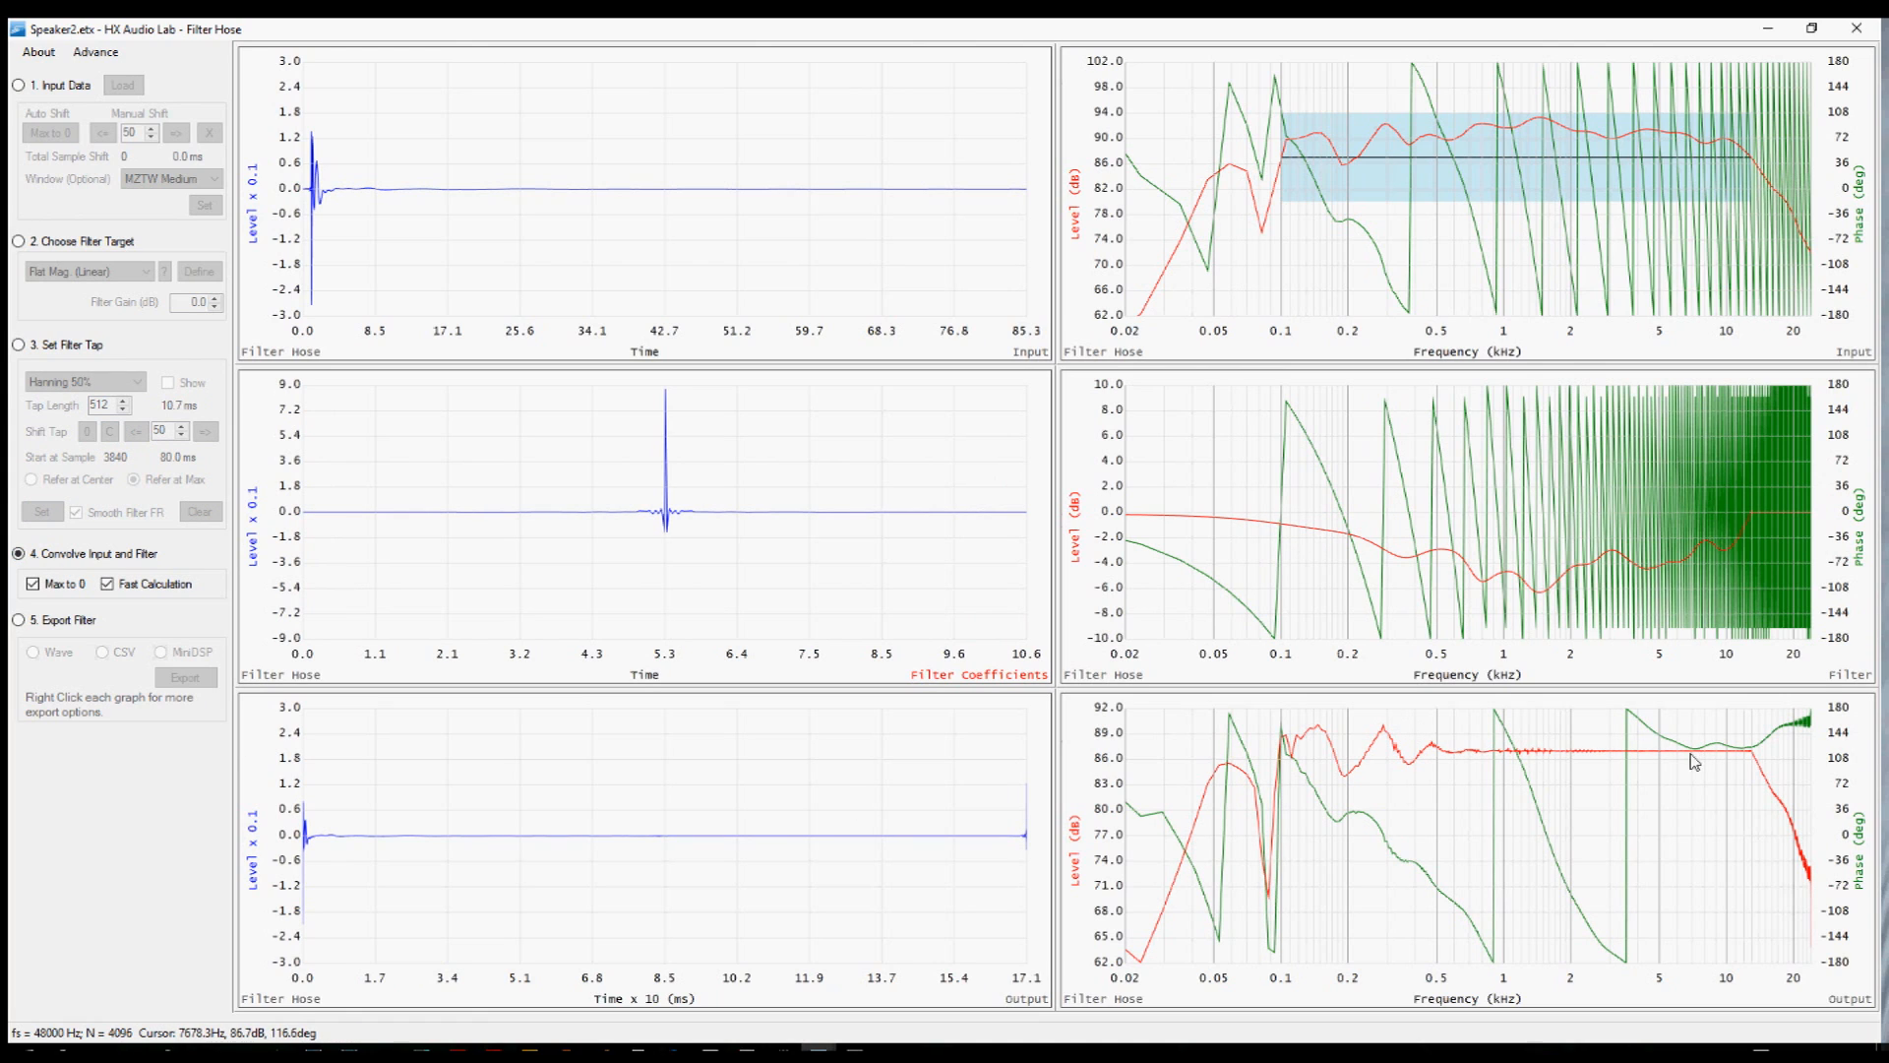
pyautogui.click(109, 587)
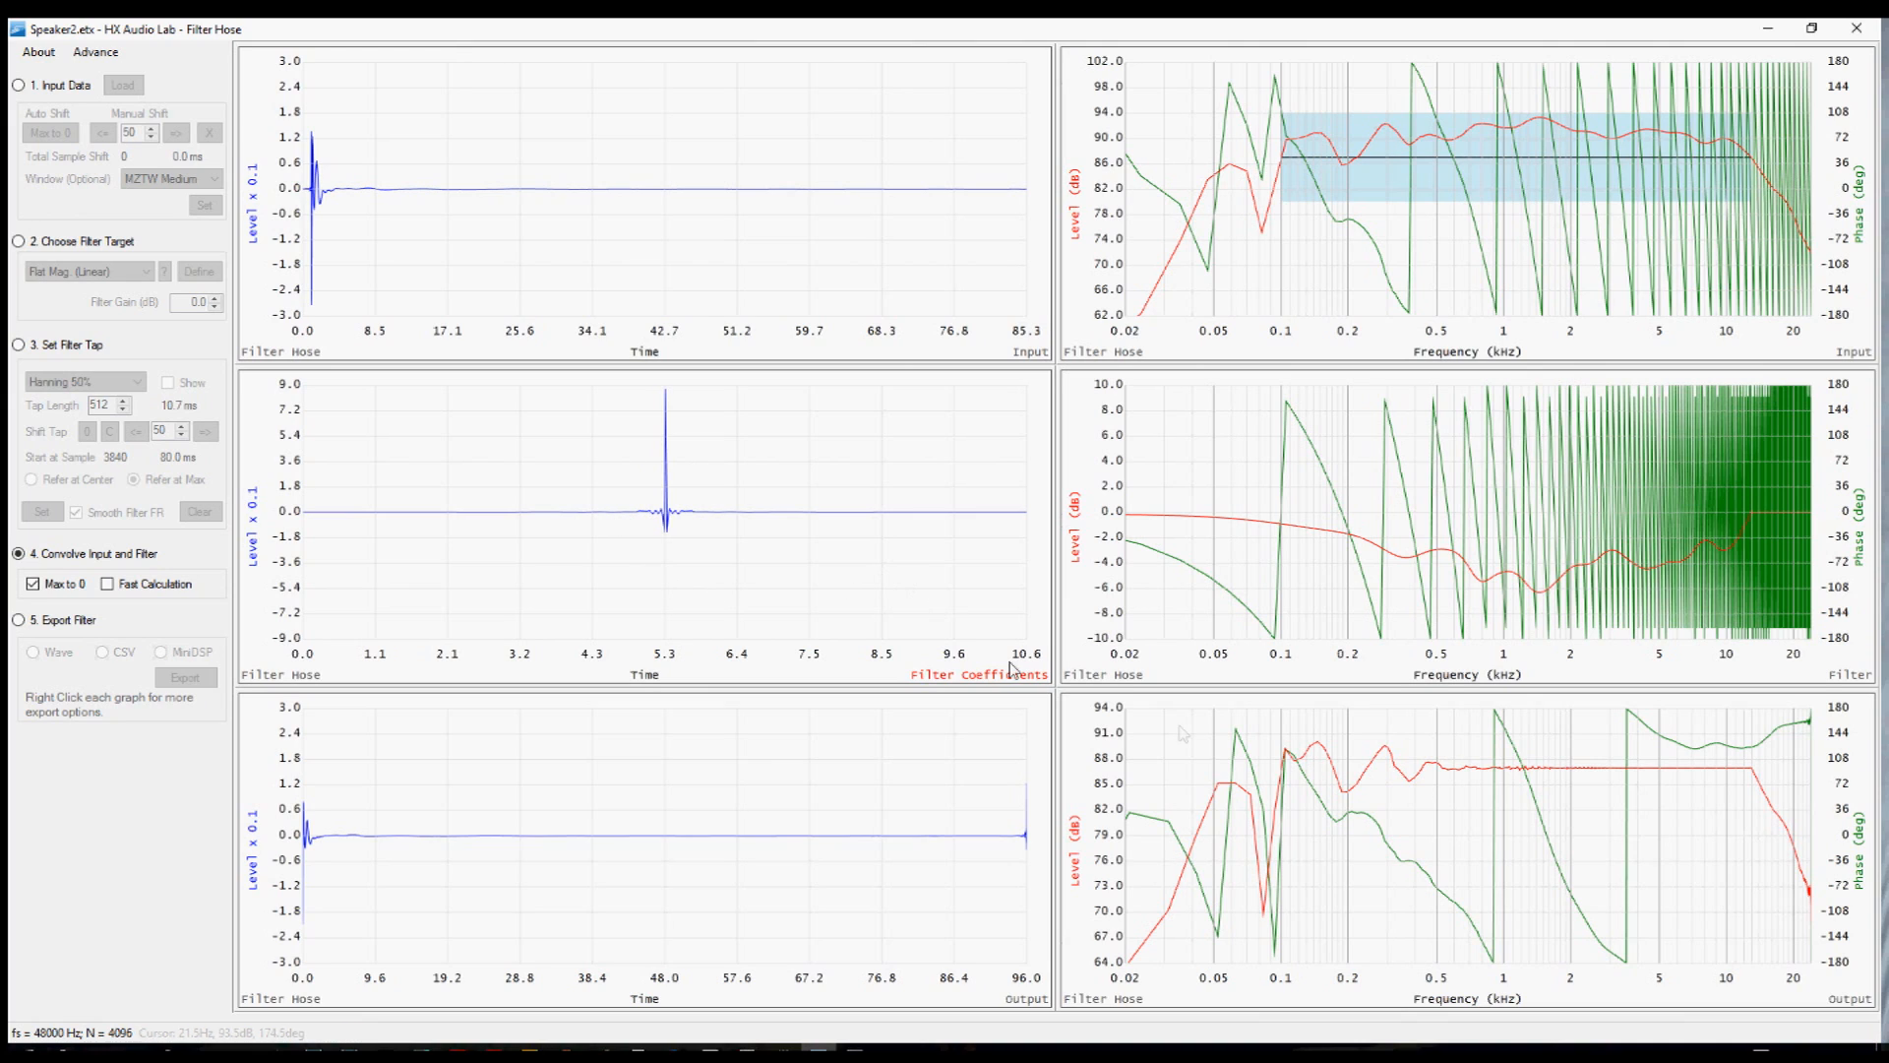
# Open the output frequency response graph in a peek window and enlarge it for inspection.
pyautogui.rightClick(1374, 800)
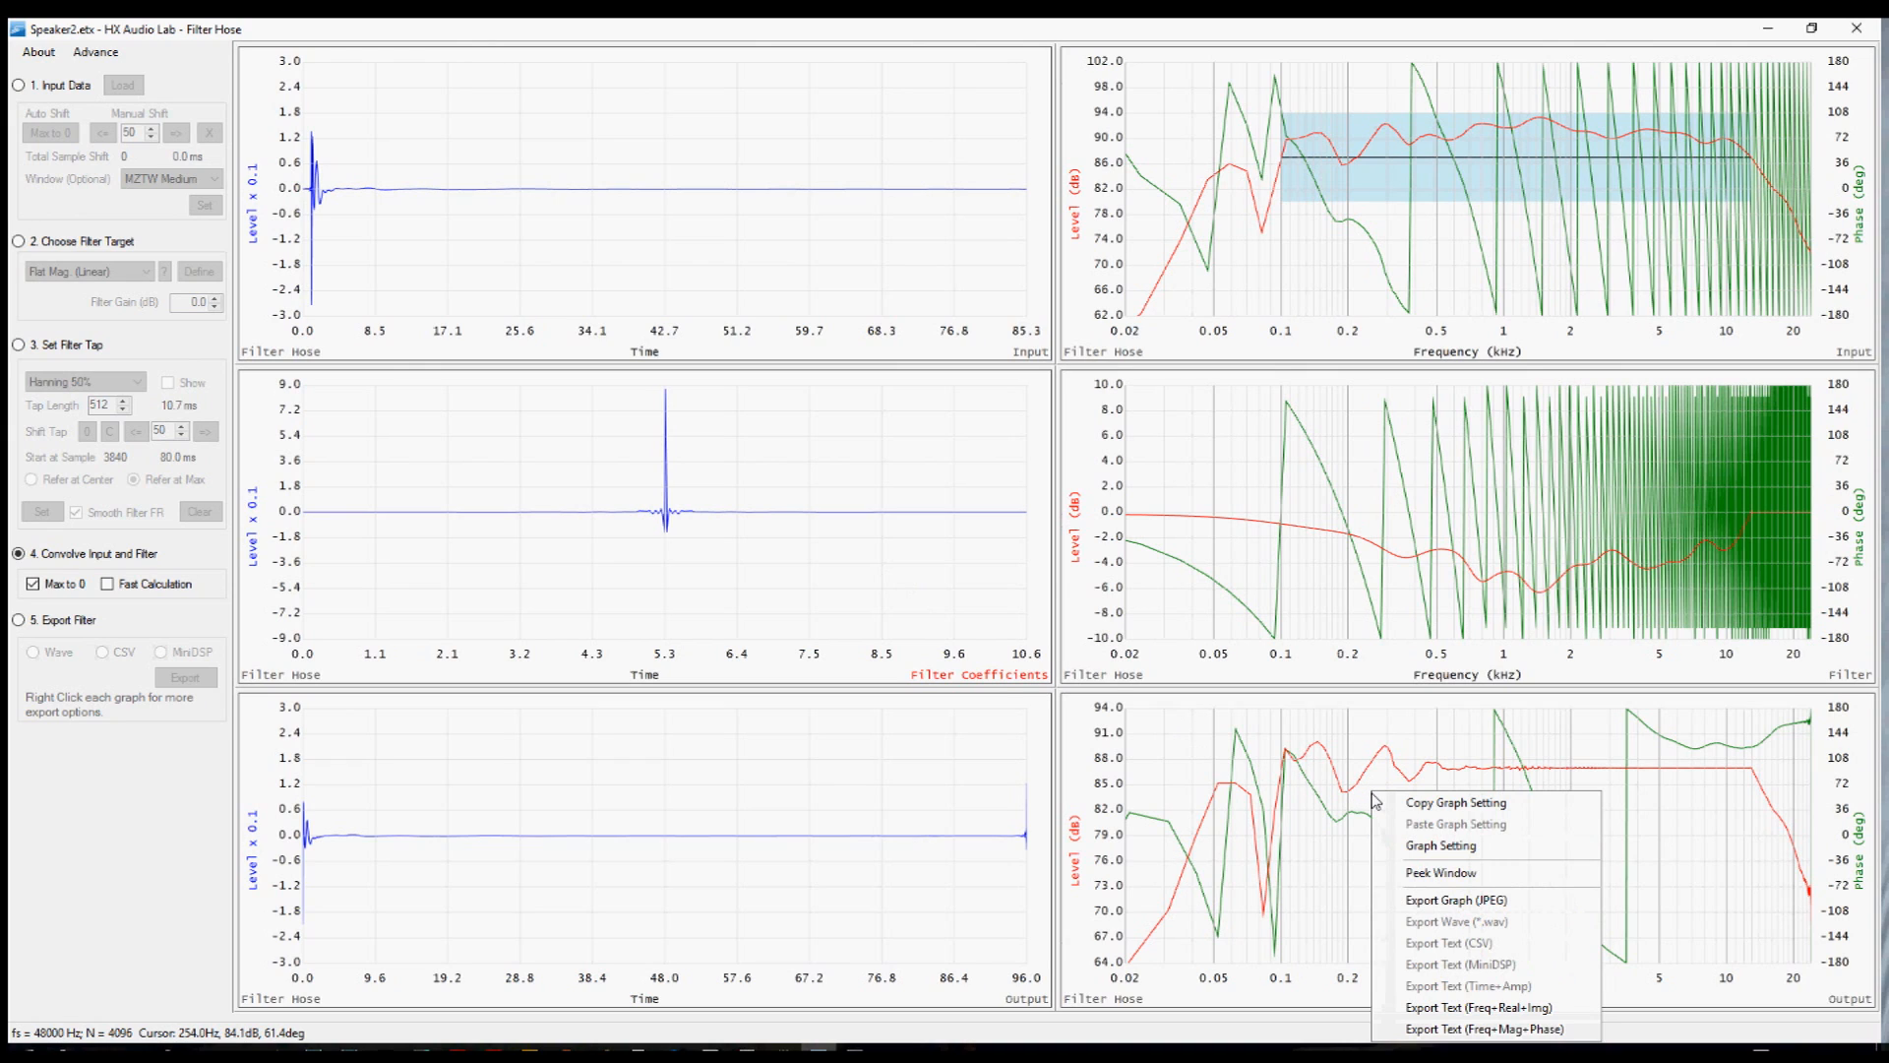
pyautogui.click(1492, 877)
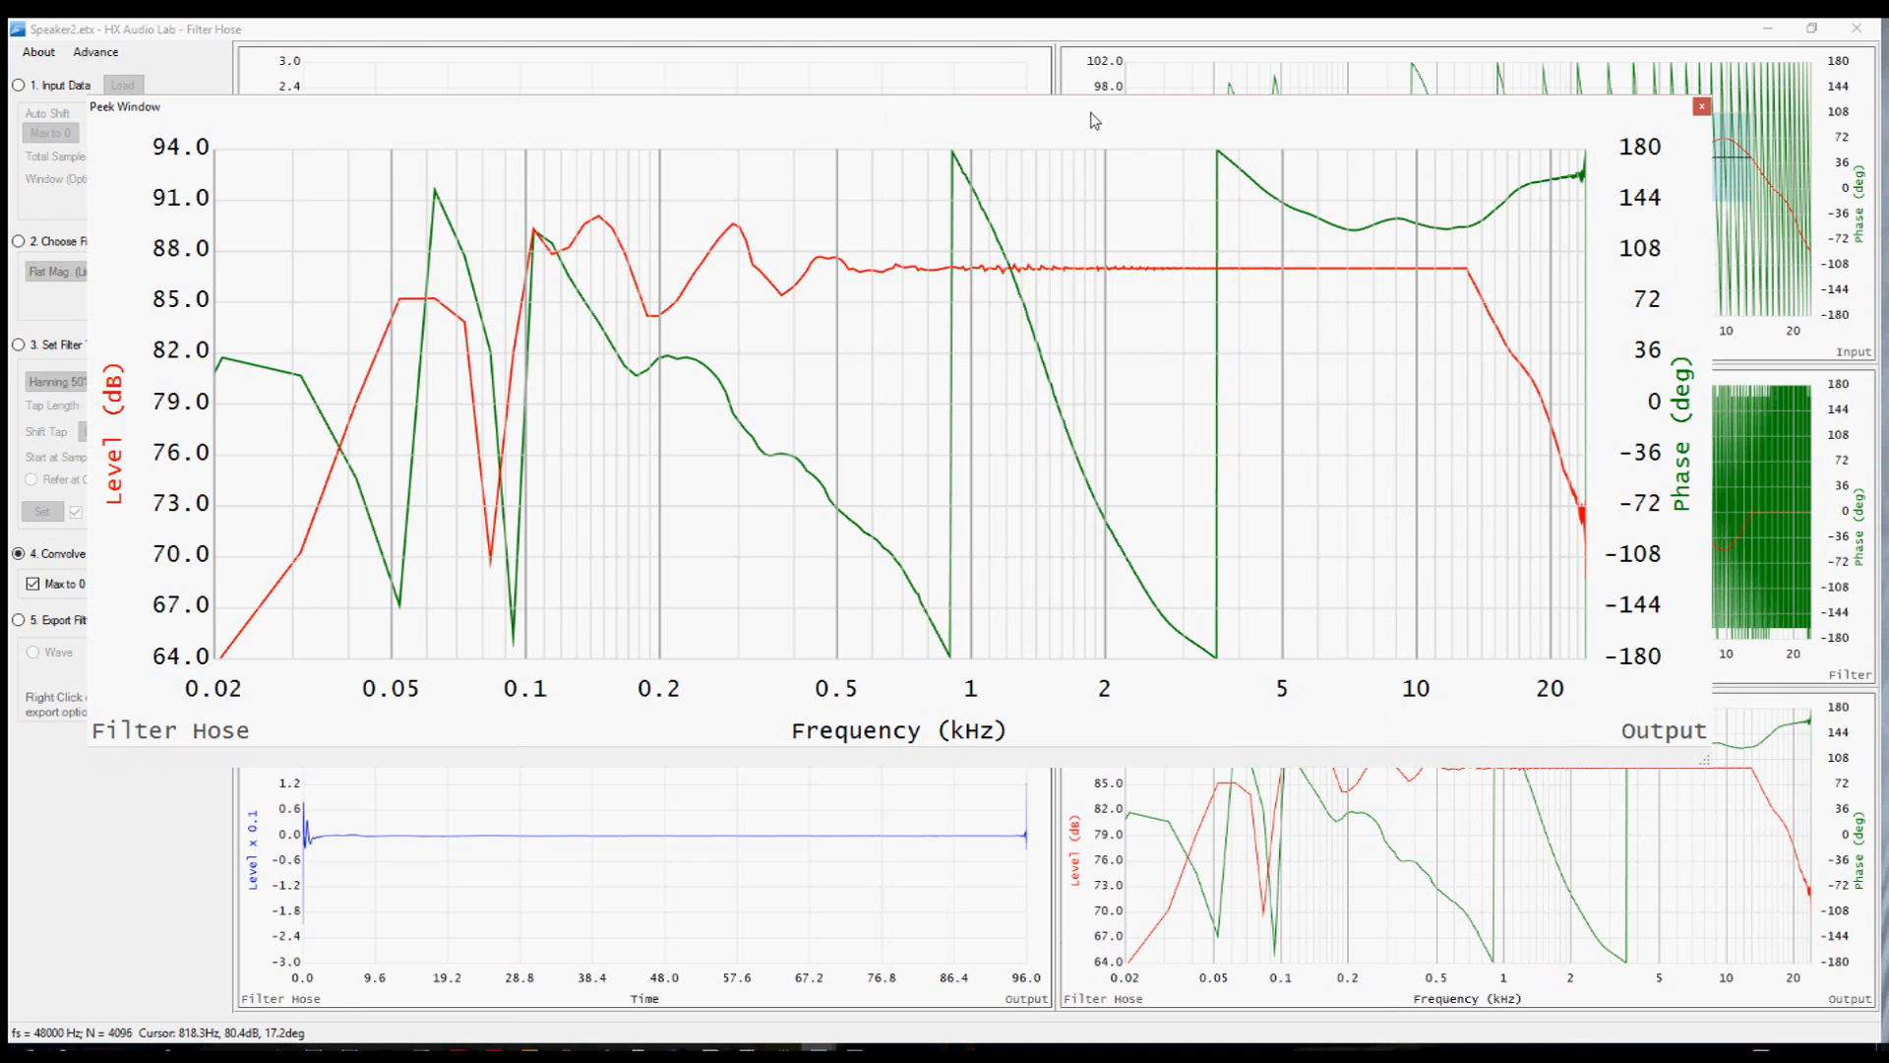
pyautogui.moveTo(1094, 120); pyautogui.dragTo(1169, 62)
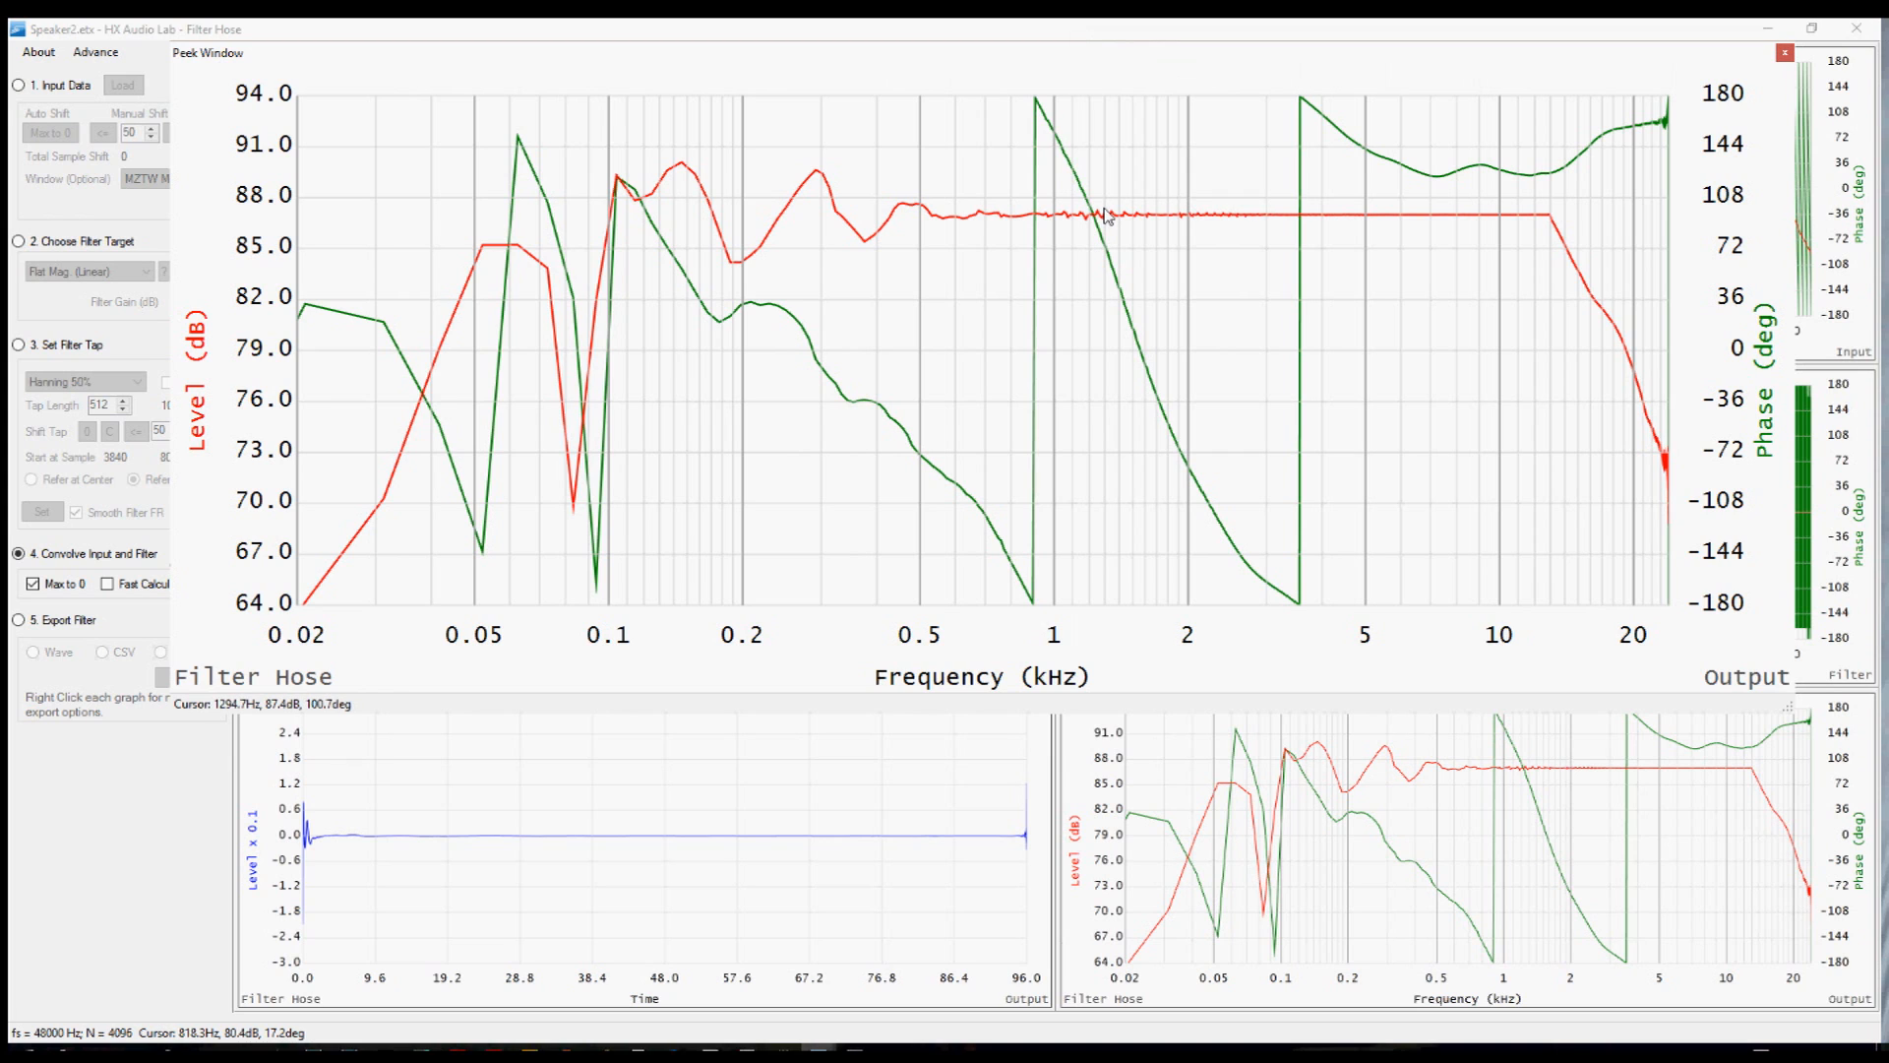
pyautogui.click(1014, 33)
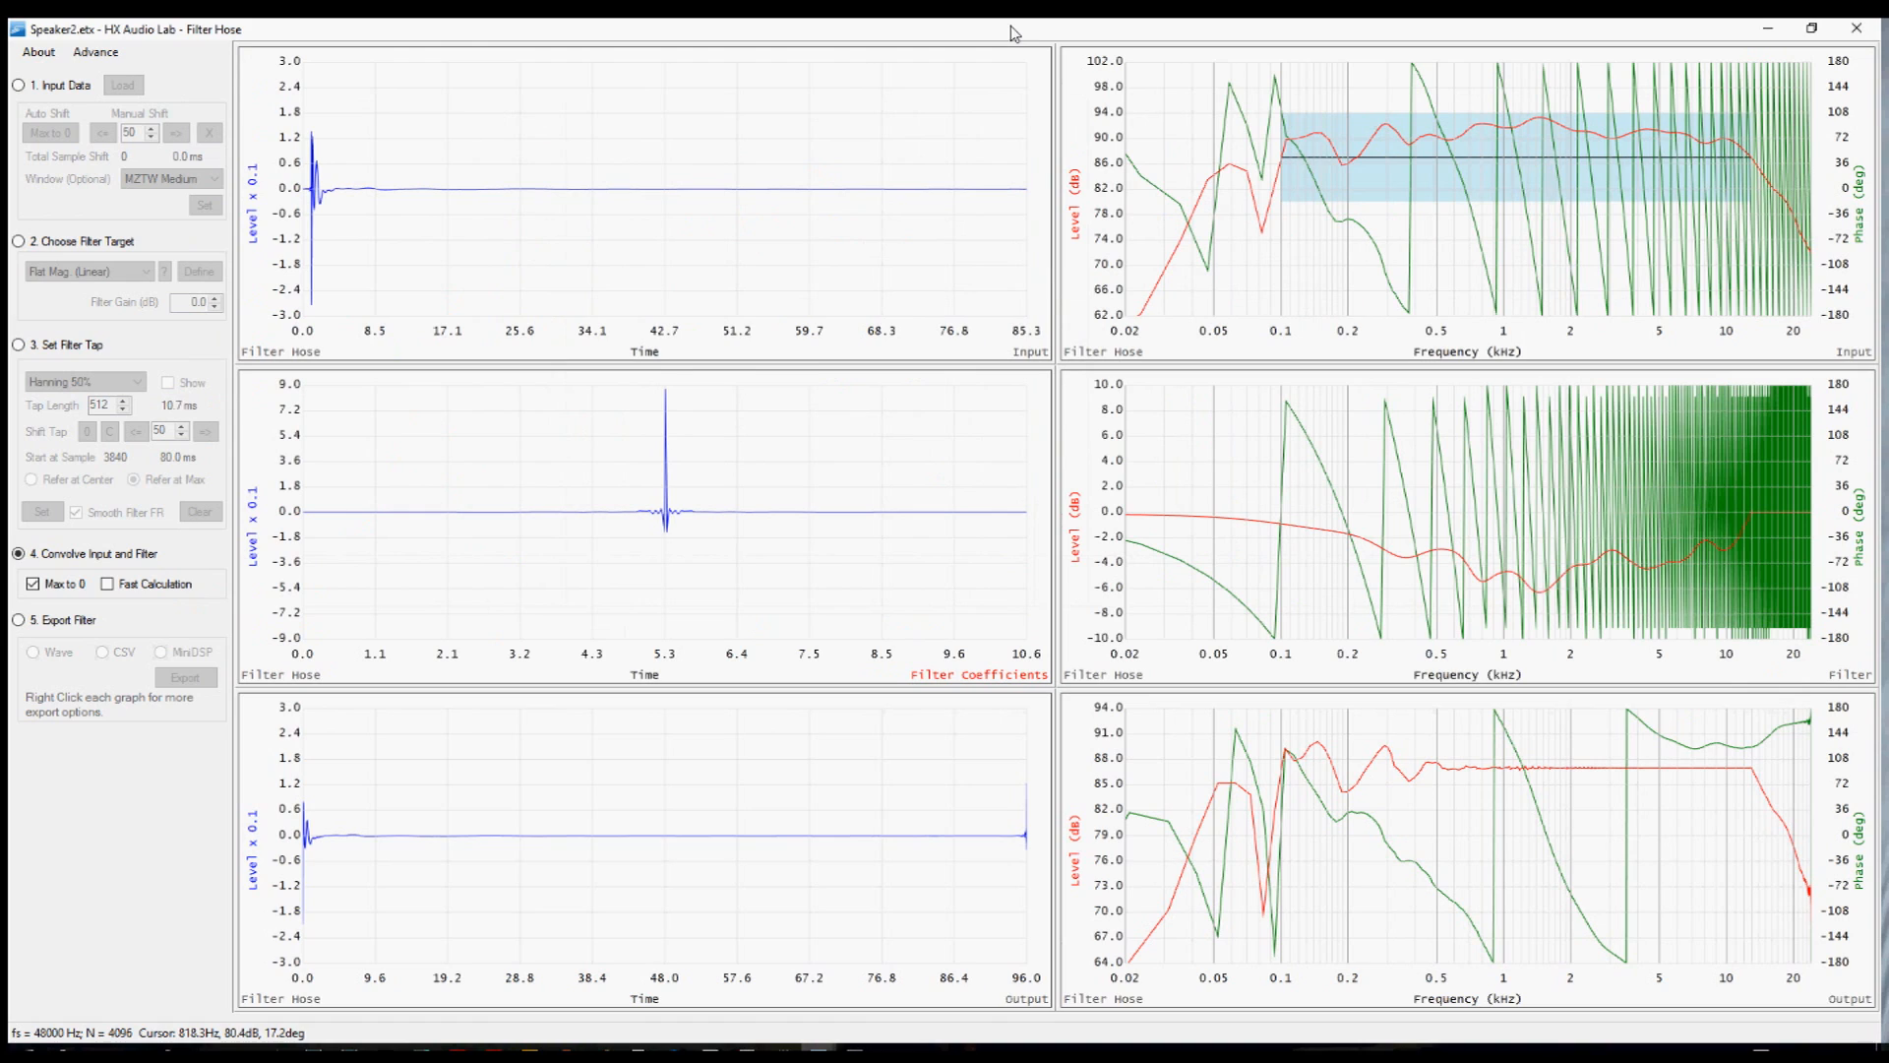
# Return to the filter tap stage, discard the current settings, and clear the filter tap.
pyautogui.click(20, 346)
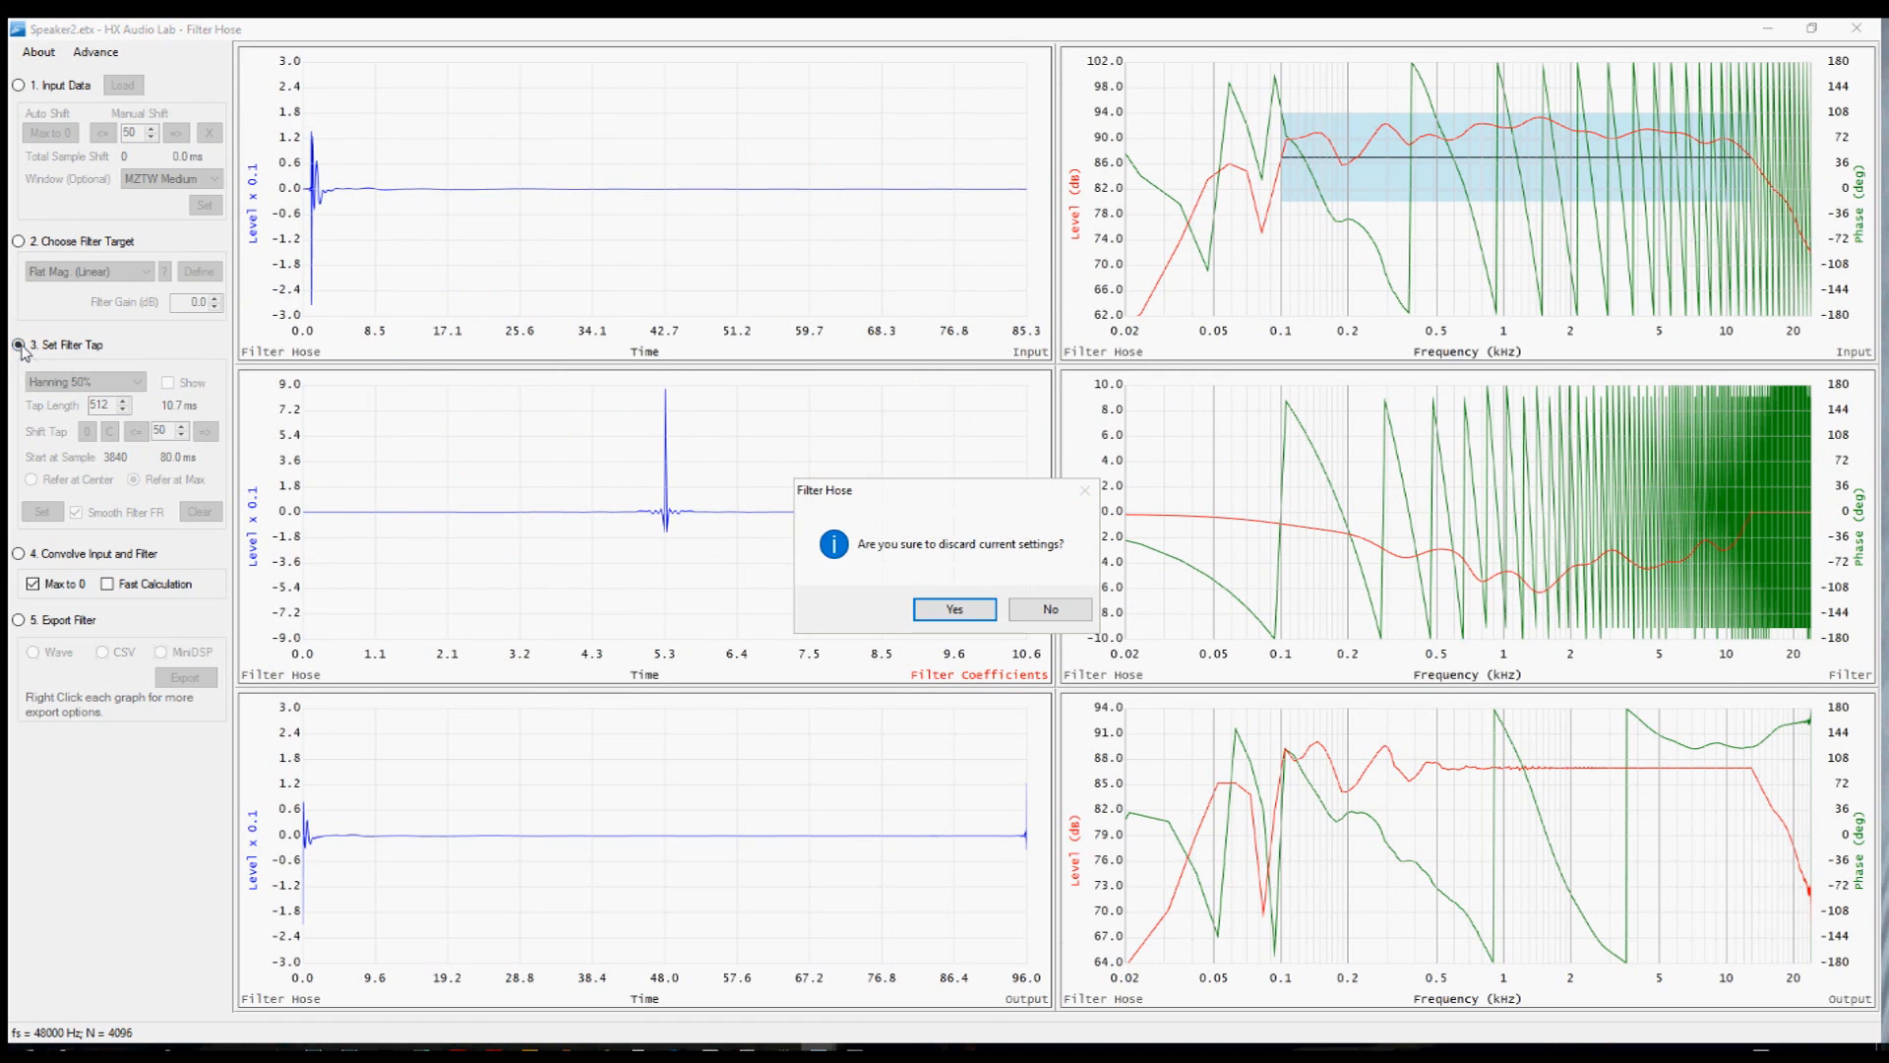
pyautogui.click(954, 610)
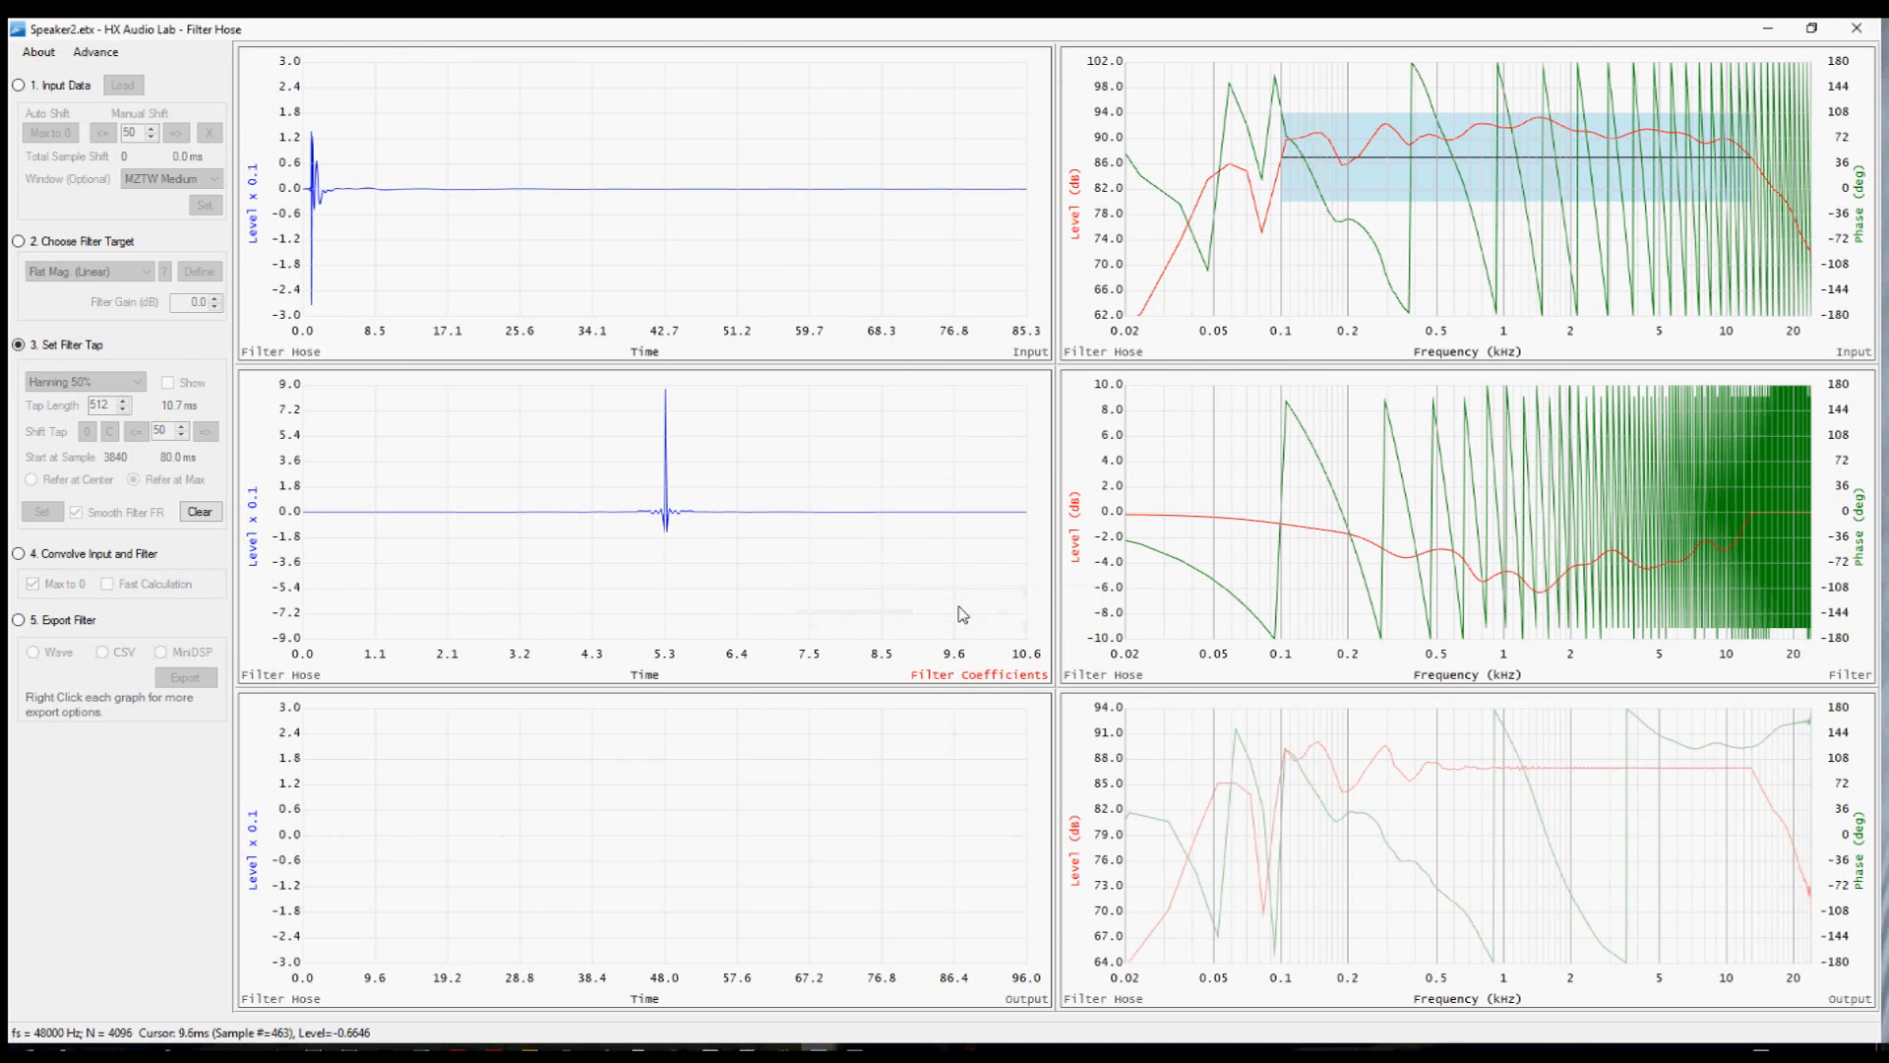
pyautogui.click(198, 516)
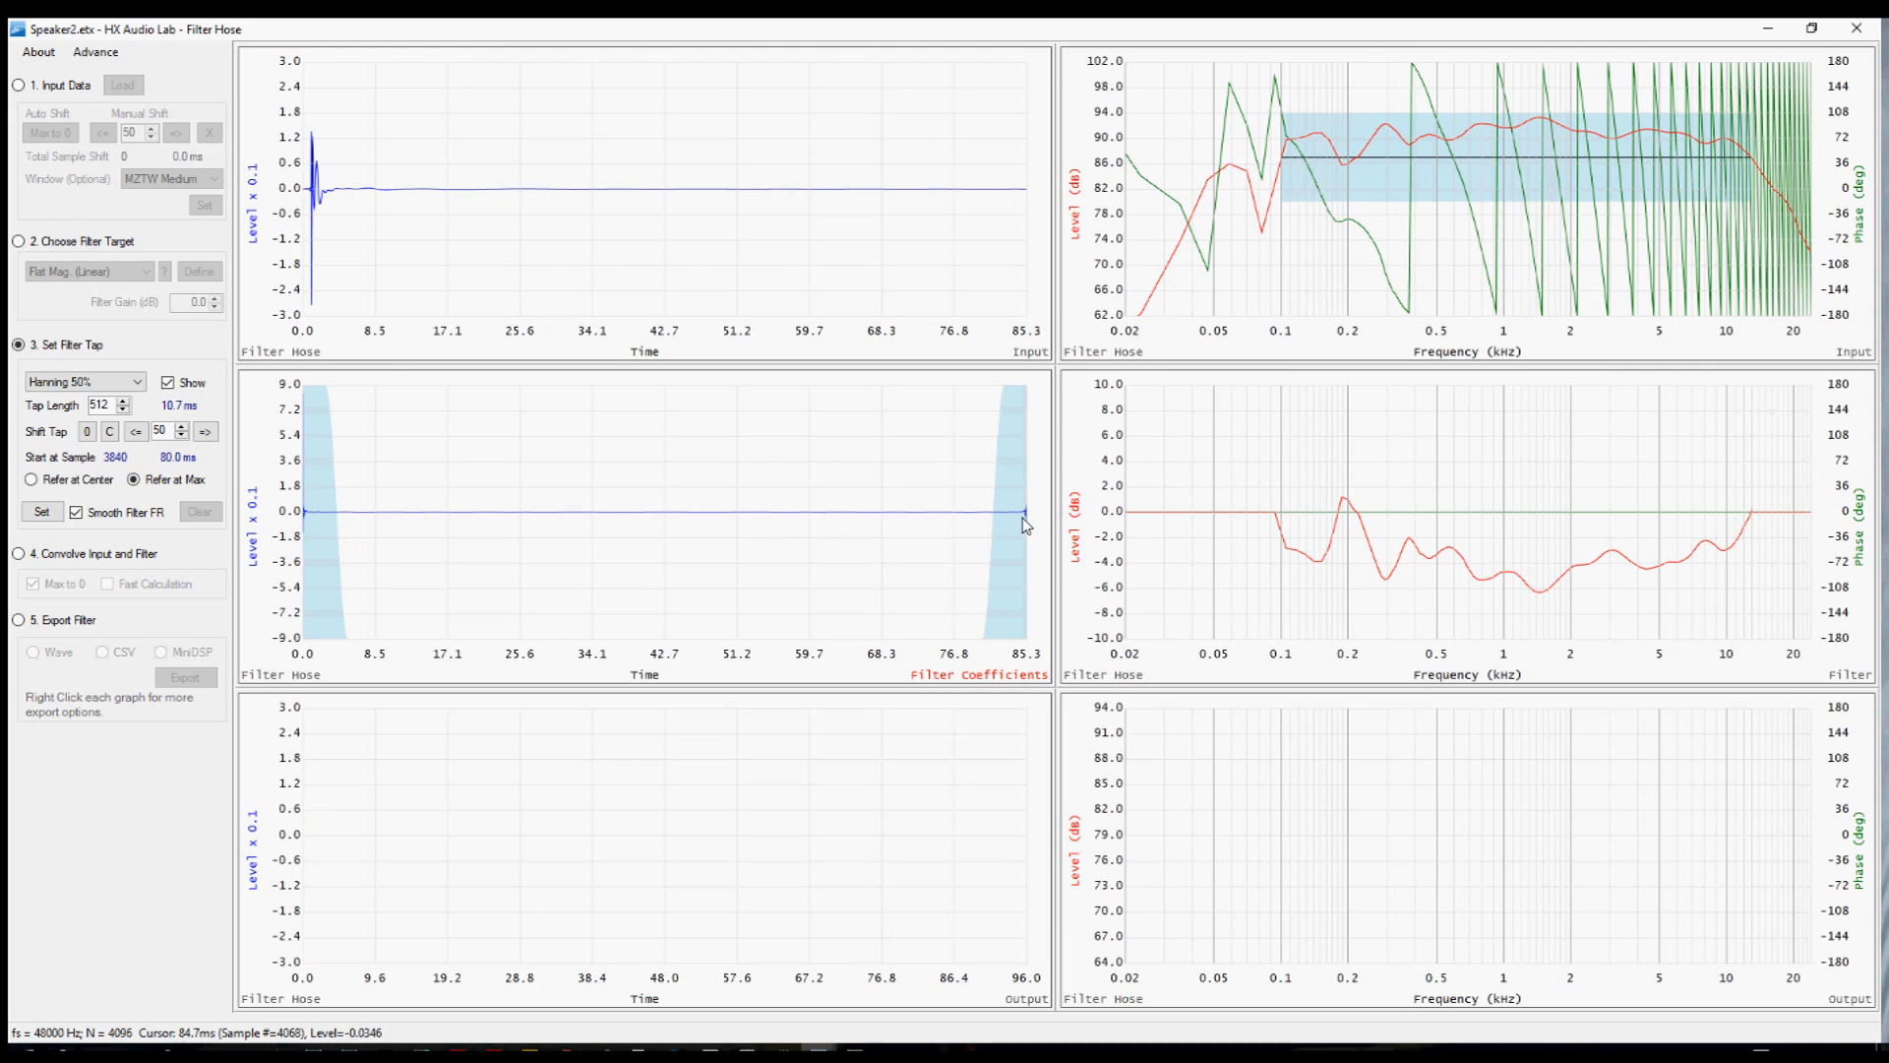
# Shift the tap window four 50-sample steps later and apply the filter tap.
pyautogui.click(206, 433)
pyautogui.click(206, 433)
pyautogui.click(206, 434)
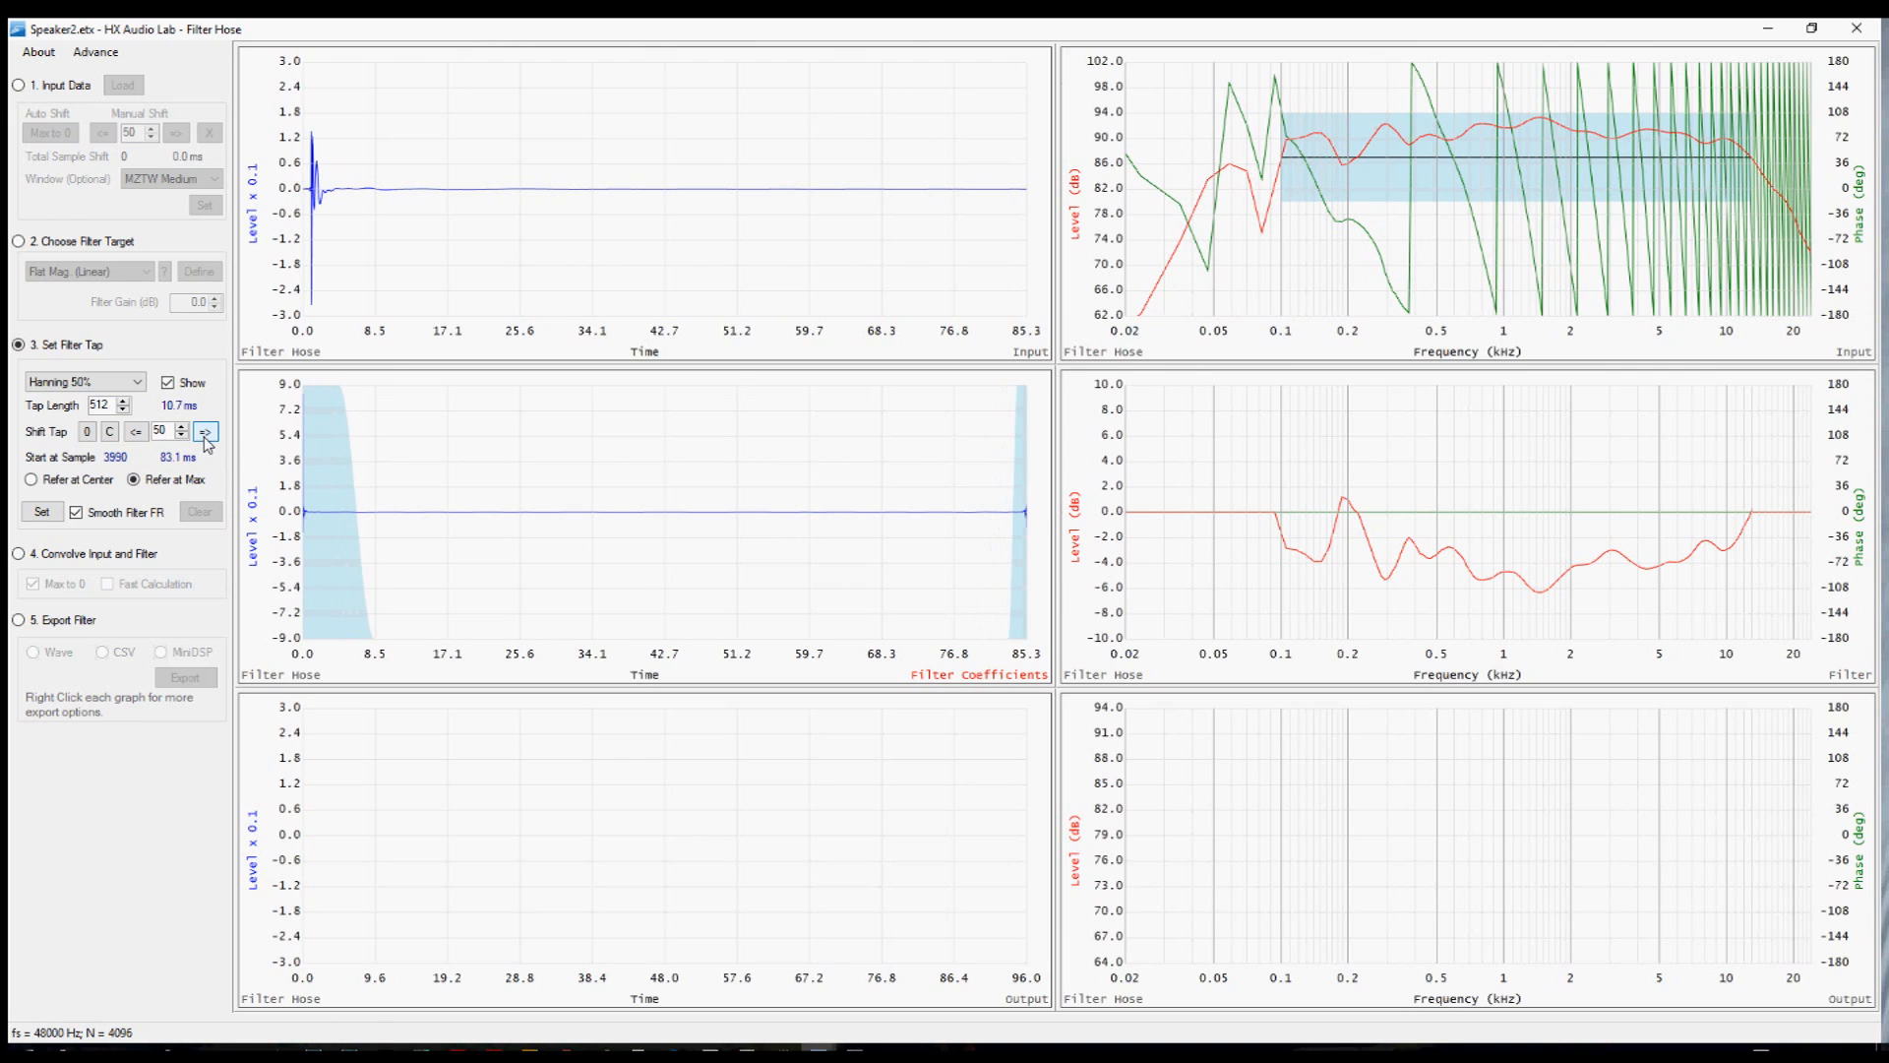
pyautogui.click(205, 434)
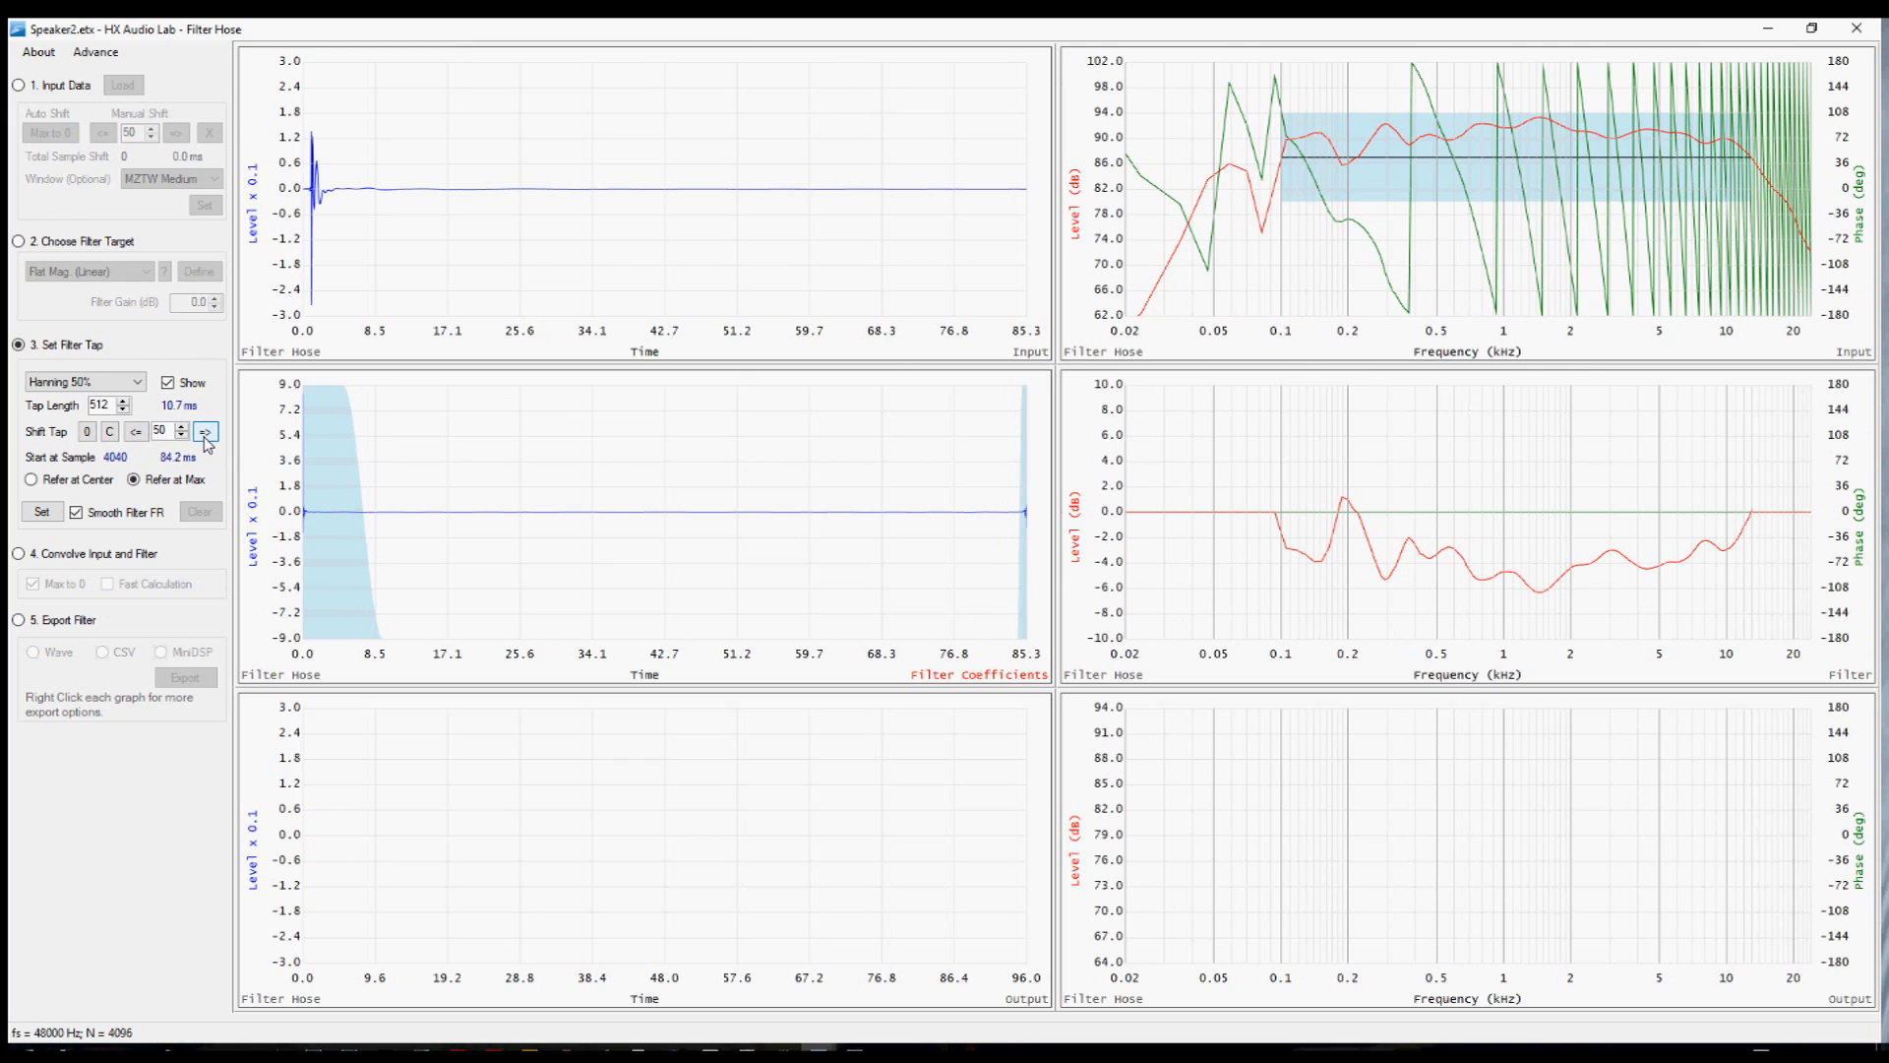
pyautogui.click(39, 512)
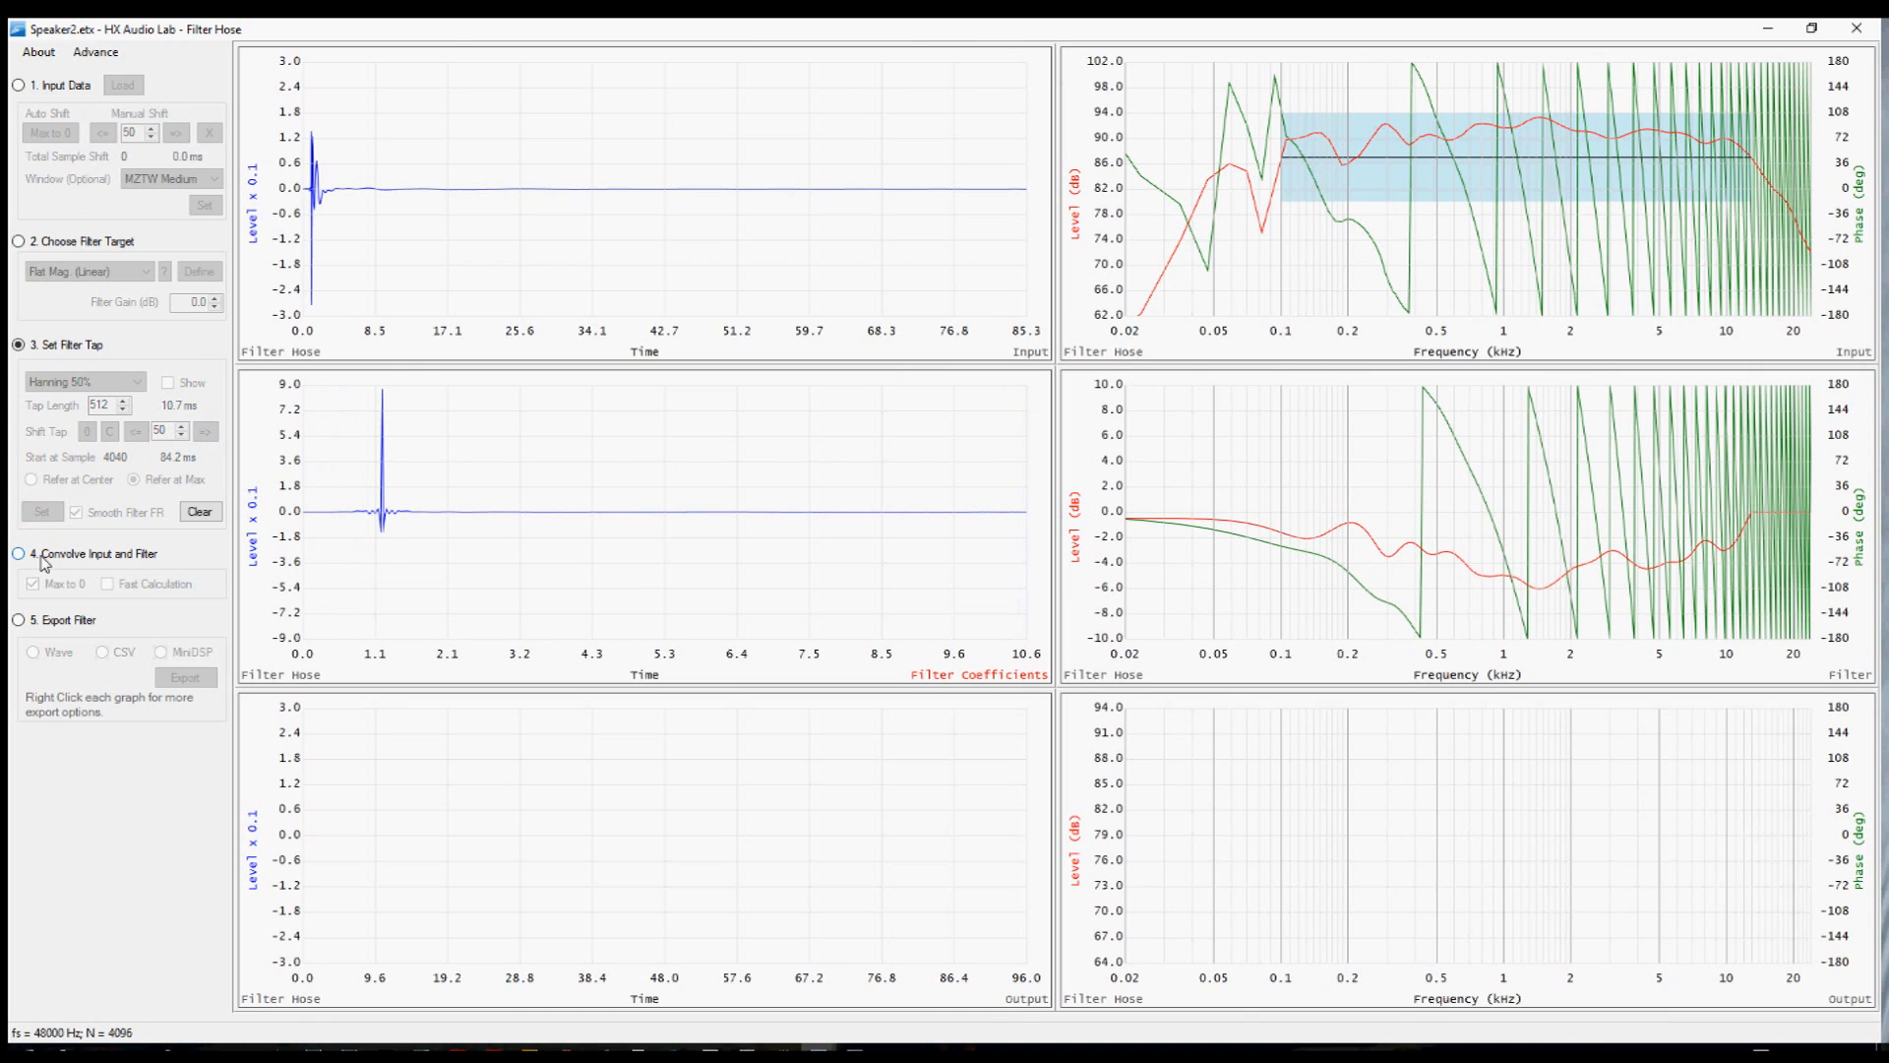
# Convolve the input with the revised filter and review the output response in the peek window before closing it.
pyautogui.click(44, 561)
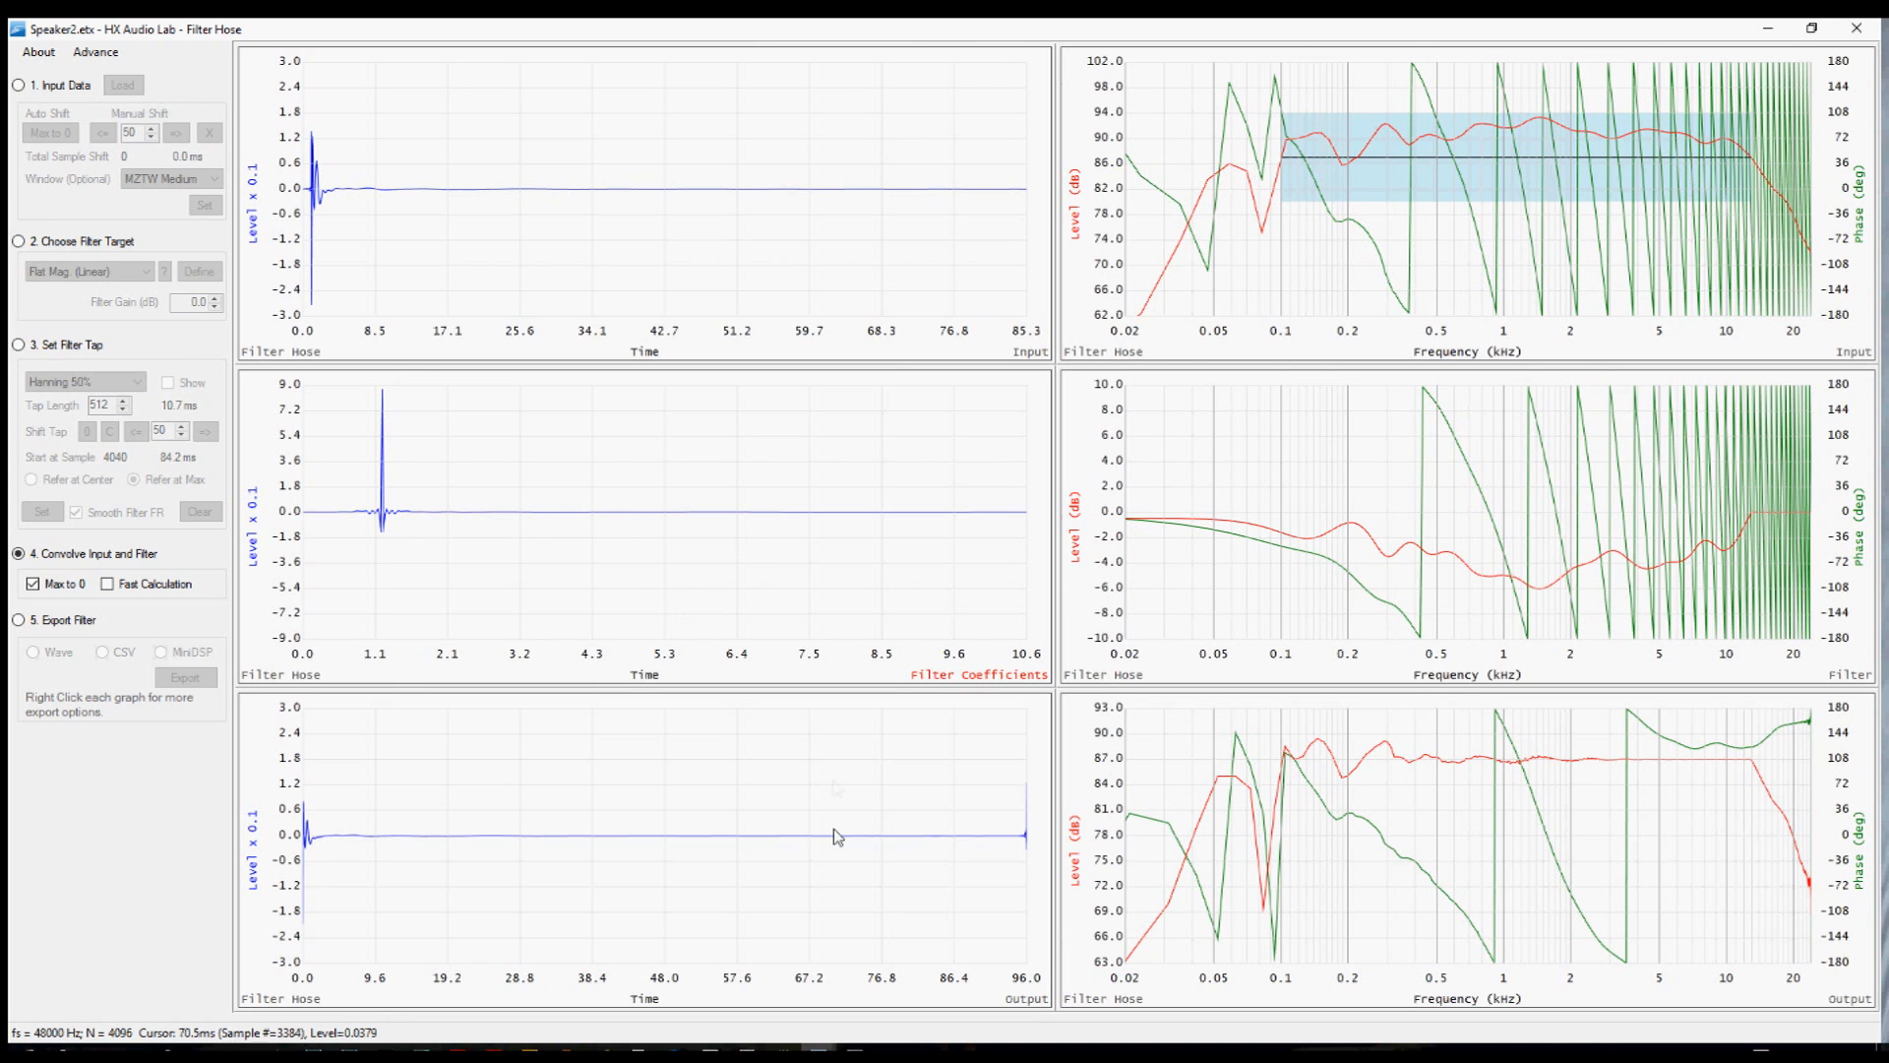
pyautogui.moveTo(817, 1047)
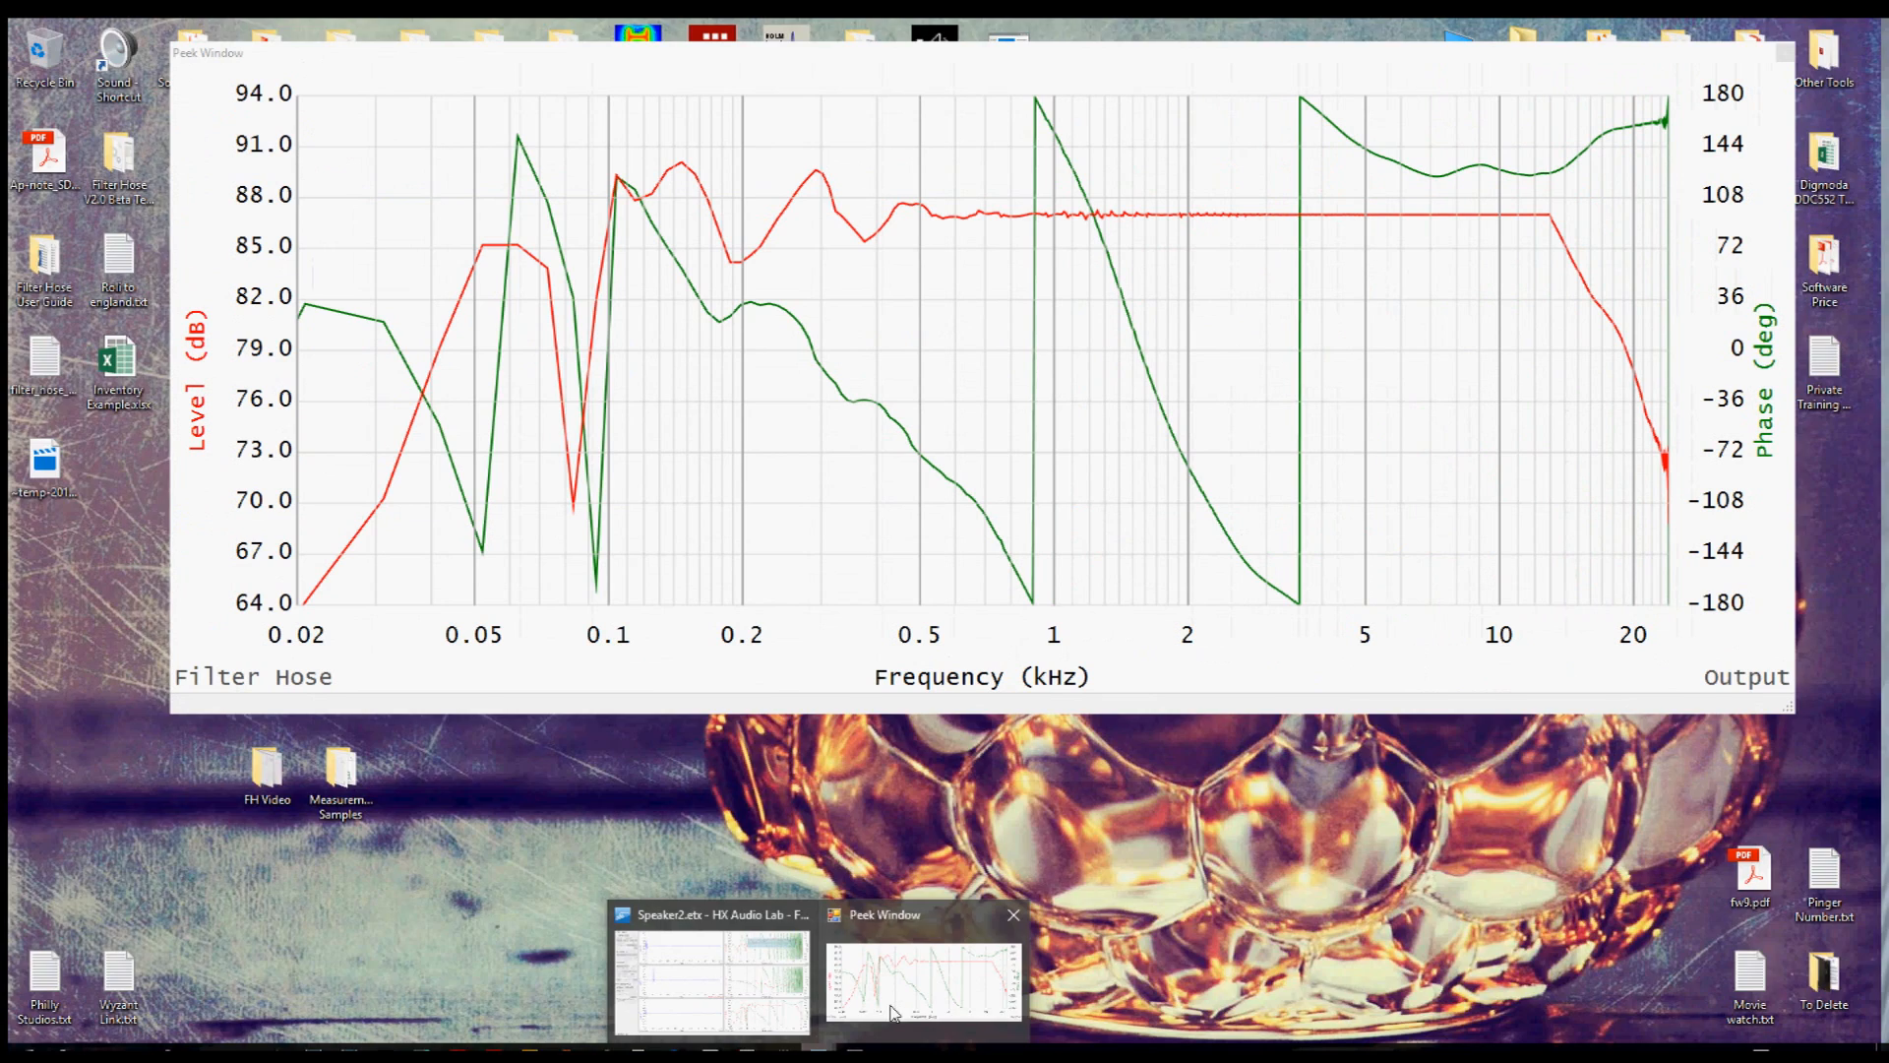
pyautogui.click(894, 1013)
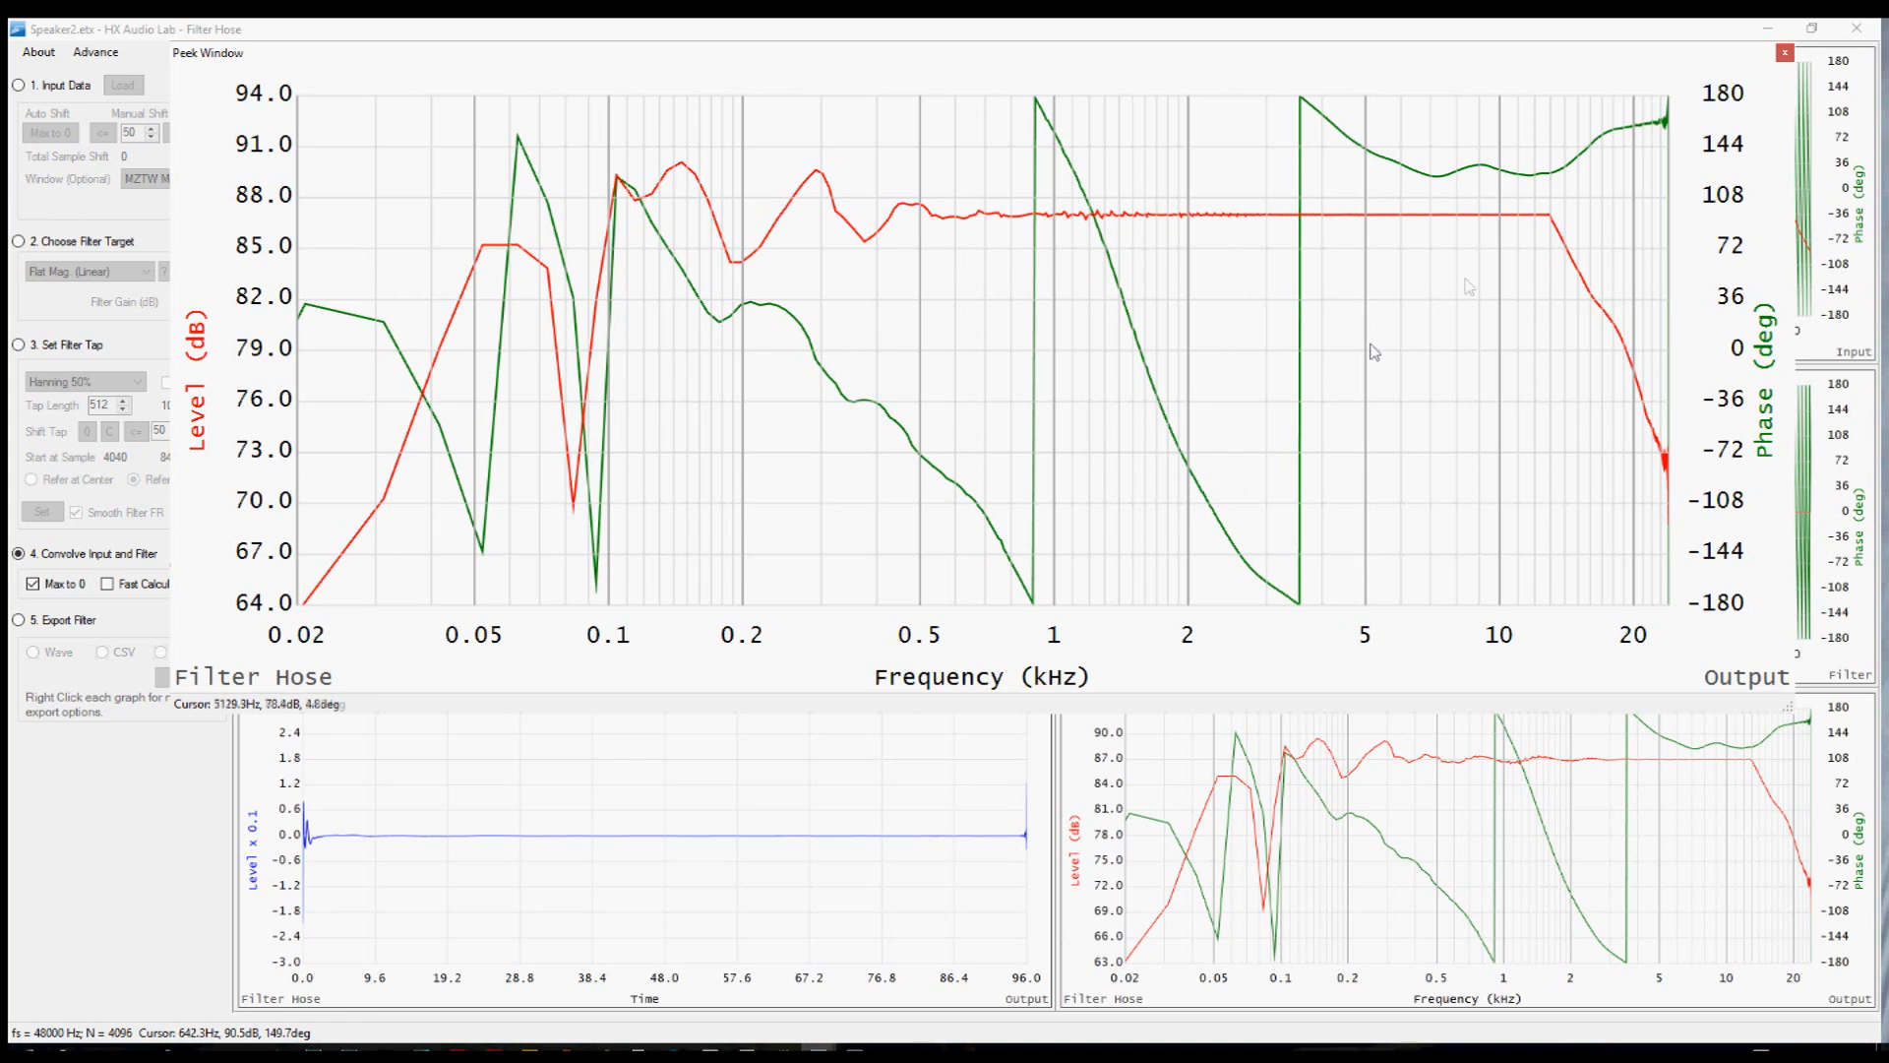
pyautogui.click(1786, 57)
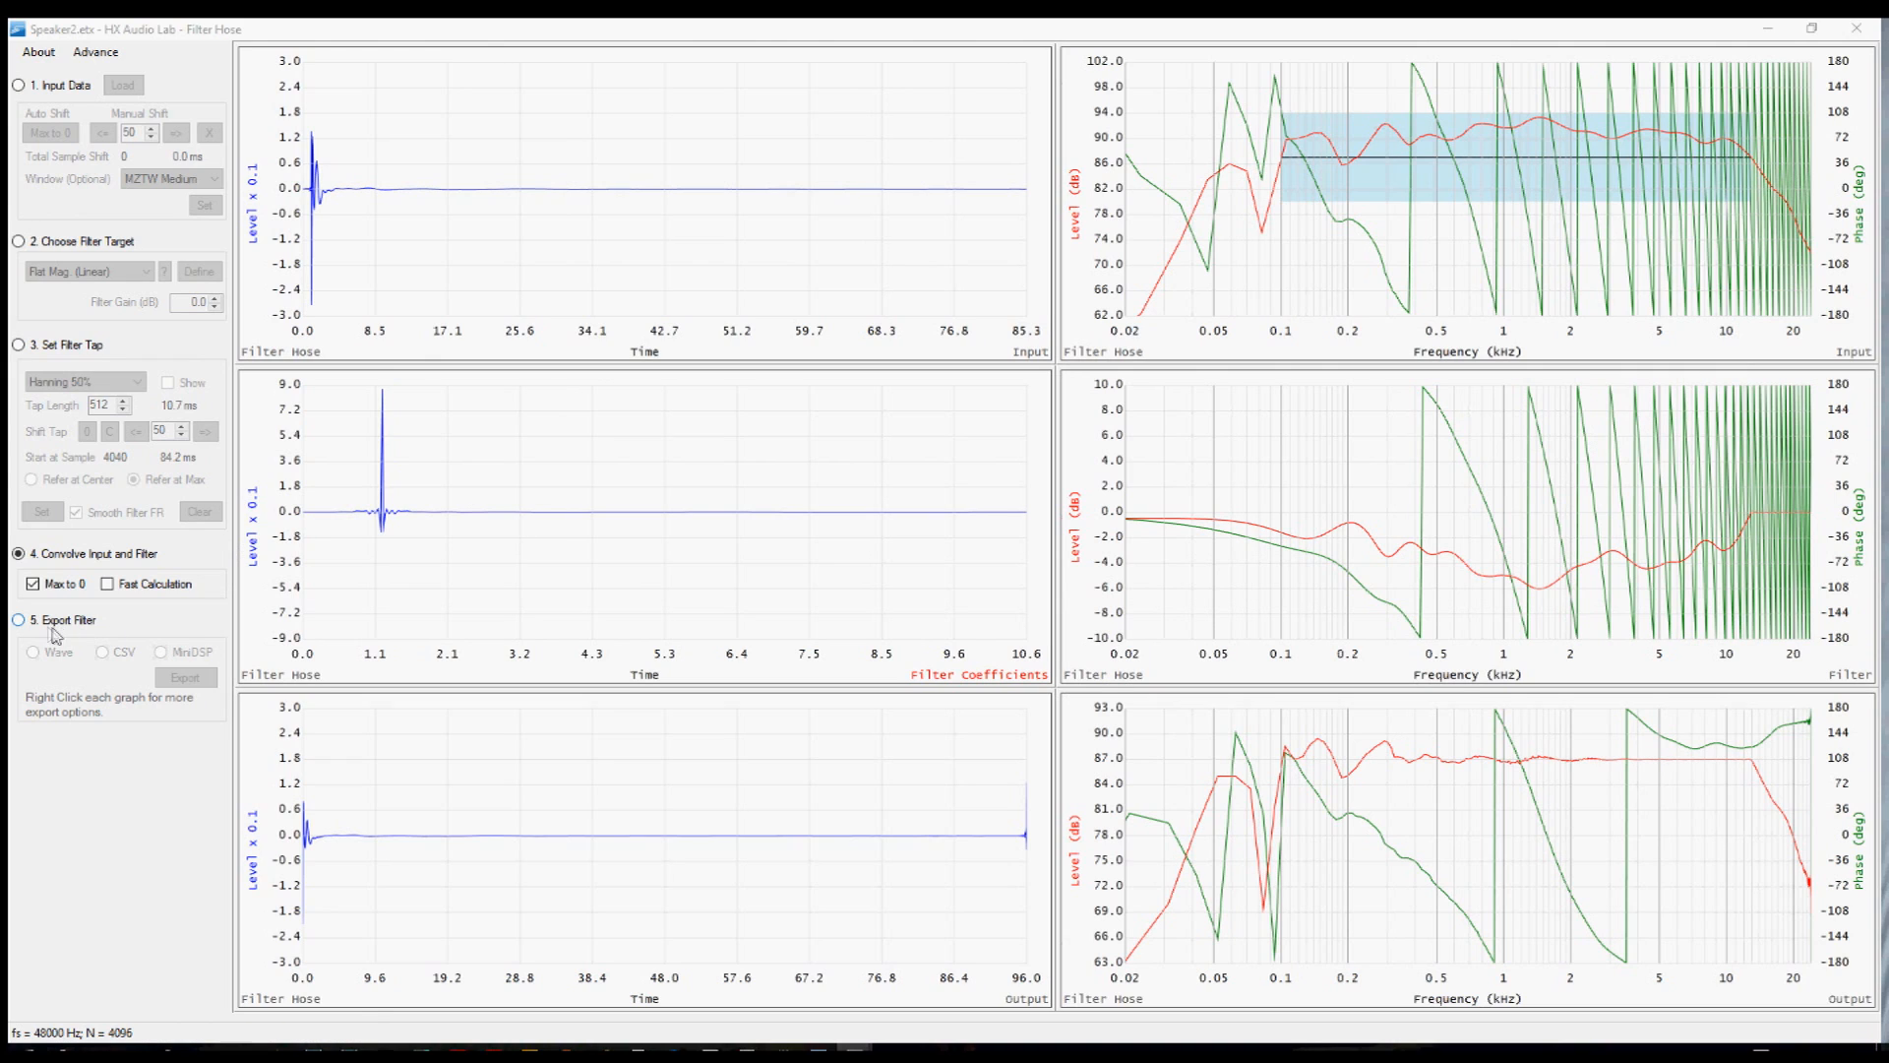
# Enable the export stage and export the filter coefficients as CSV text.
pyautogui.click(20, 622)
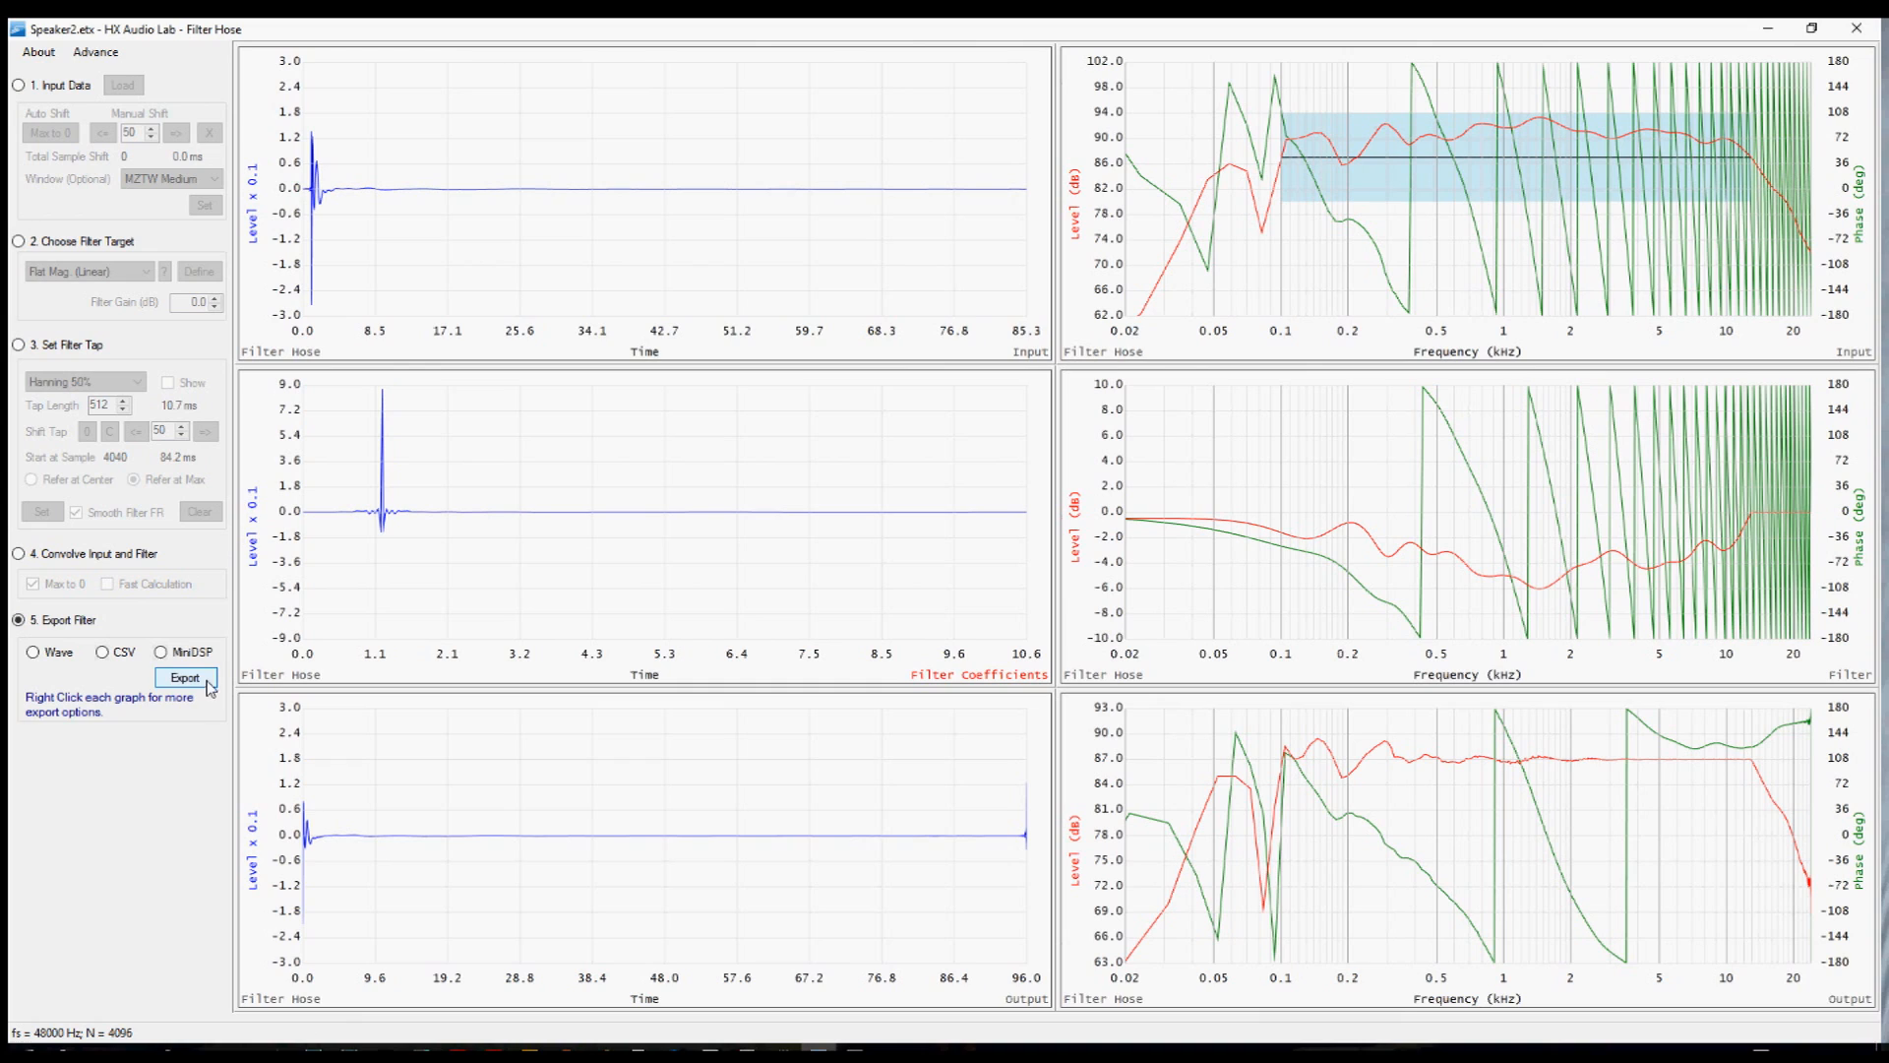
pyautogui.rightClick(666, 504)
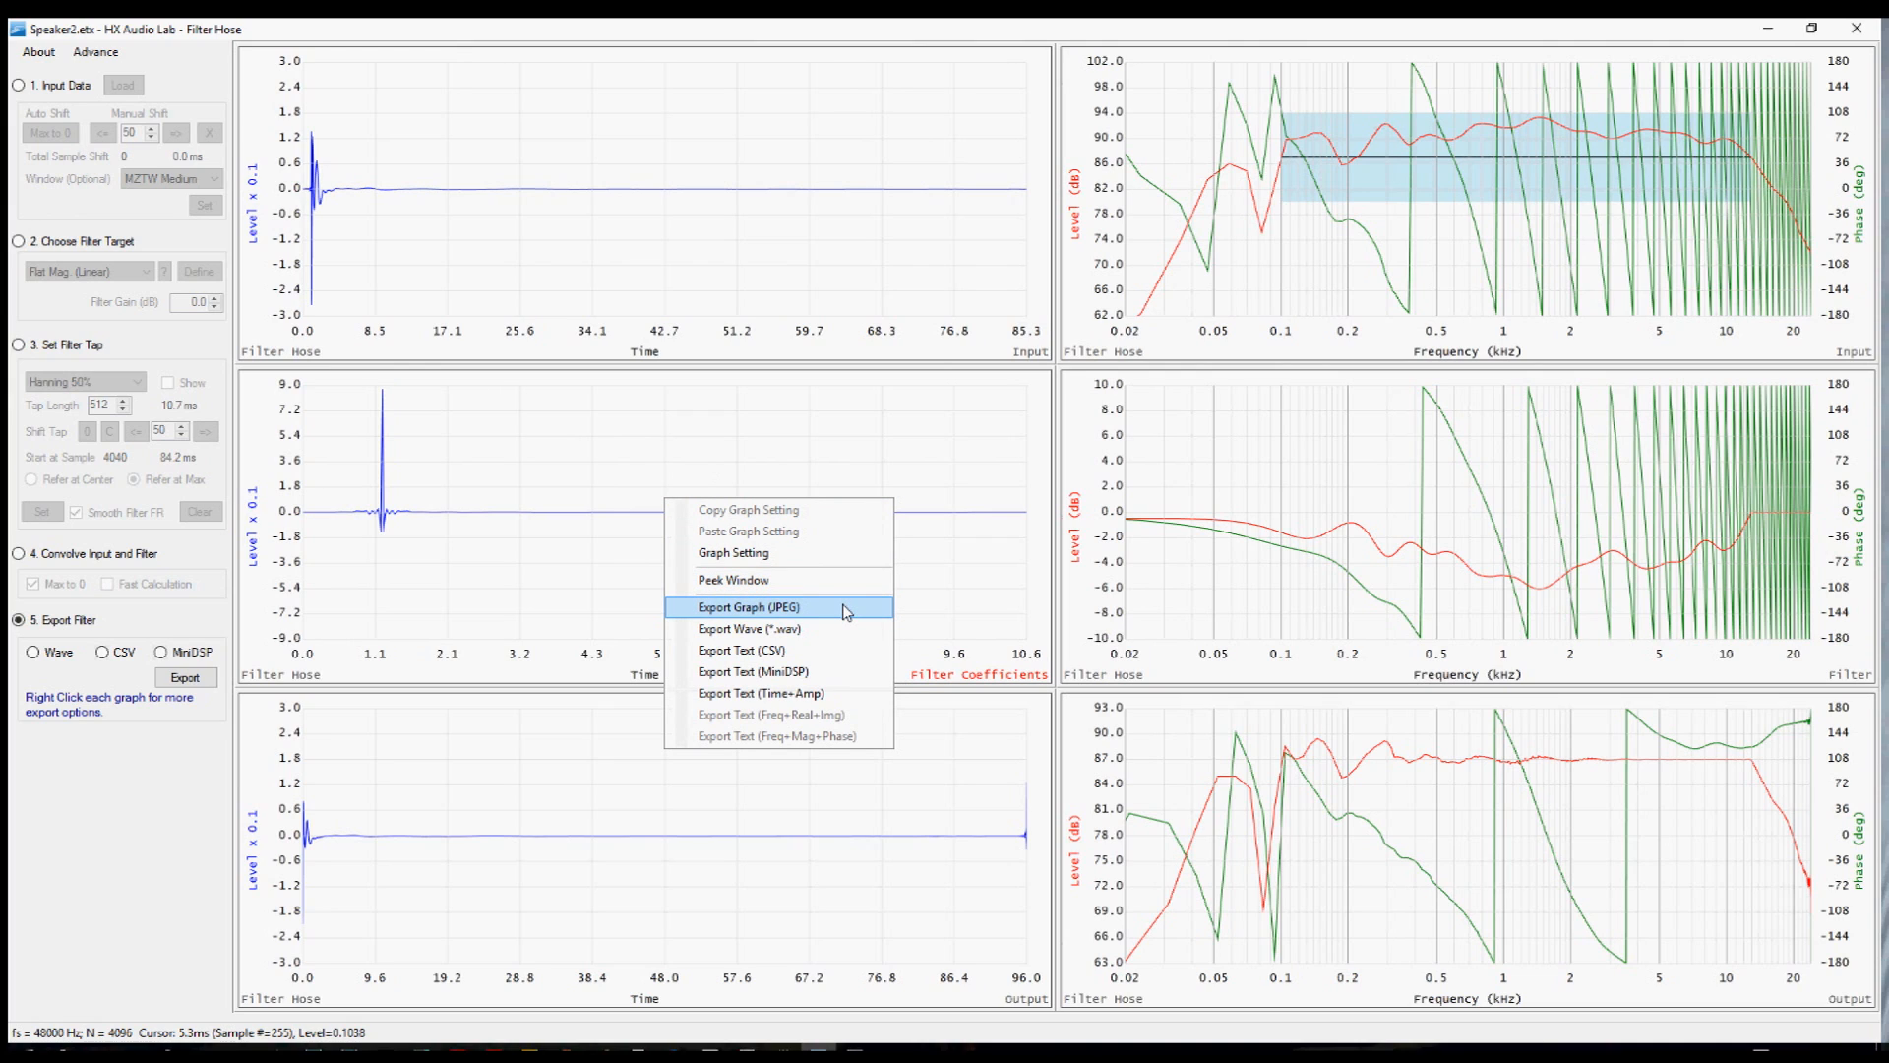
pyautogui.click(822, 657)
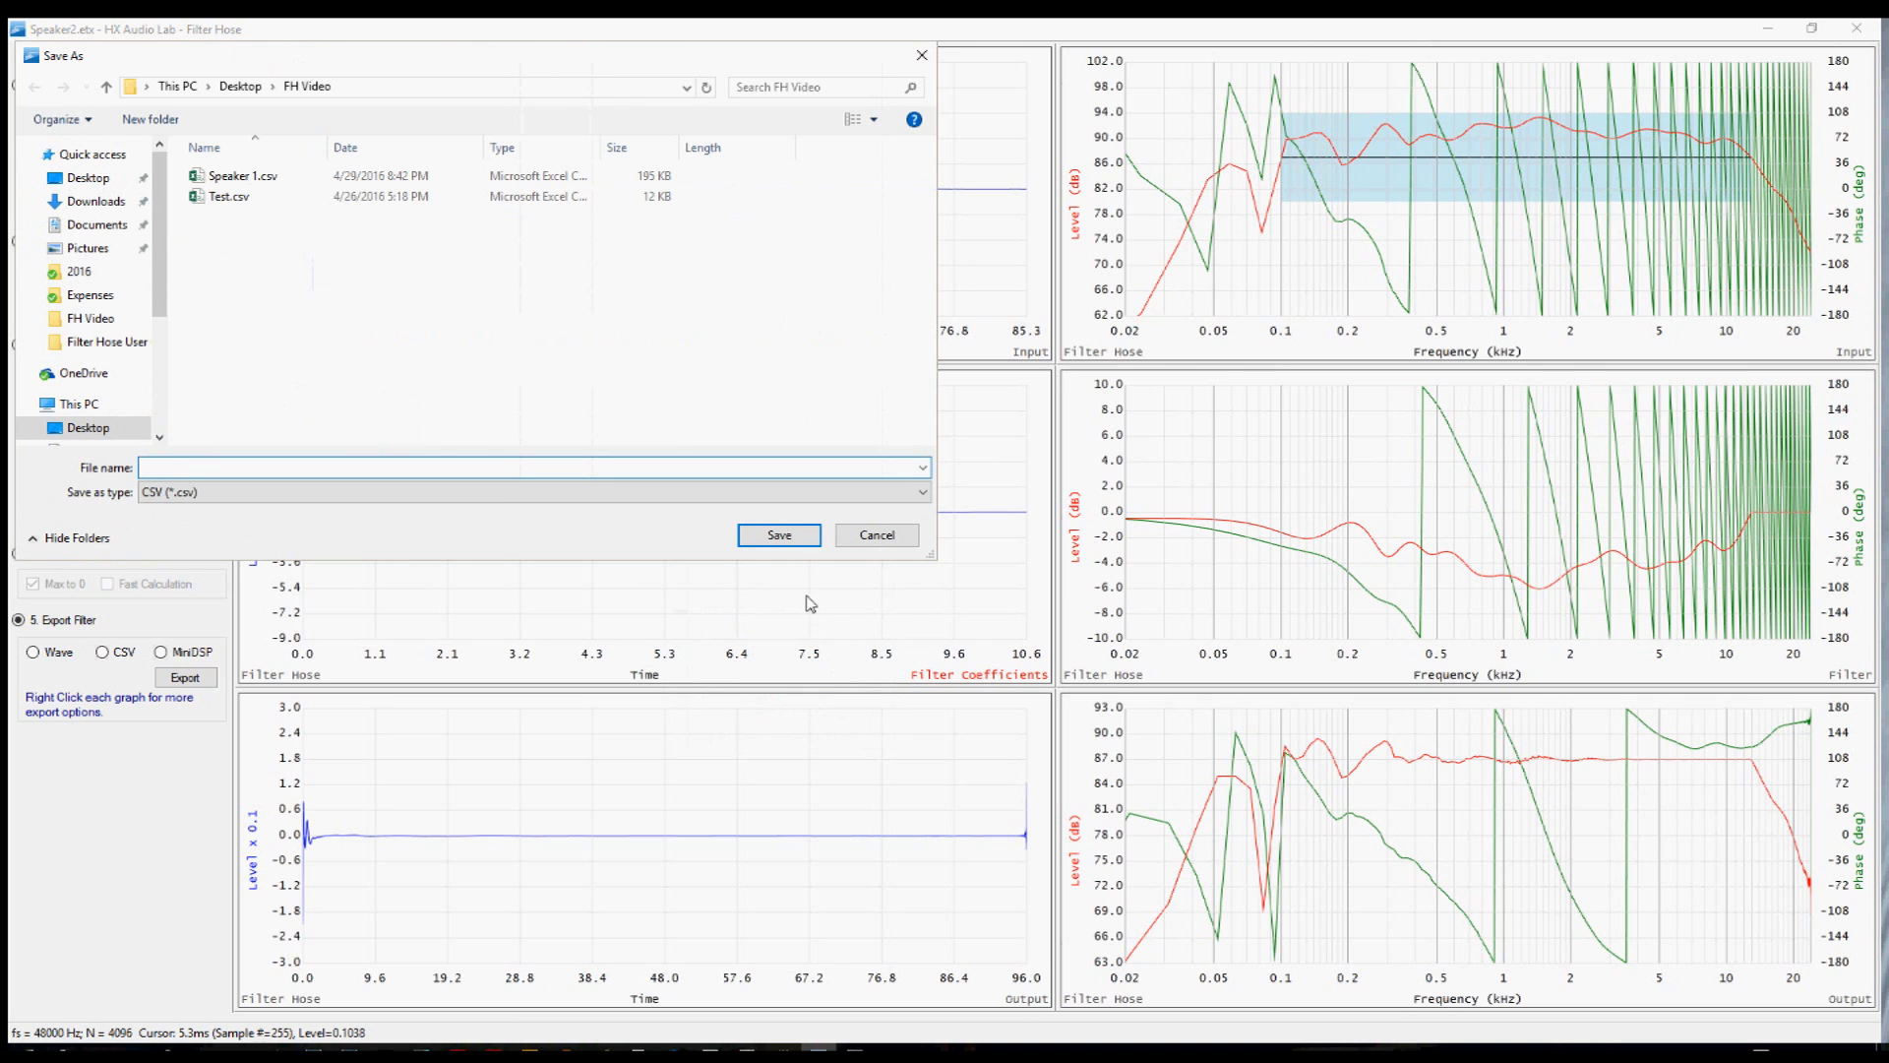